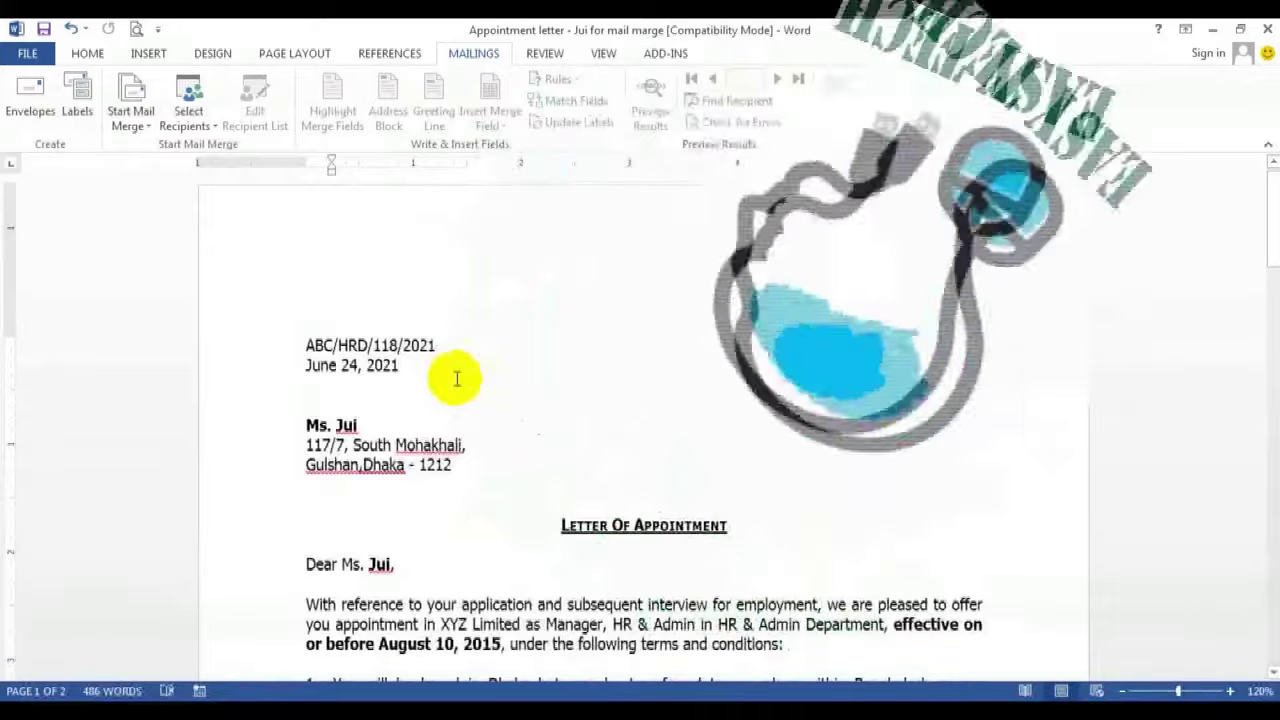
Check the reference number line ABC/HRD/118/2021 in the Word letter
left_click_drag(309, 343, 436, 345)
left_click(564, 373)
scroll(564, 373, "down", 3)
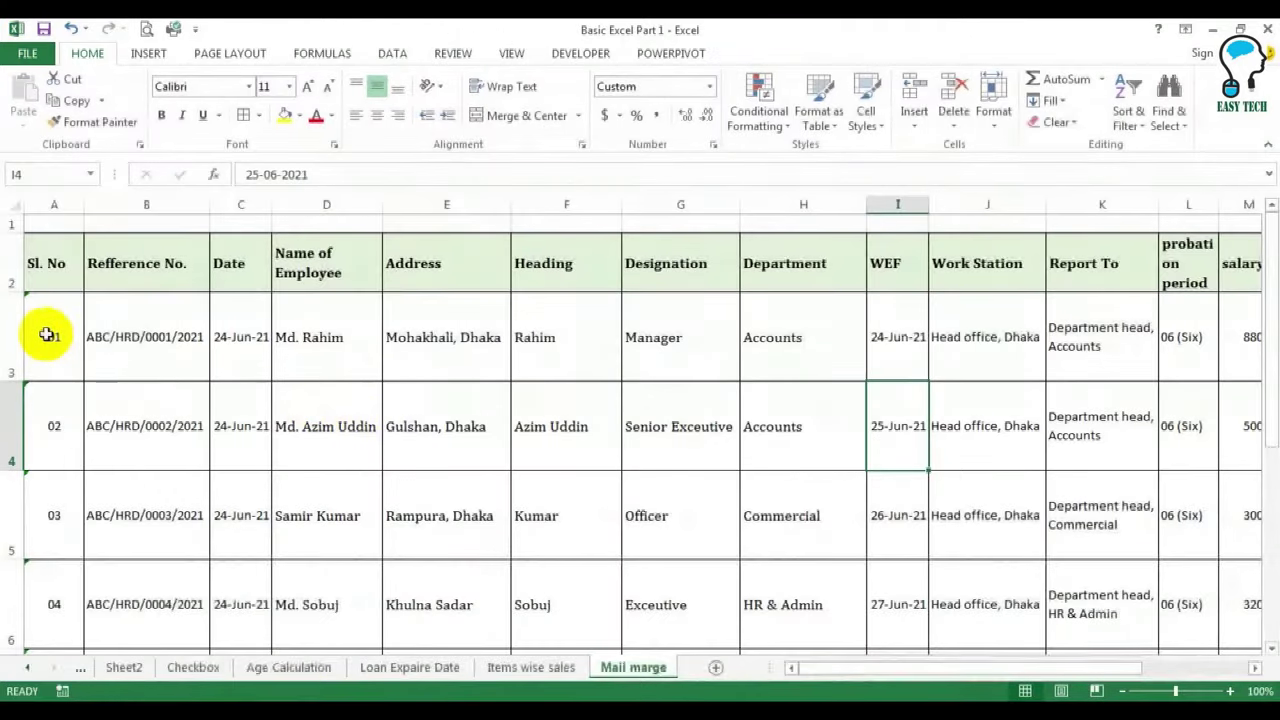
Look over the employee rows in Excel's Mail marge sheet
left_click(47, 335)
scroll(143, 437, "down", 3)
scroll(146, 441, "up", 1)
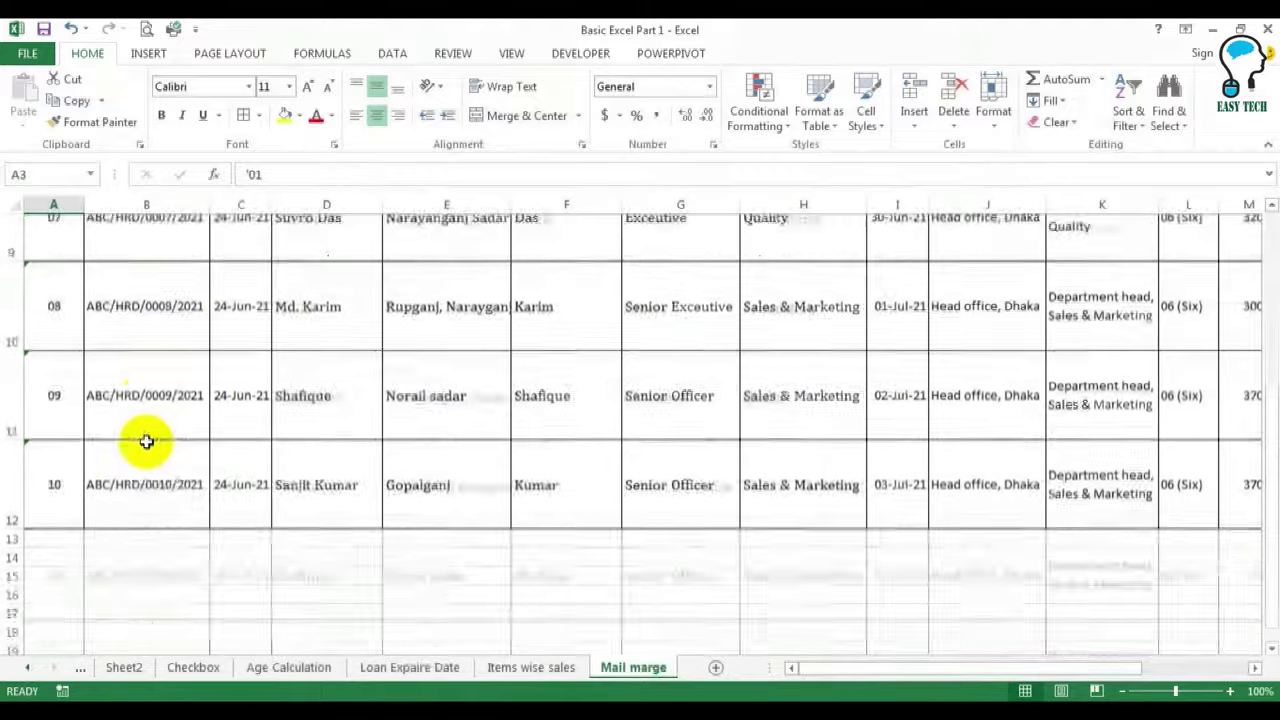
scroll(146, 441, "up", 5)
left_click_drag(32, 337, 962, 512)
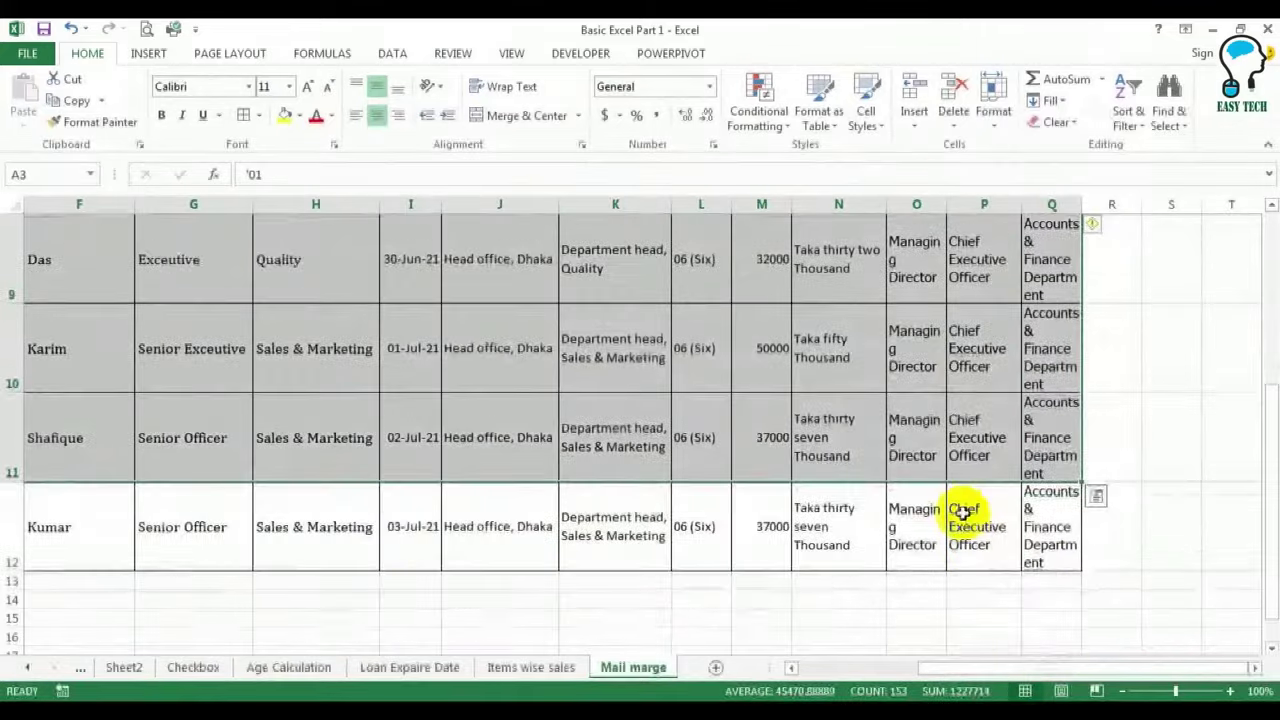
left_click(962, 512)
left_click_drag(922, 670, 820, 671)
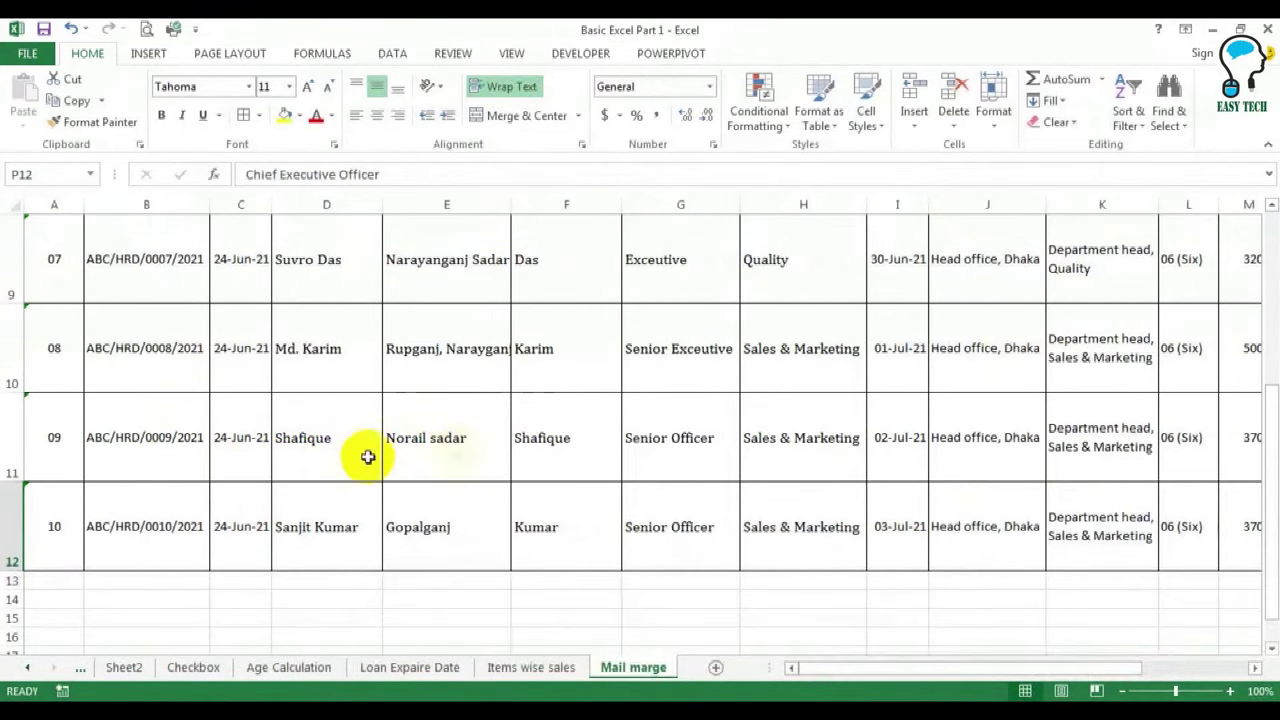
AutoFit column E so 'Rupganj, Narayganj' shows in full, then return to Word
left_click(402, 360)
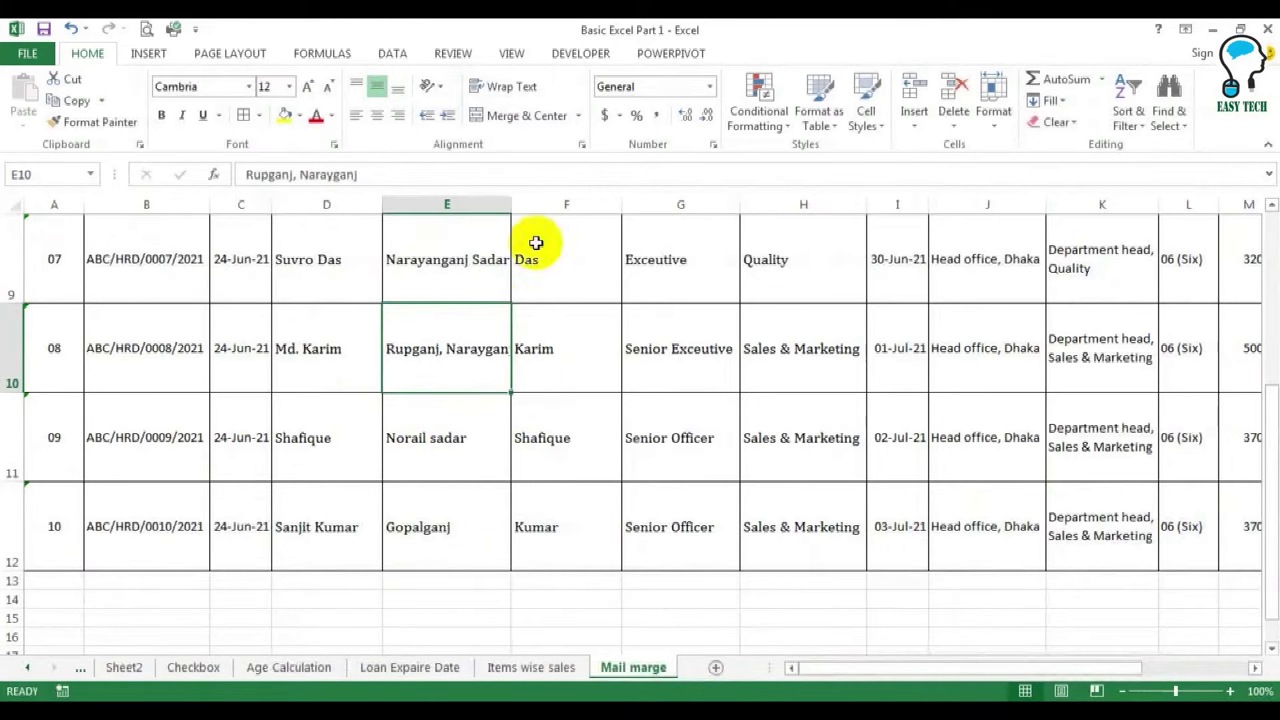
double_click(512, 207)
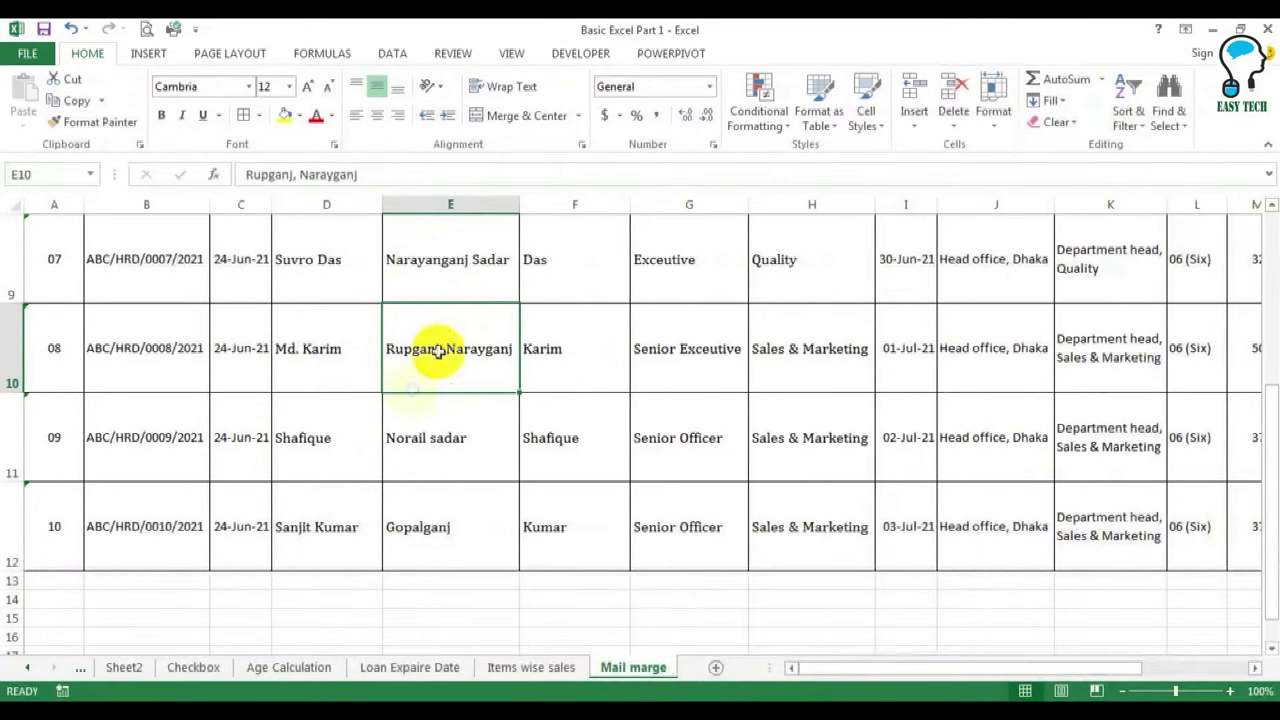
key("alt+Tab")
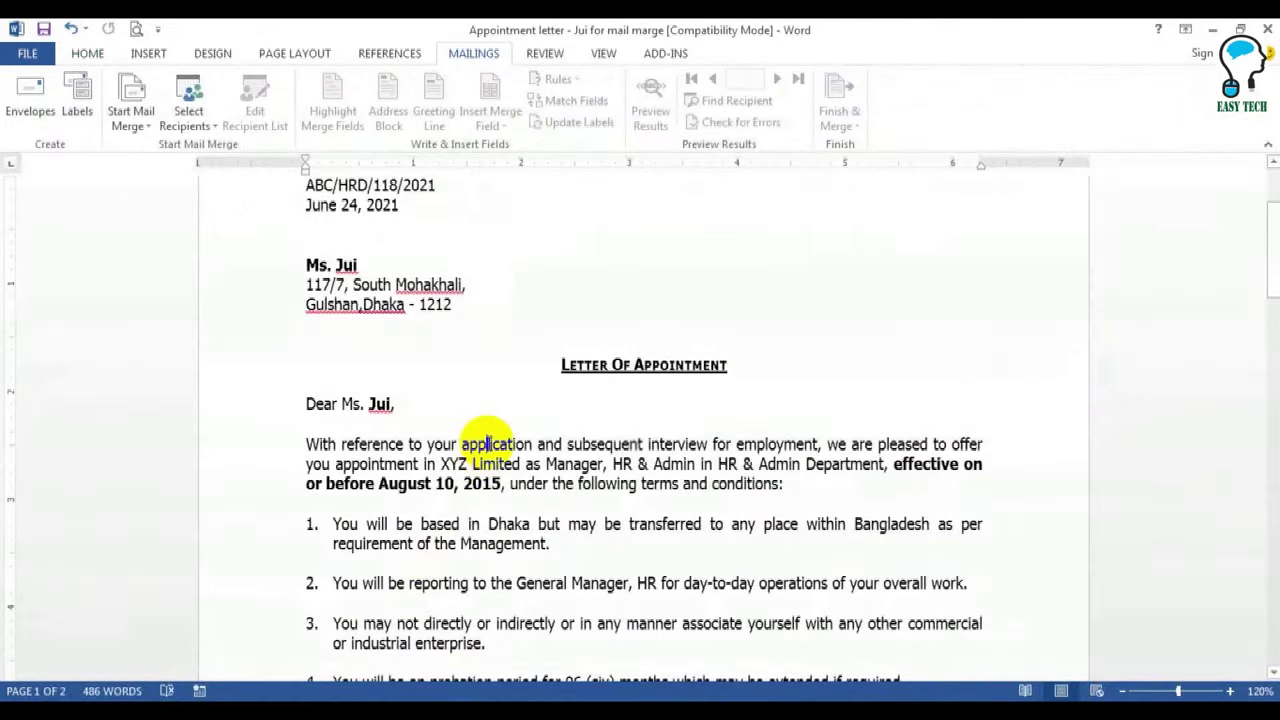
Review the reference number, date, address lines, greeting name Jui and company name XYZ Limited
scroll(488, 443, "up", 1)
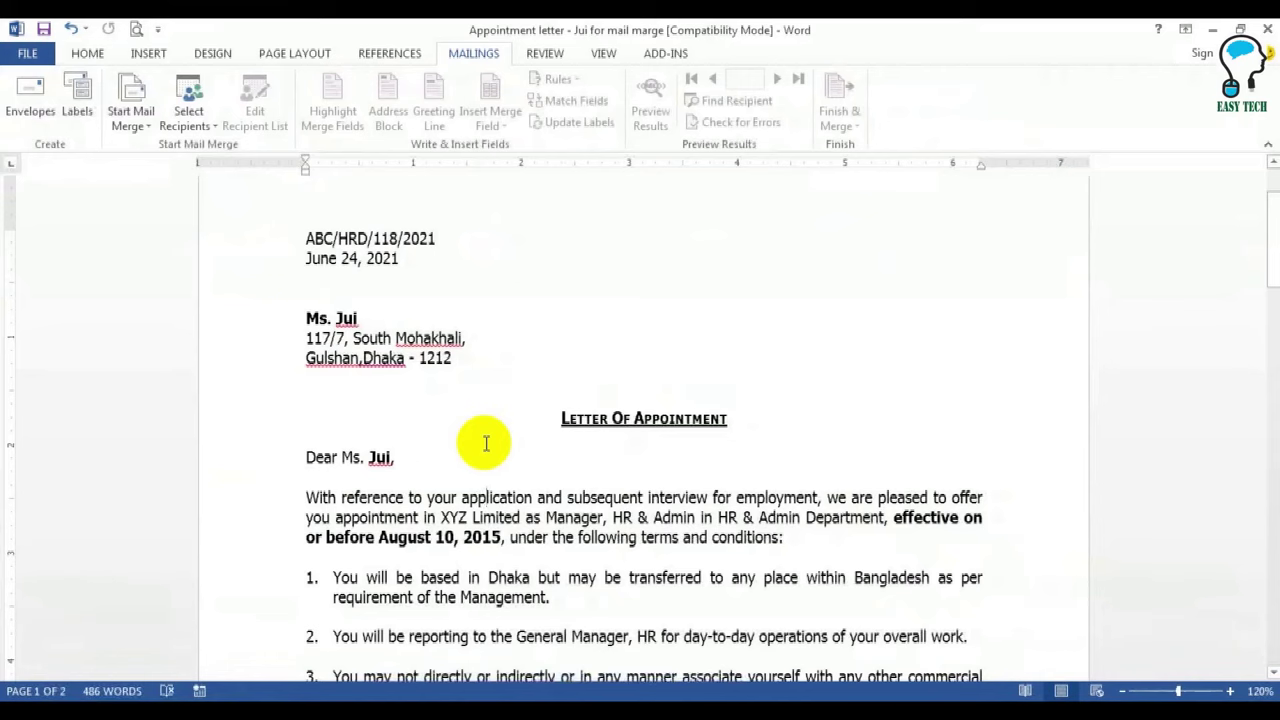
left_click_drag(307, 236, 430, 238)
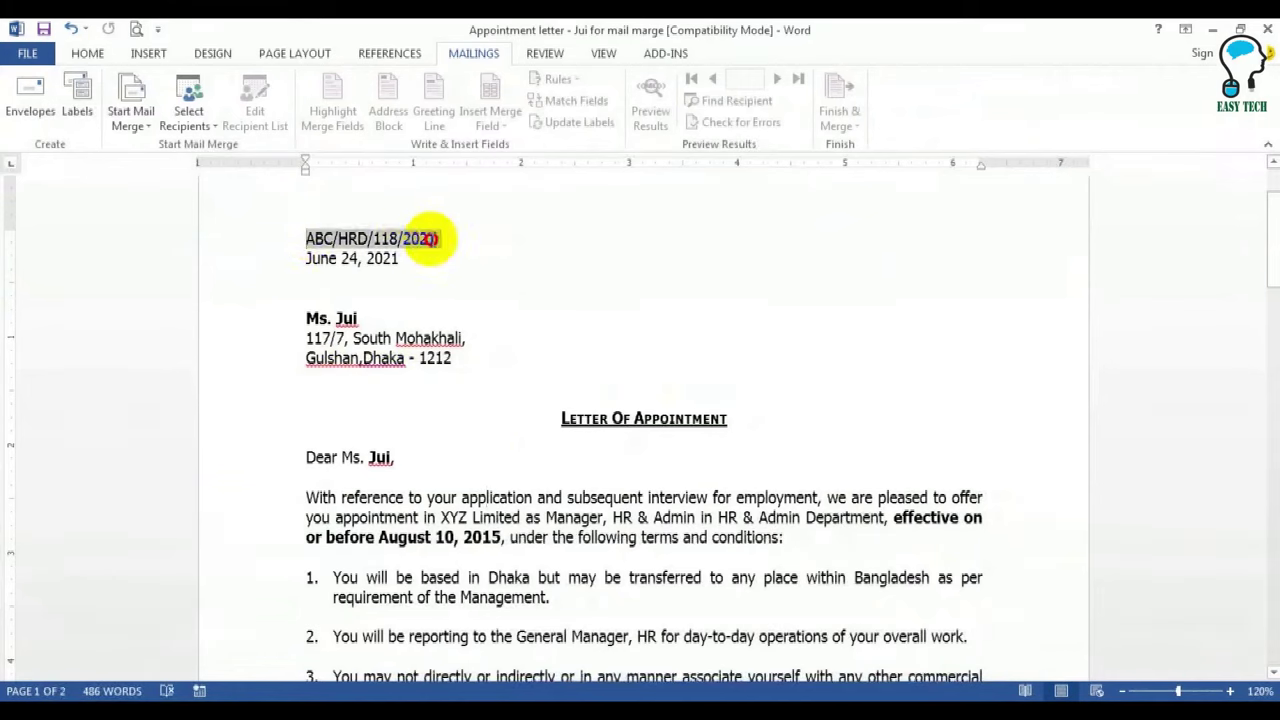
triple_click(312, 258)
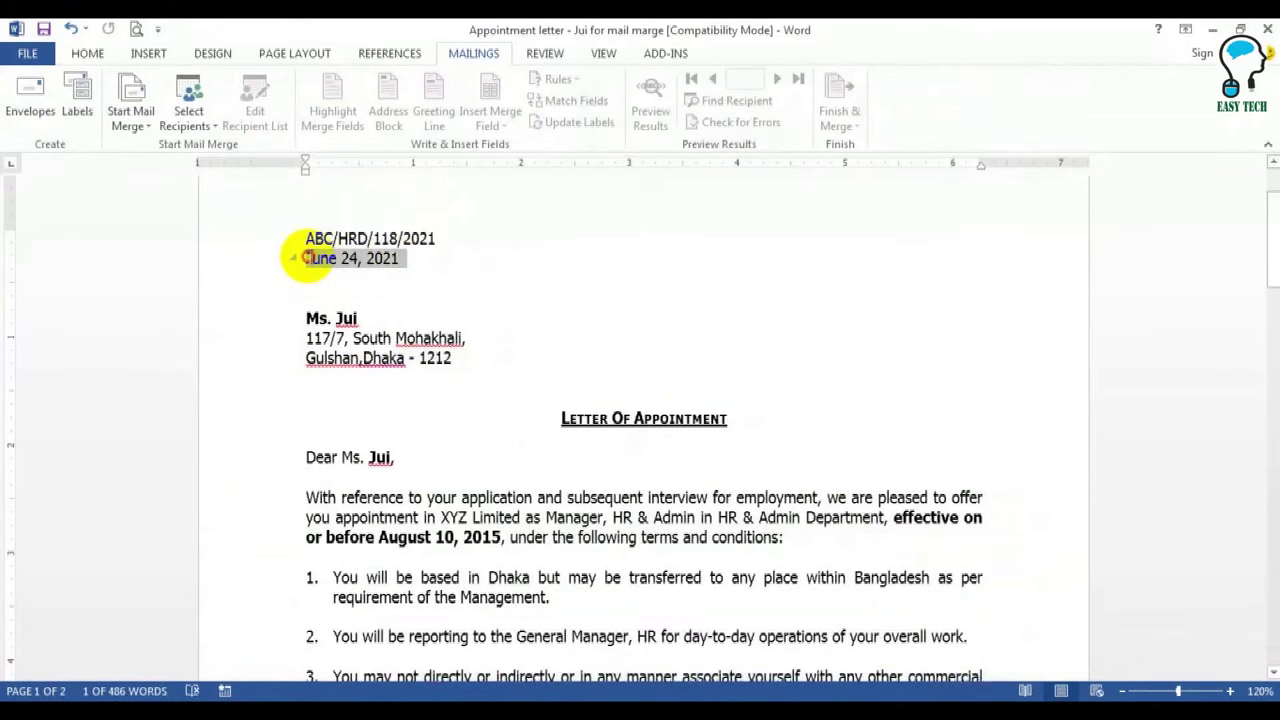
left_click_drag(308, 306, 300, 338)
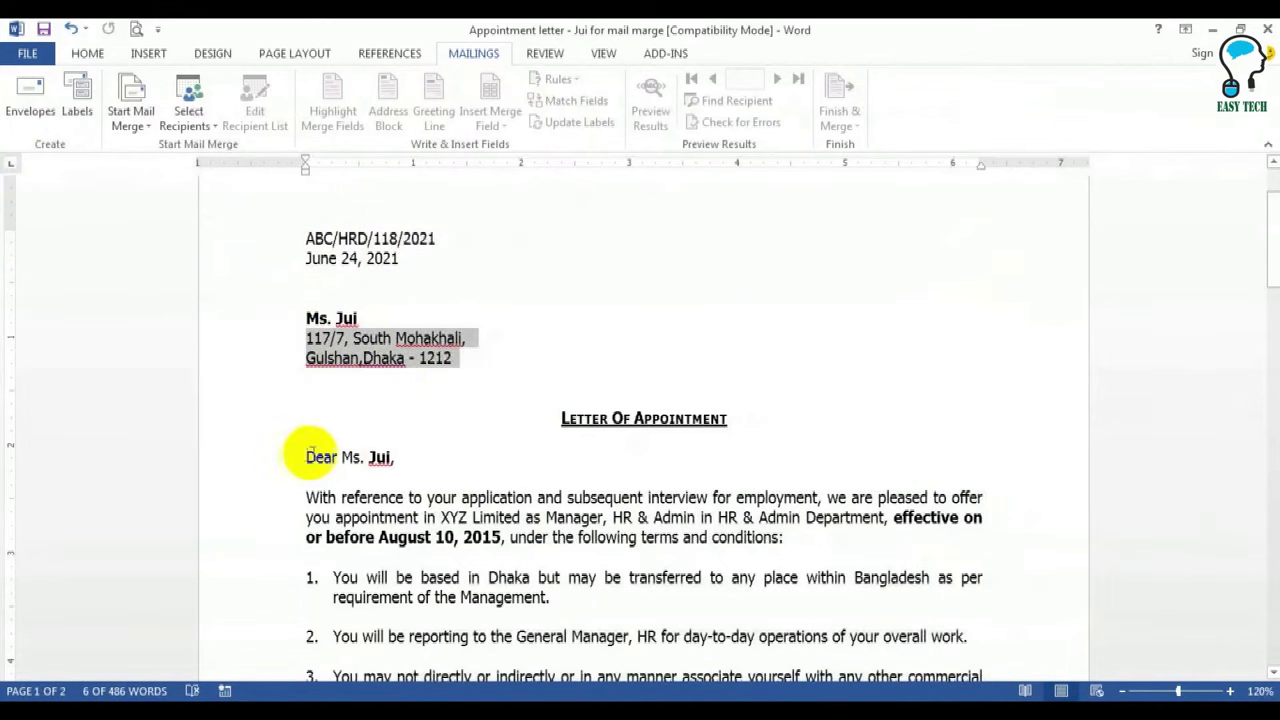
double_click(378, 457, "ctrl")
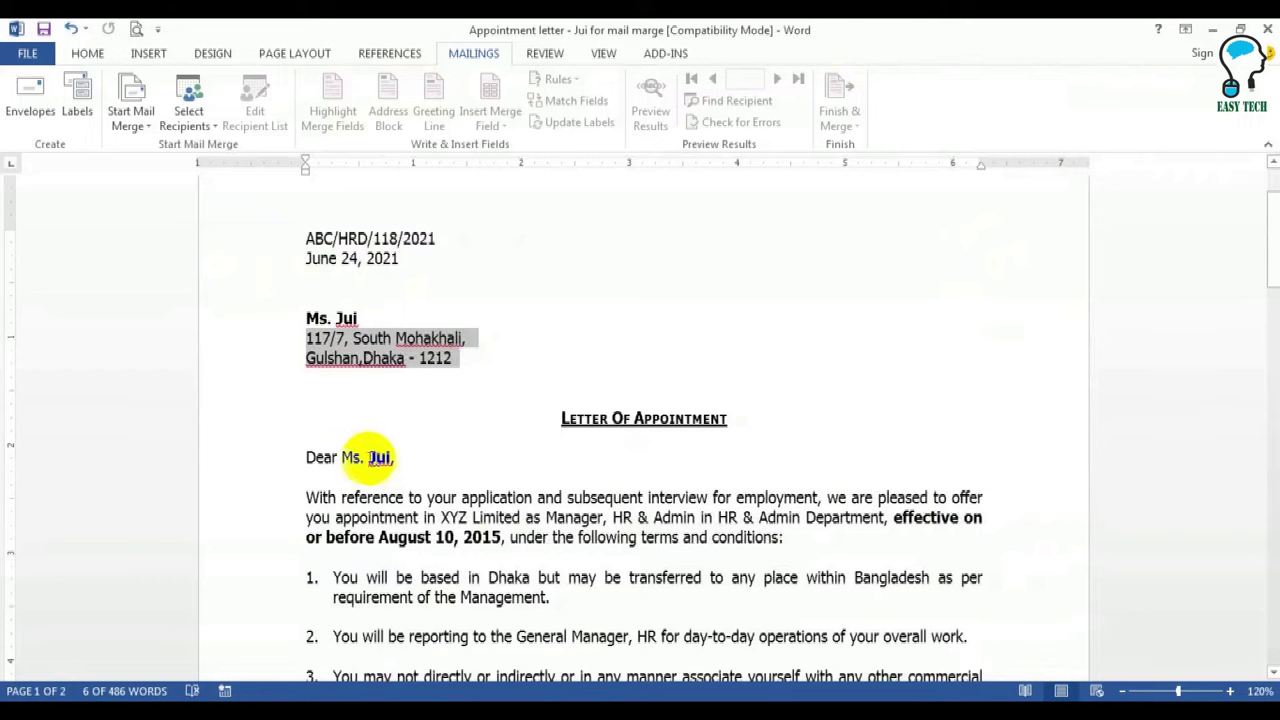
left_click(376, 457)
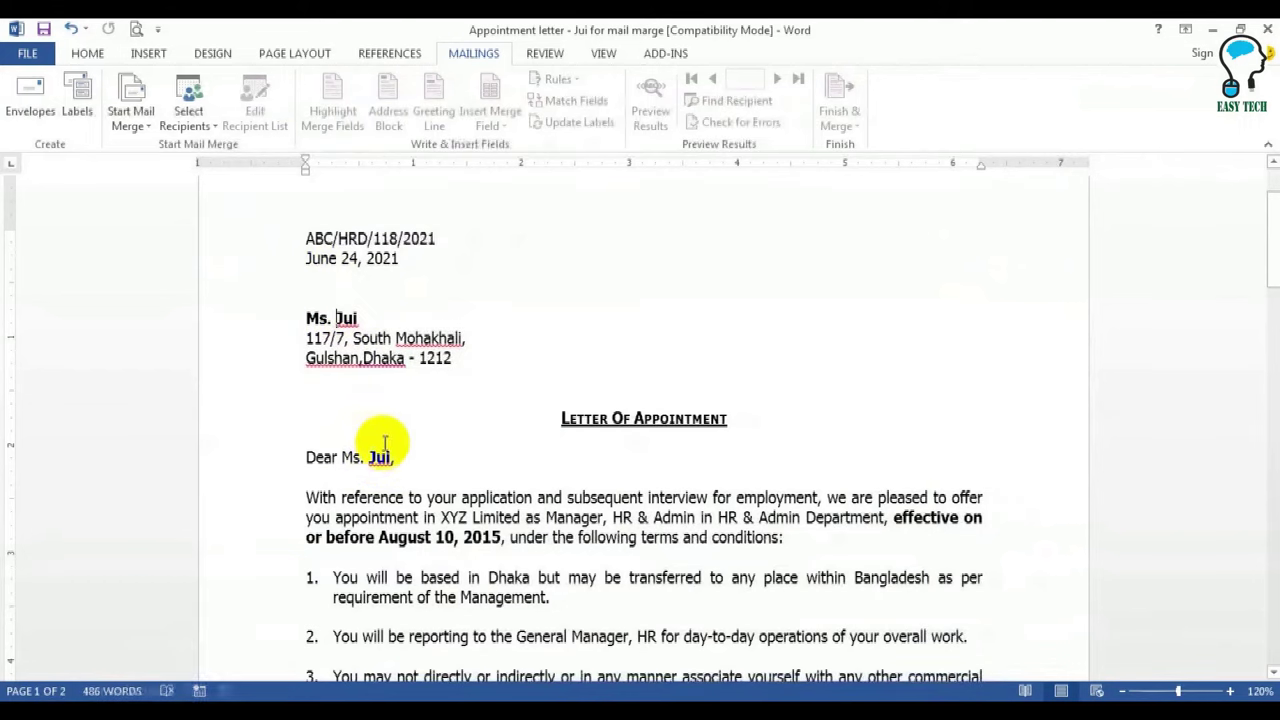
scroll(380, 460, "down", 3)
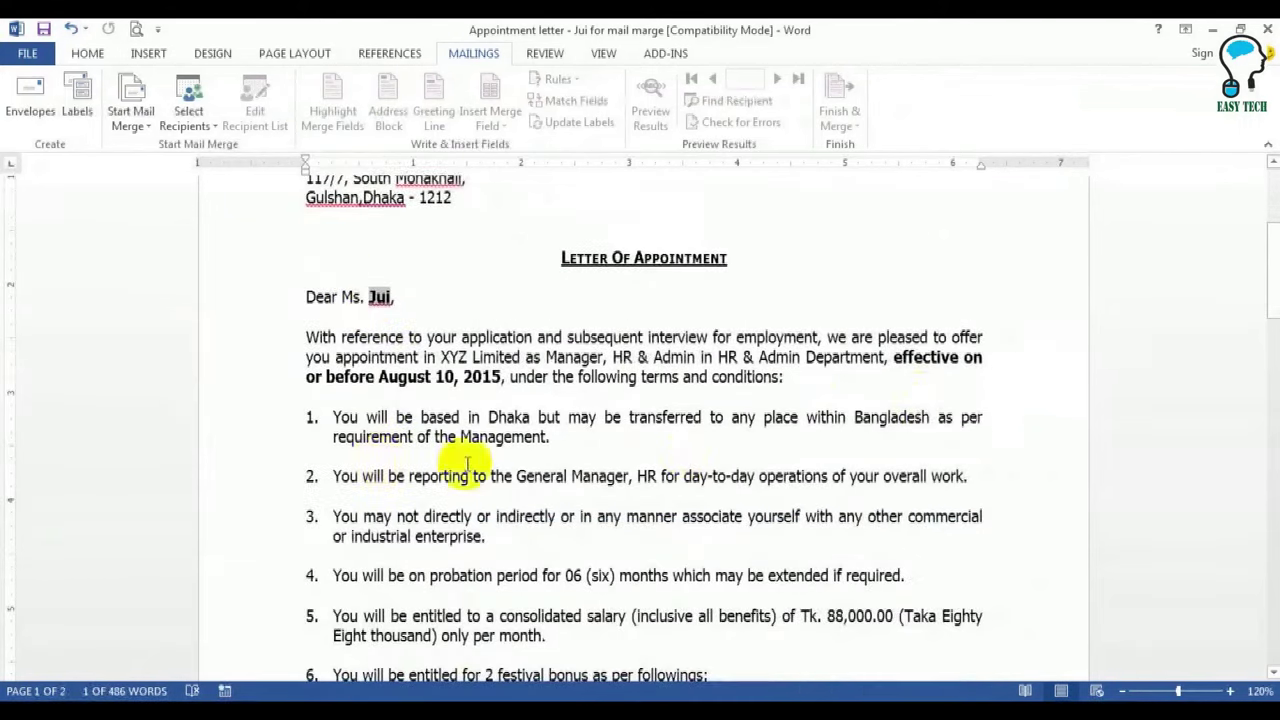
double_click(455, 357)
left_click_drag(440, 357, 586, 357)
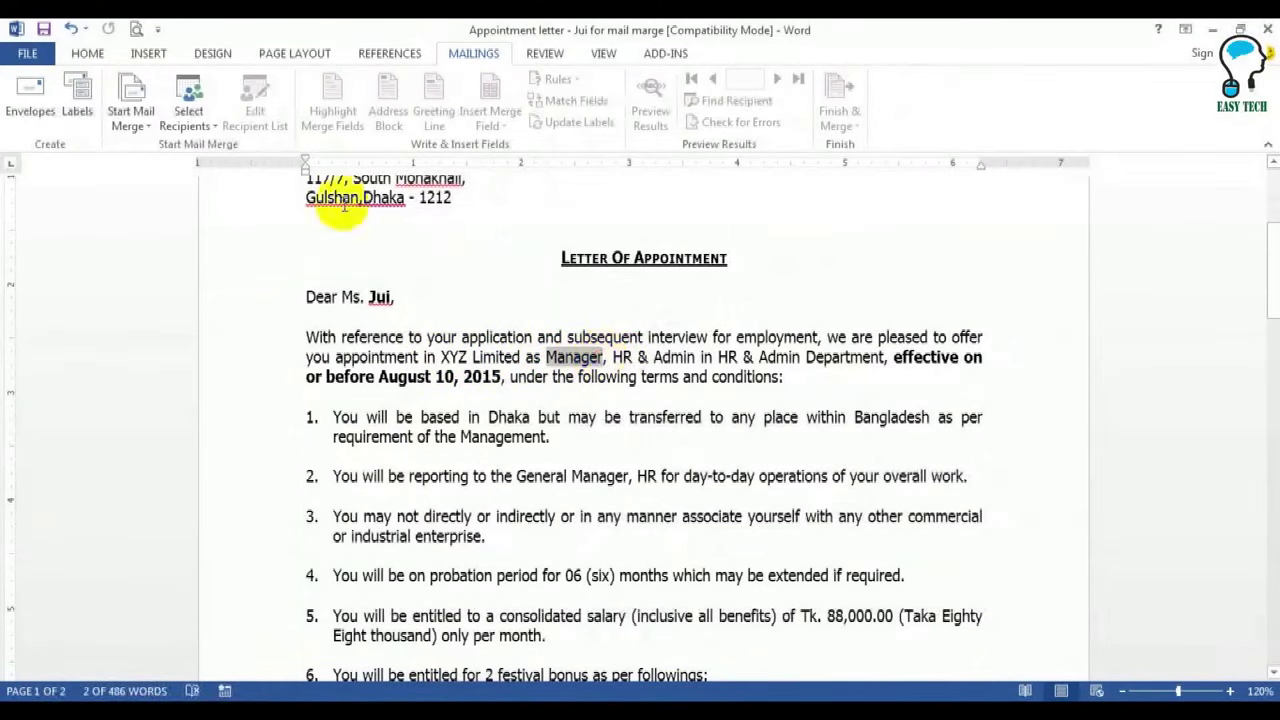
Make the designation Manager in the opening paragraph bold
left_click(87, 53)
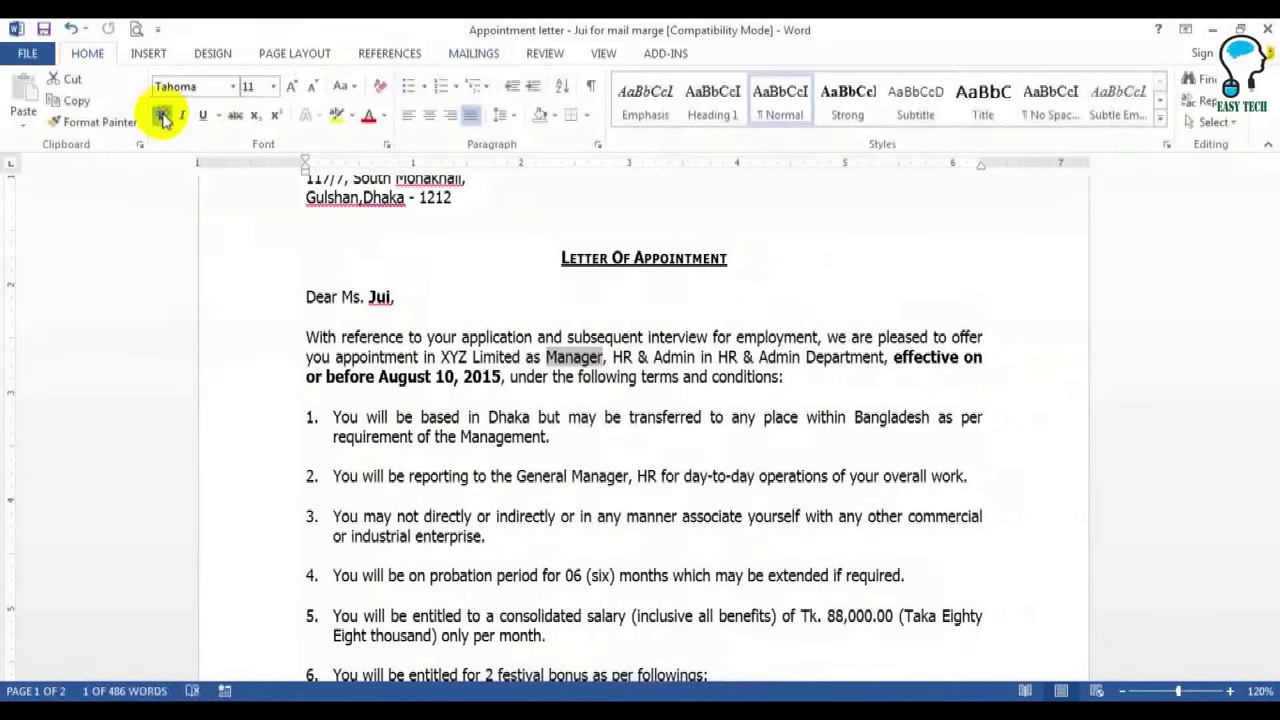
left_click(162, 116)
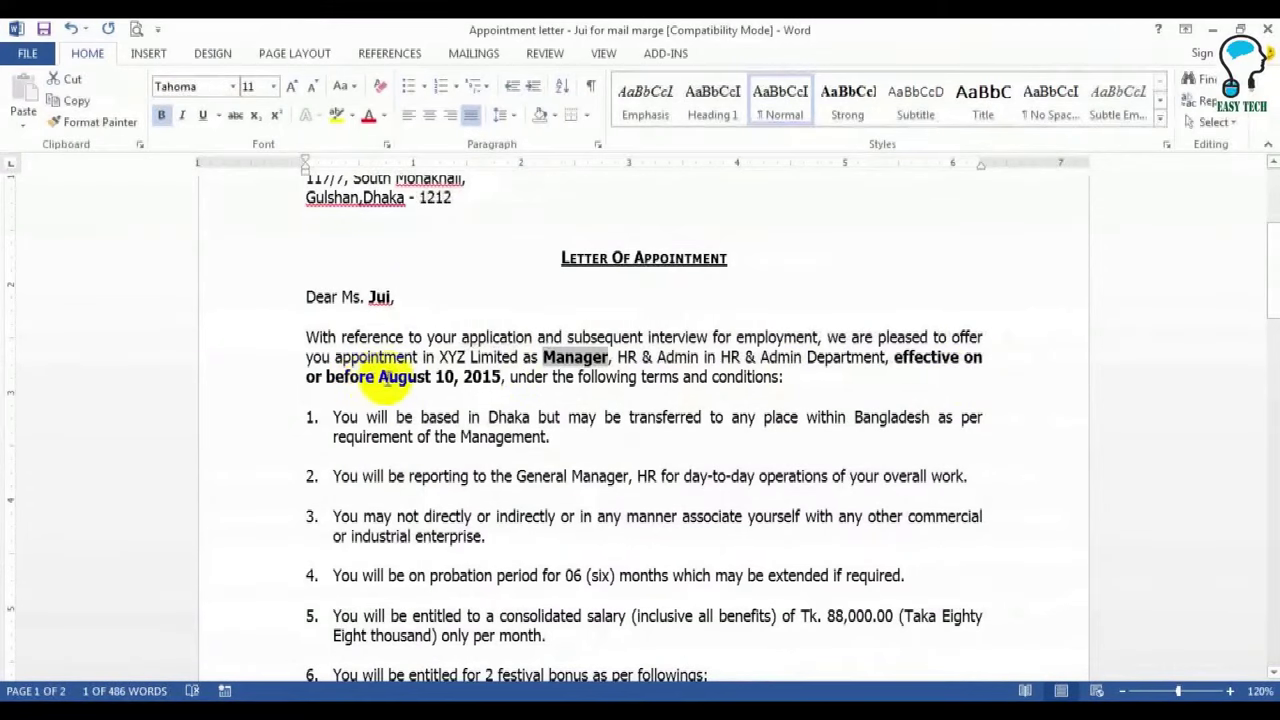
left_click_drag(379, 377, 495, 380)
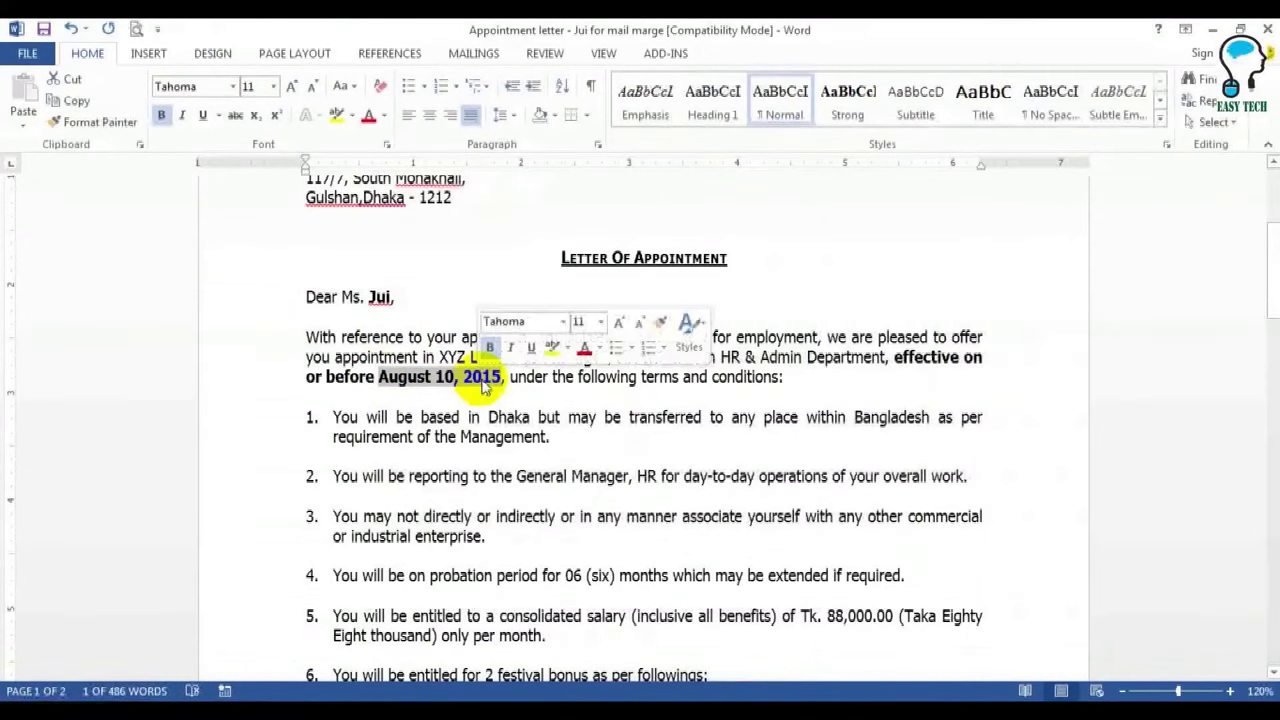
scroll(483, 380, "down", 1)
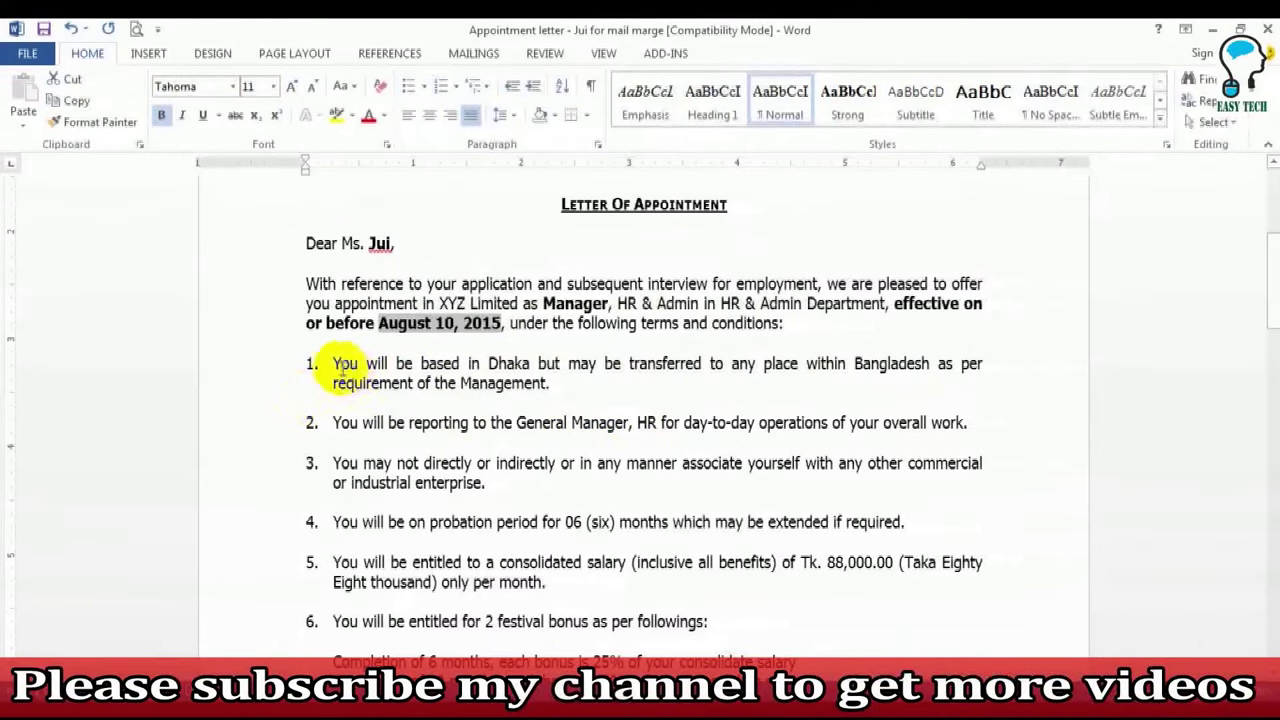
left_click(333, 363)
left_click_drag(422, 375, 543, 391)
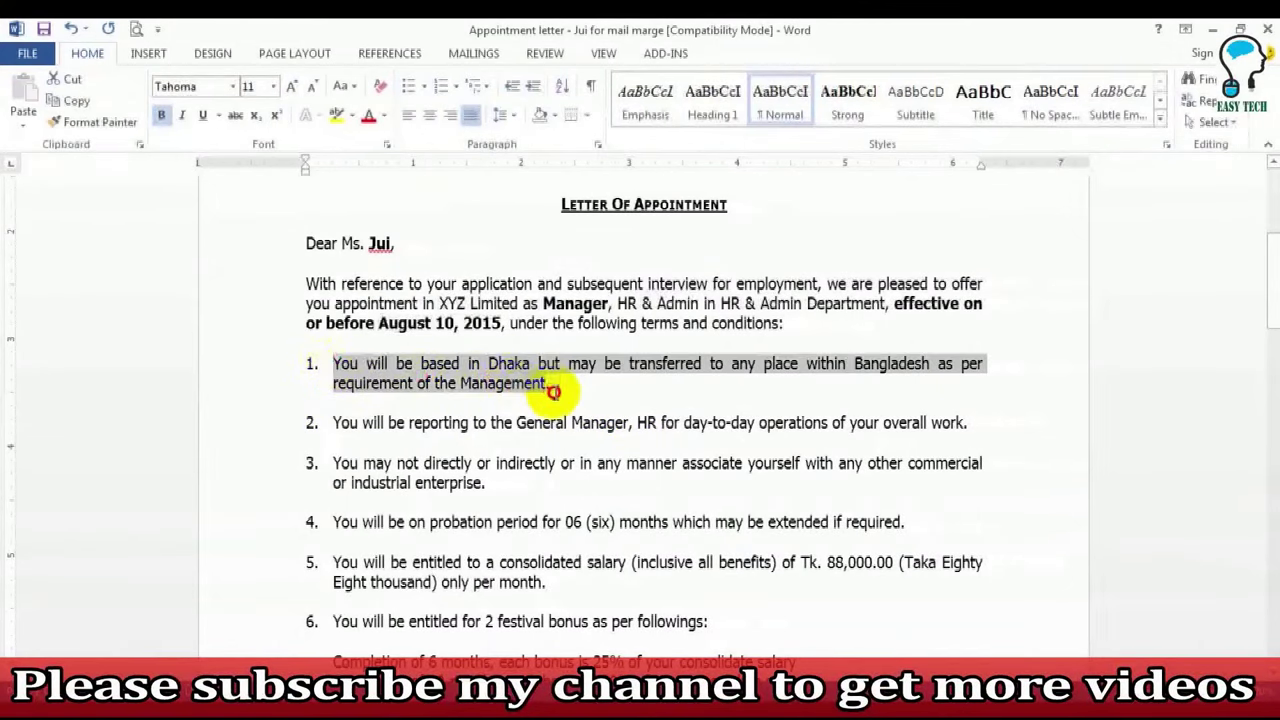
left_click(456, 390)
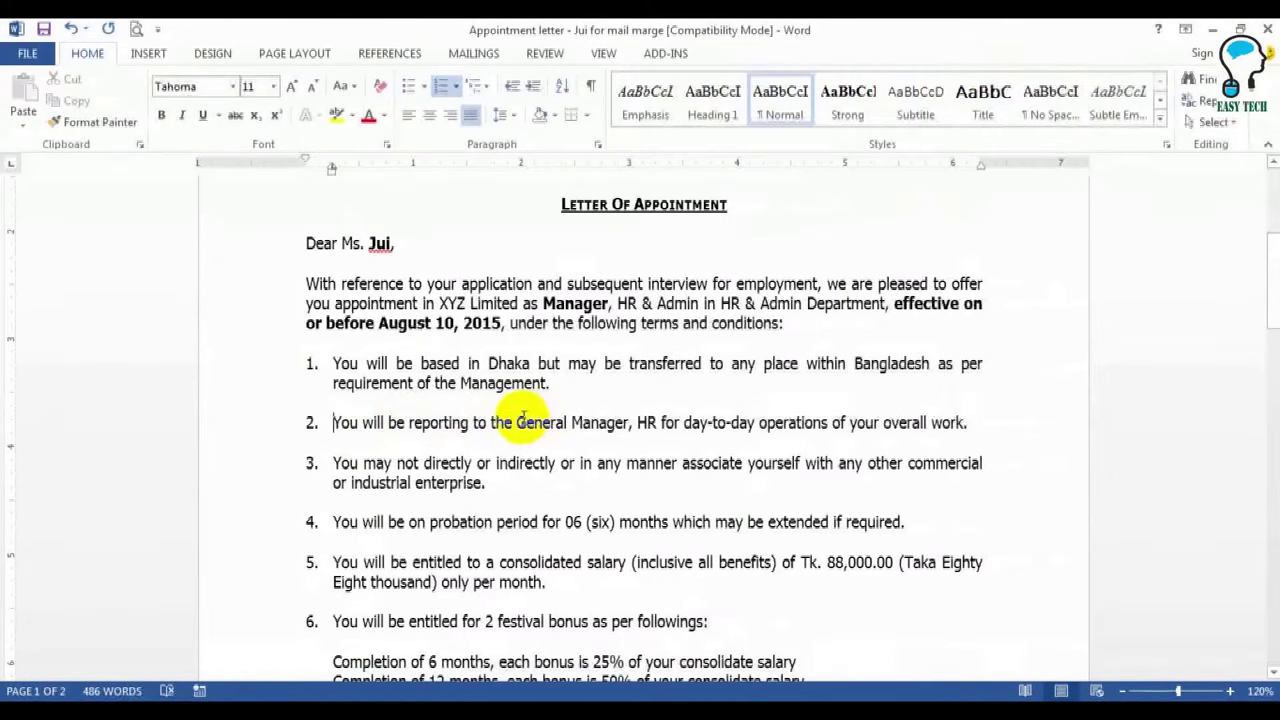
left_click_drag(520, 422, 597, 424)
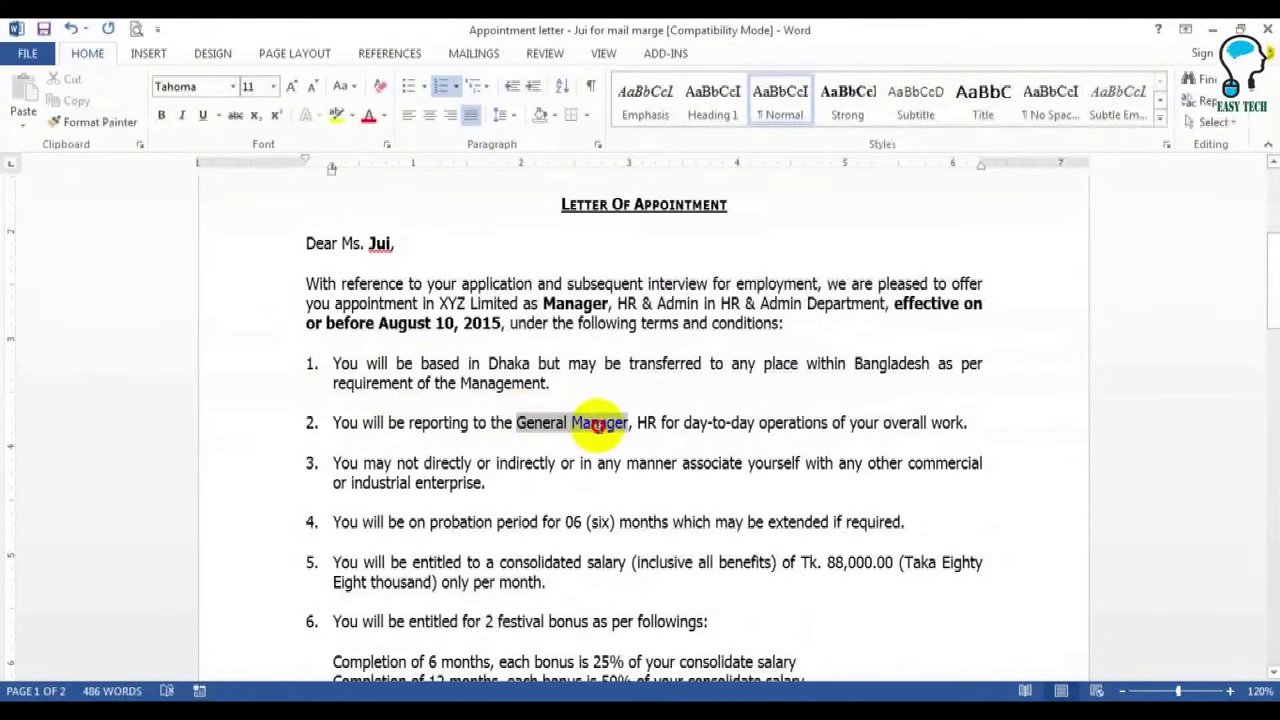
scroll(598, 420, "down", 1)
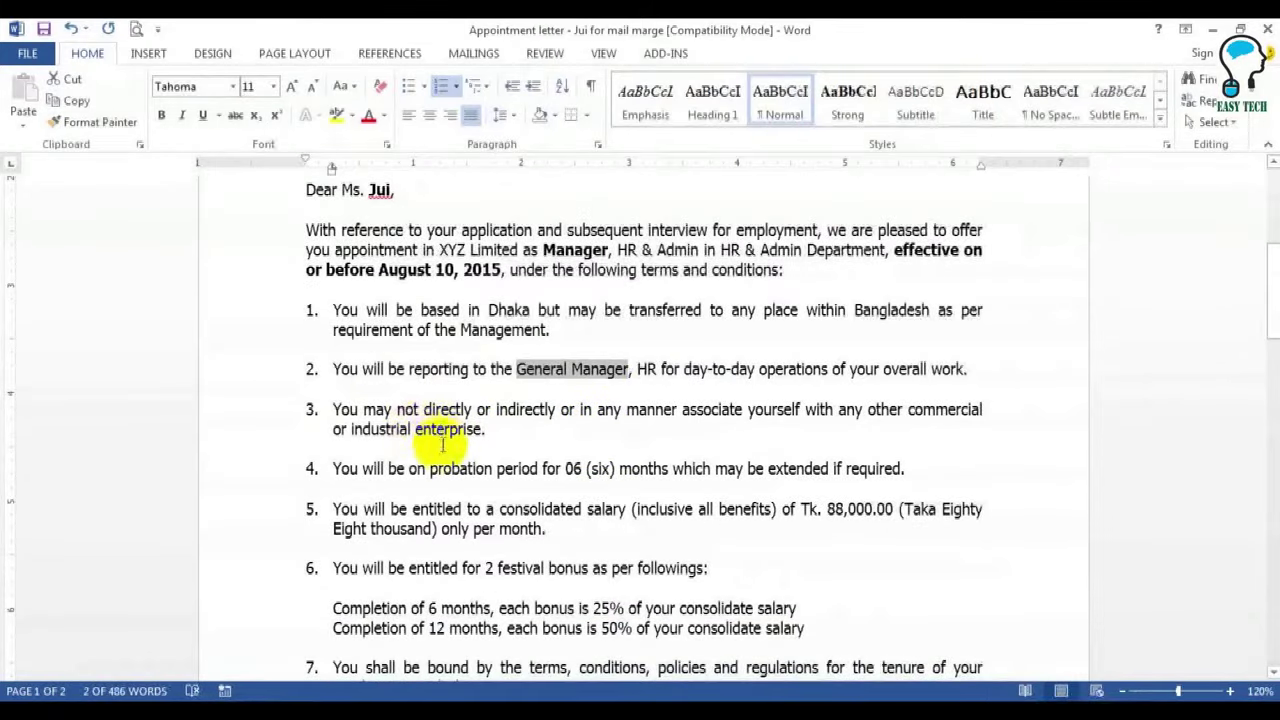
scroll(436, 455, "down", 1)
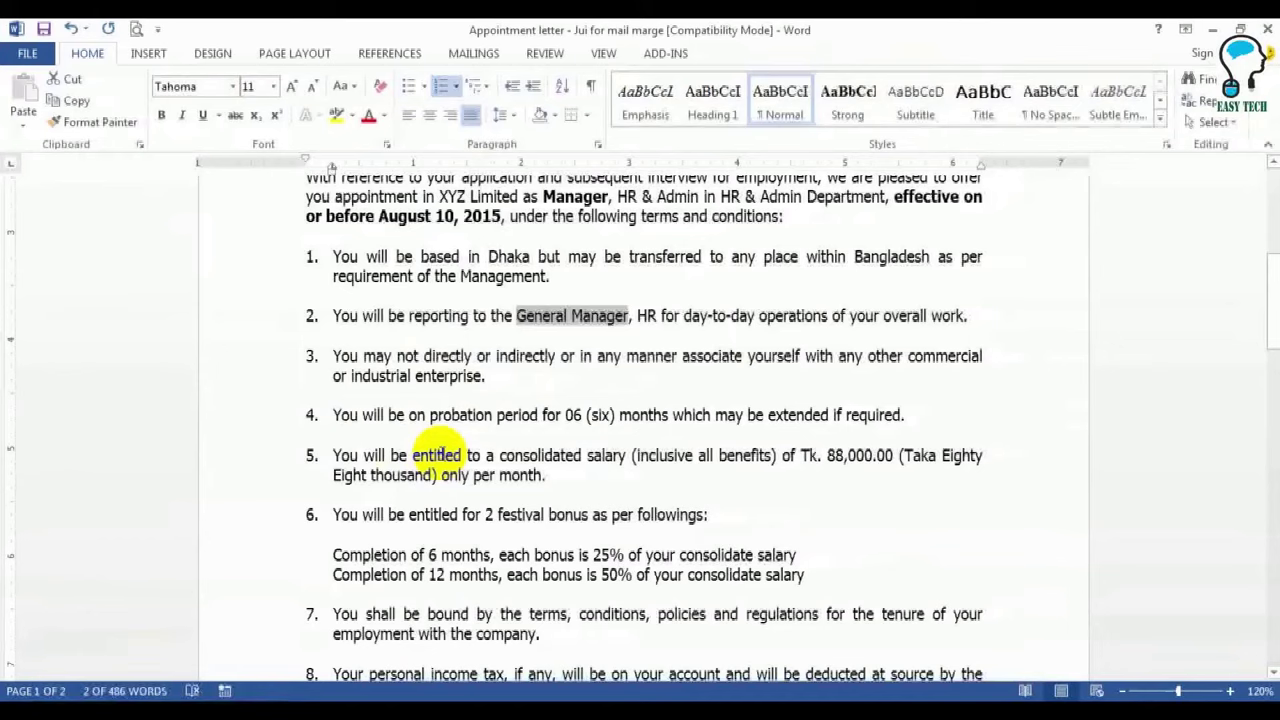
left_click(563, 414)
left_click_drag(563, 414, 593, 413)
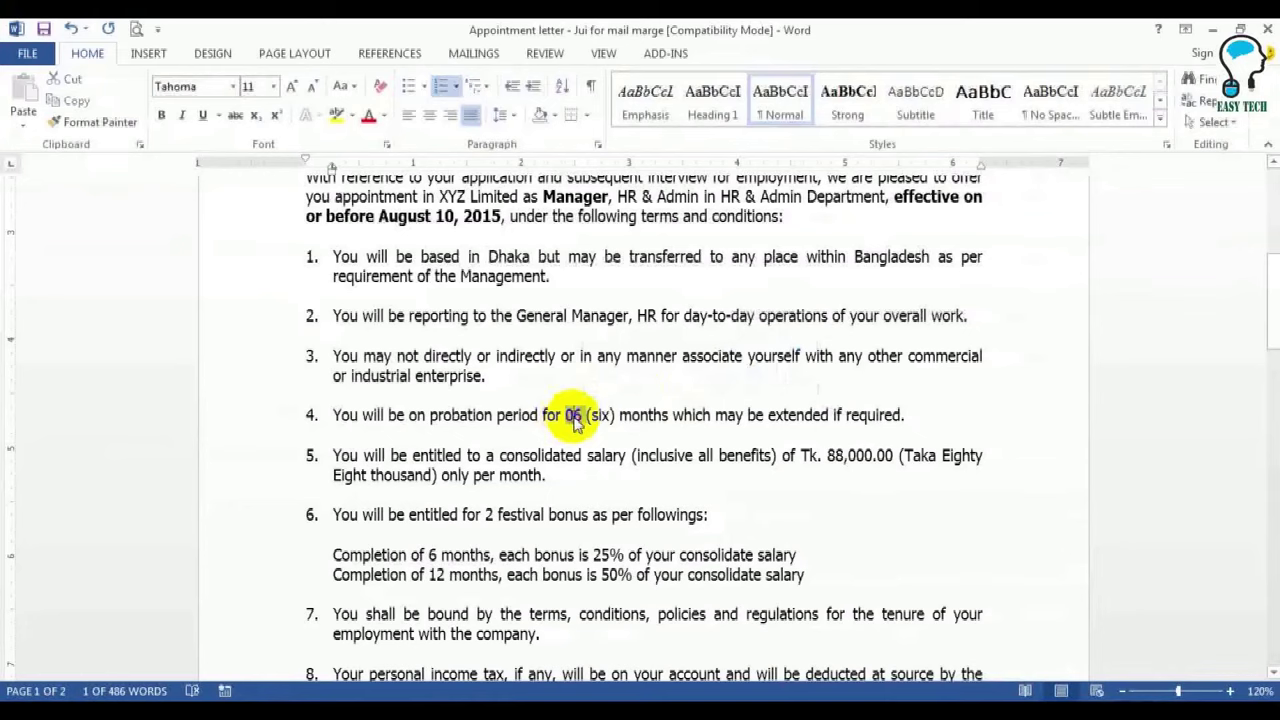
left_click_drag(829, 457, 886, 458)
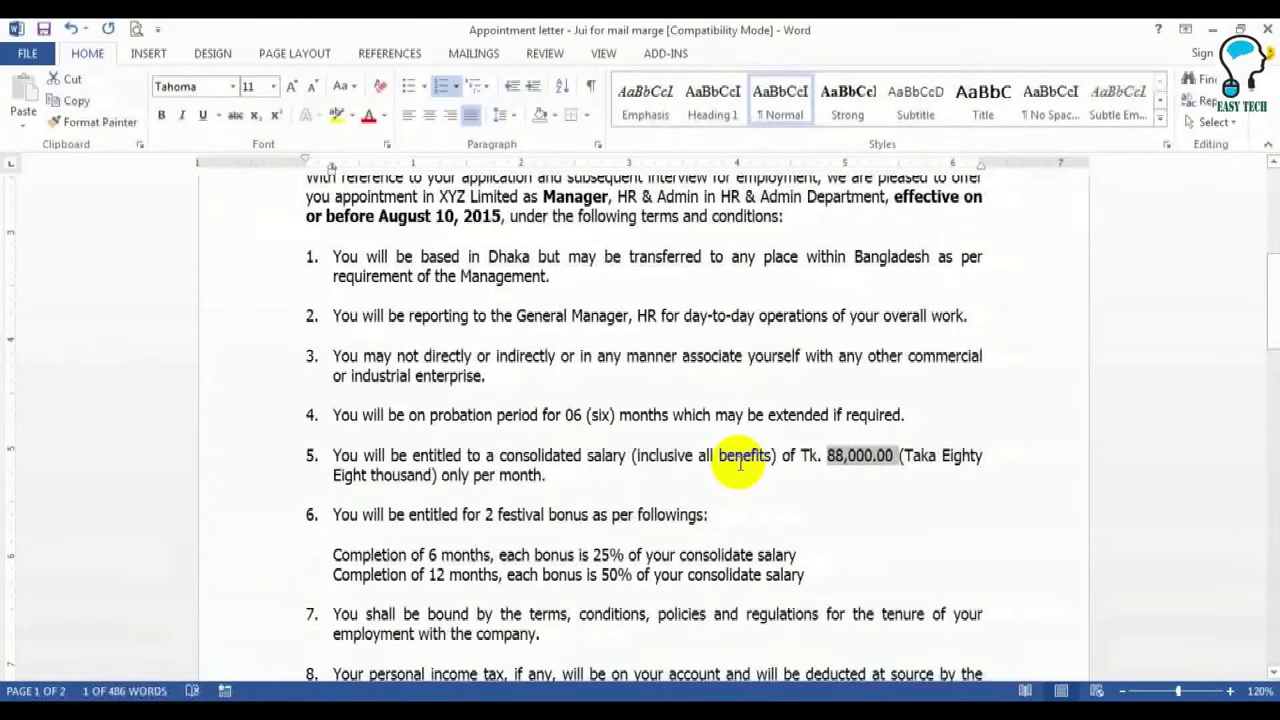
scroll(737, 463, "down", 1)
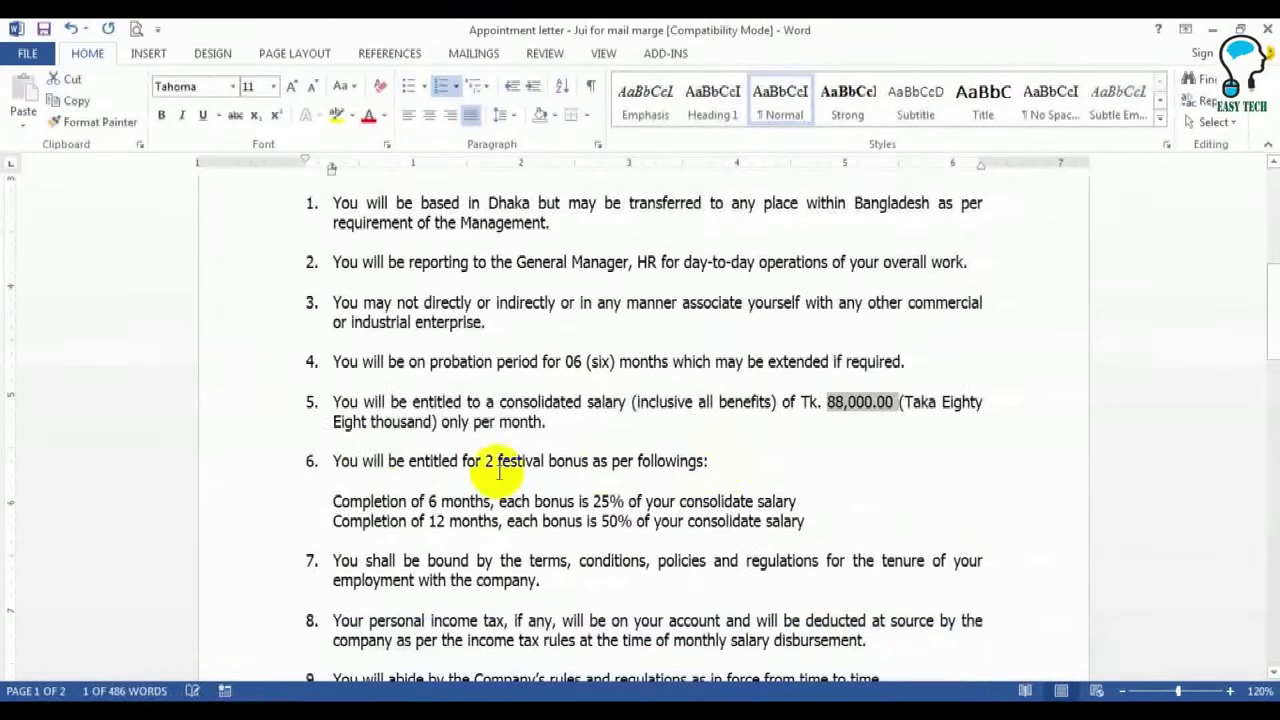
left_click_drag(354, 460, 578, 462)
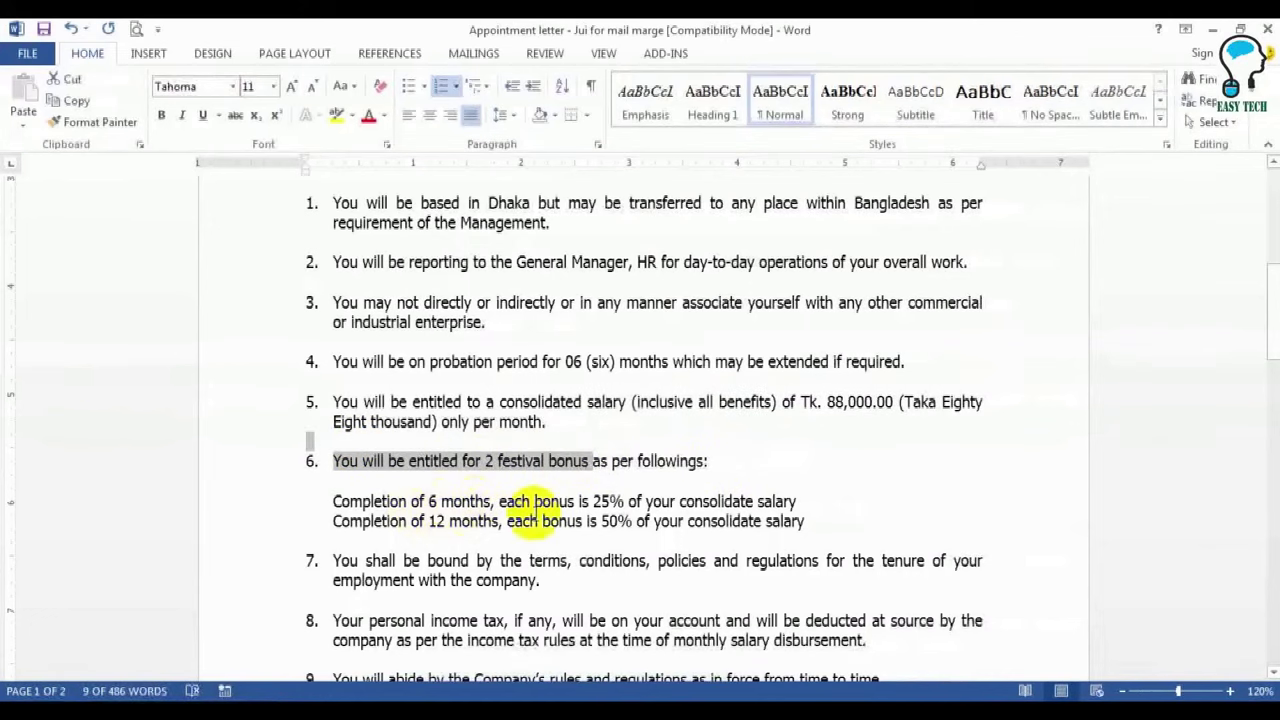
left_click_drag(430, 500, 752, 521)
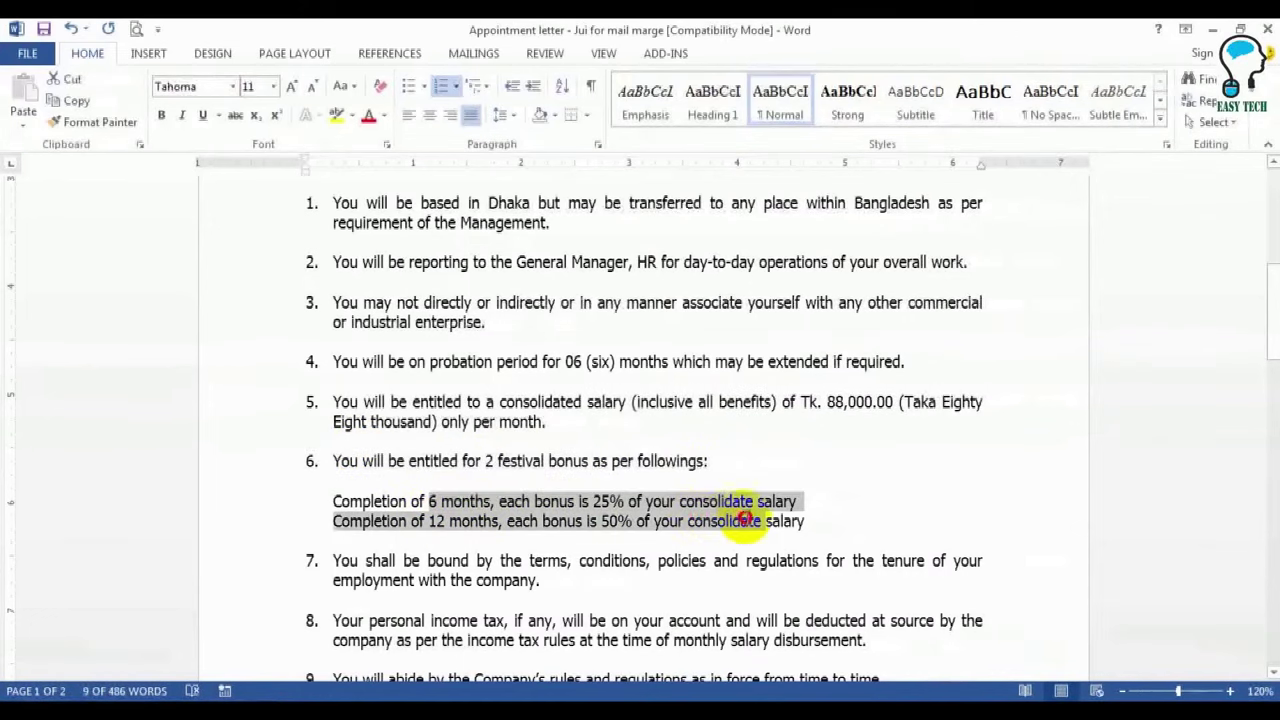
scroll(607, 508, "down", 1)
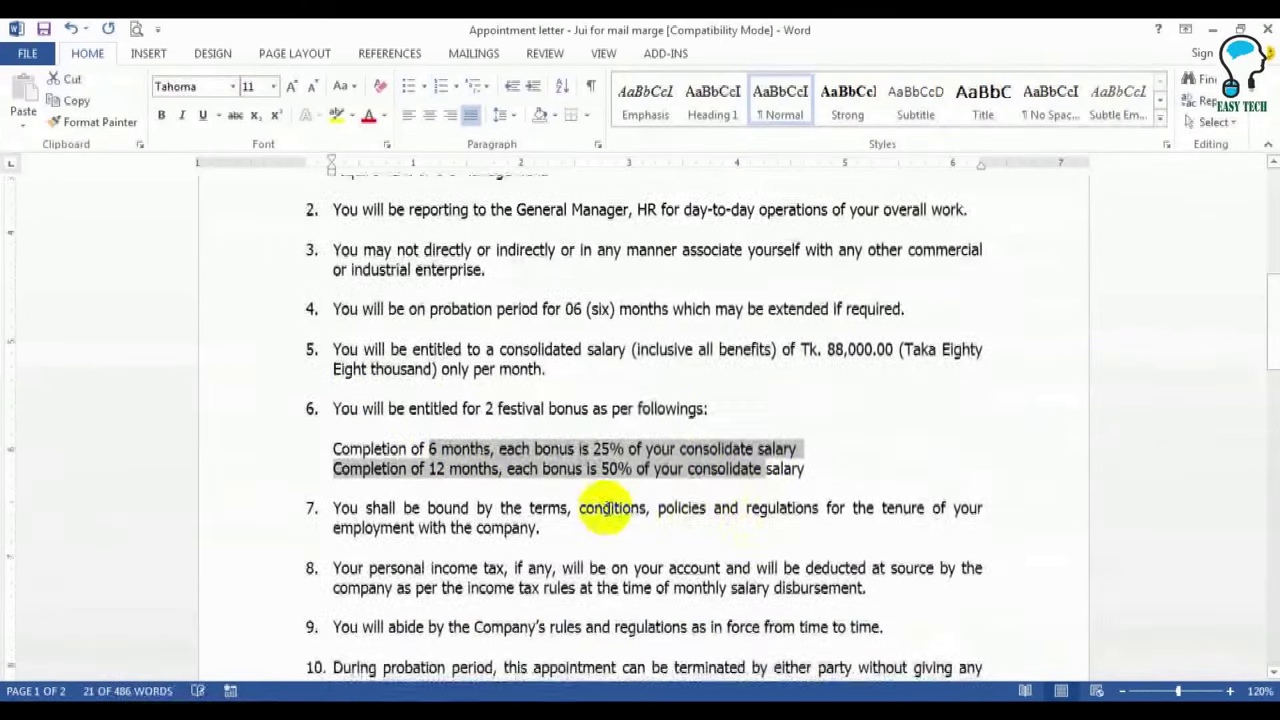
left_click(450, 487)
scroll(458, 487, "down", 1)
Scroll down page 2 and check the signatory name SSS
scroll(671, 537, "down", 2)
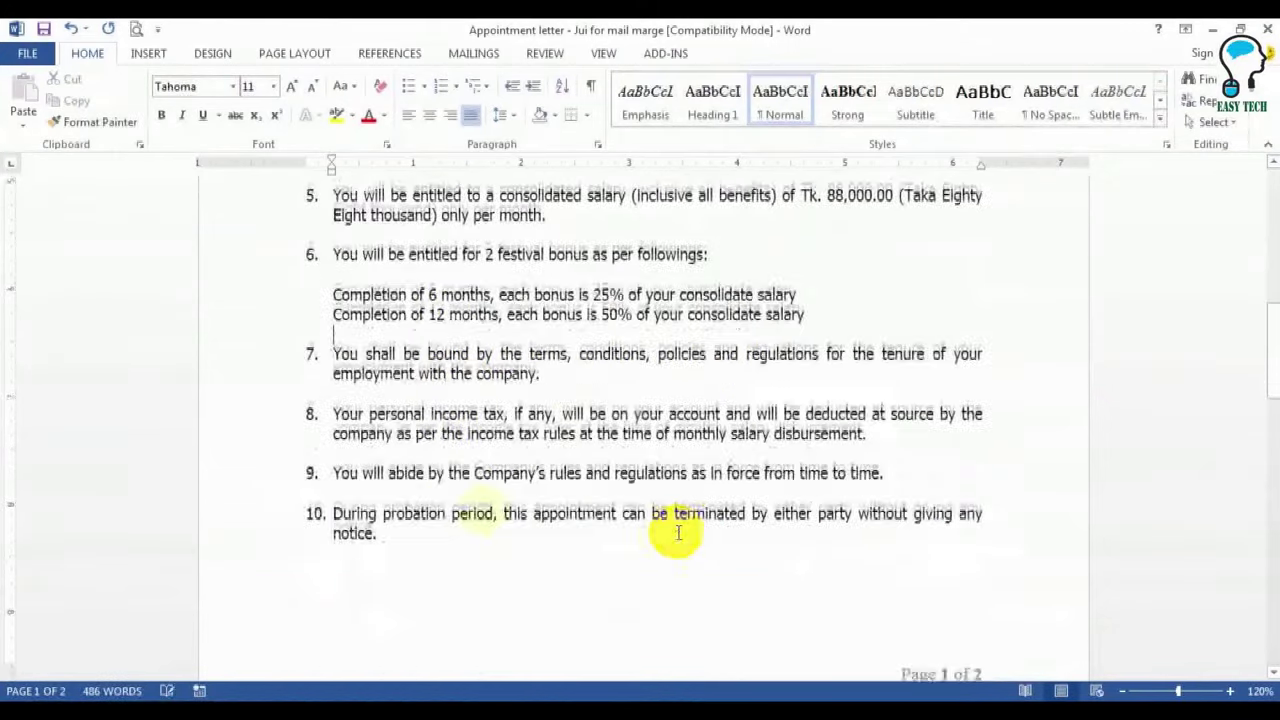
scroll(663, 491, "down", 1)
scroll(668, 500, "down", 12)
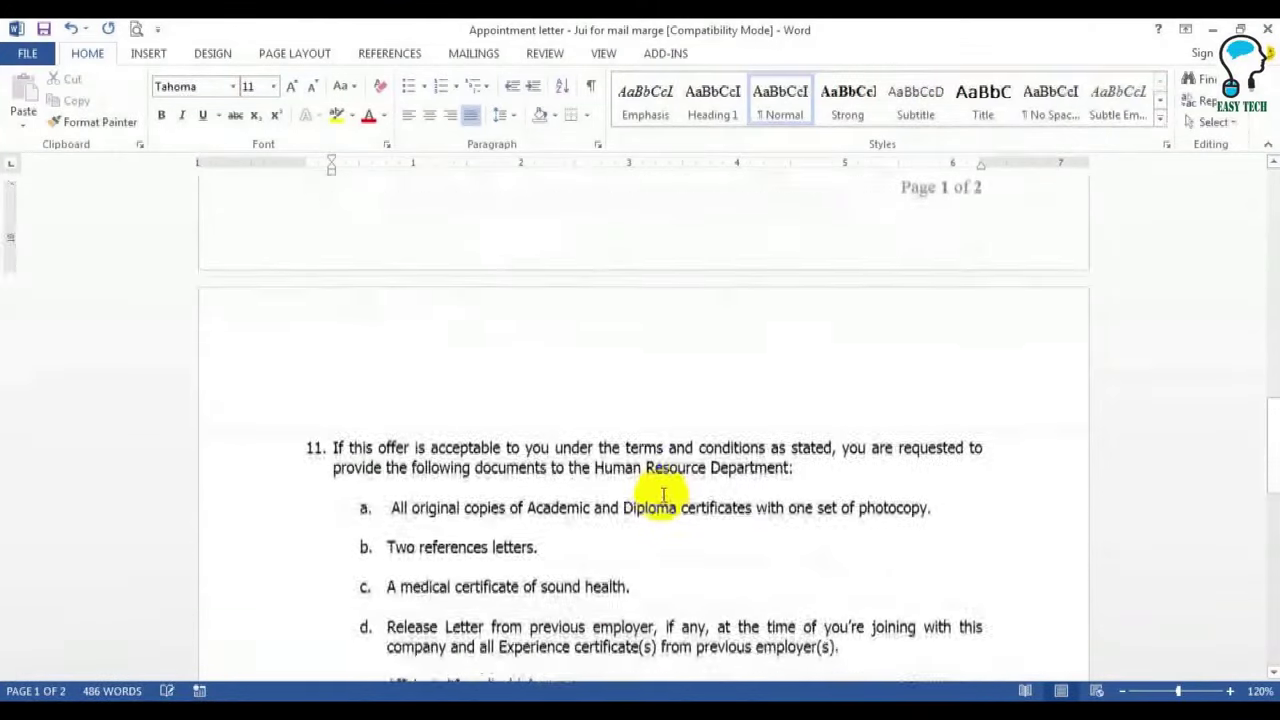
scroll(650, 493, "down", 4)
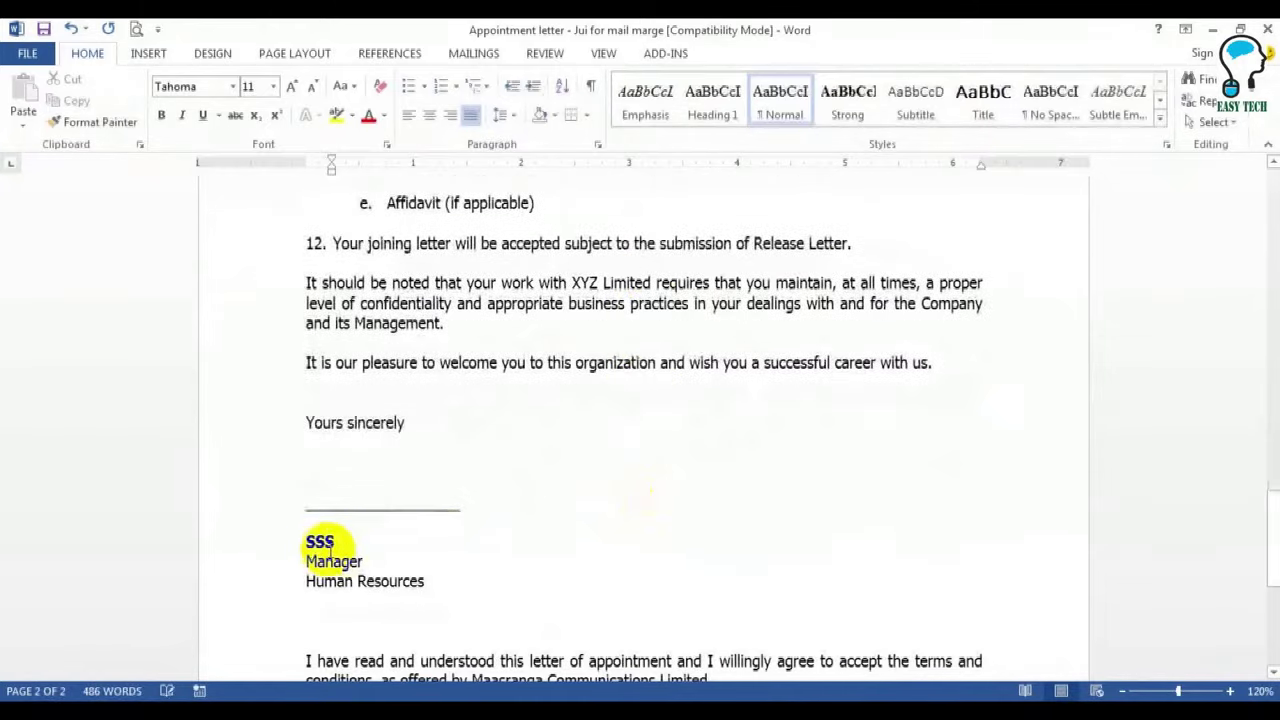
left_click_drag(302, 543, 350, 545)
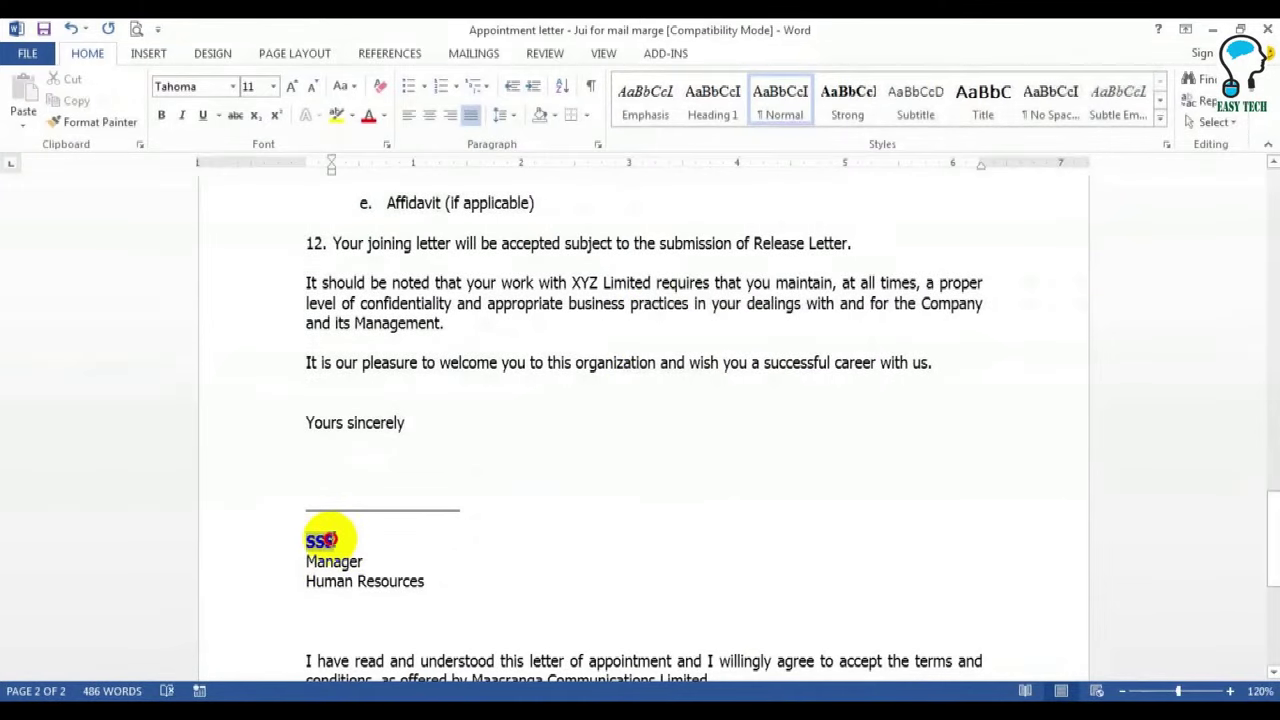
left_click(309, 541)
left_click_drag(343, 540, 312, 540)
left_click(354, 540)
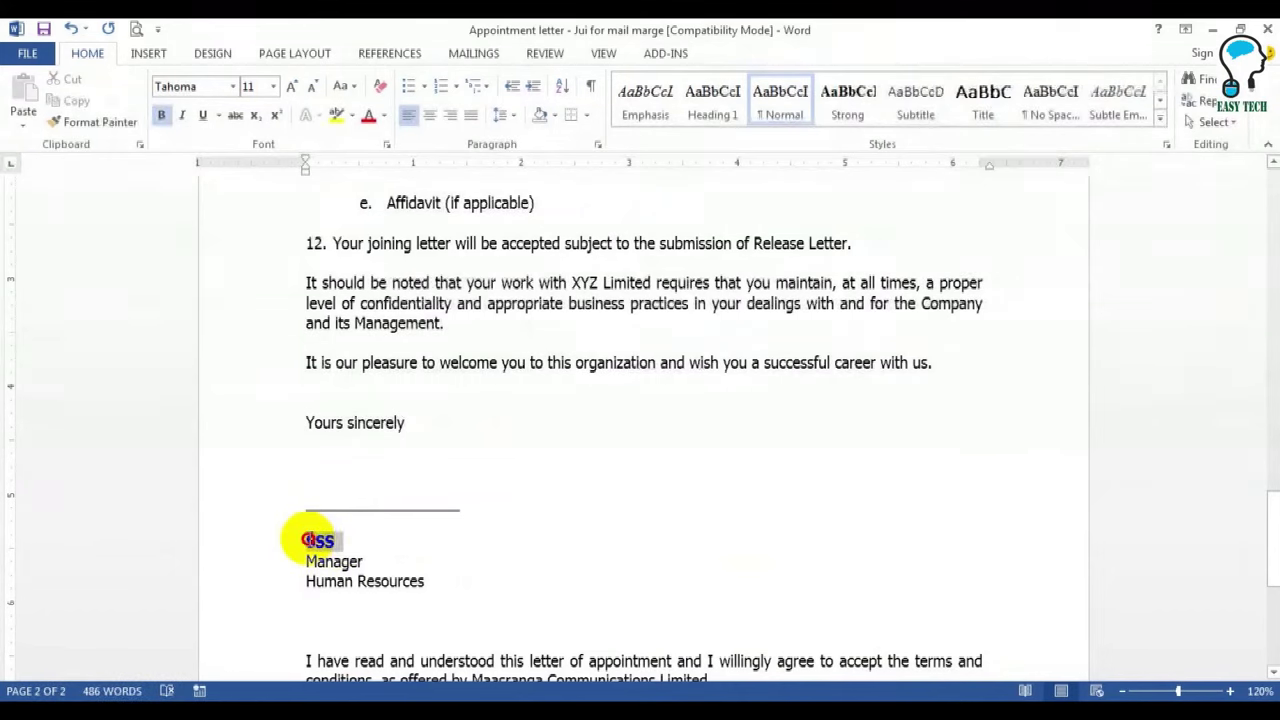
left_click(500, 541)
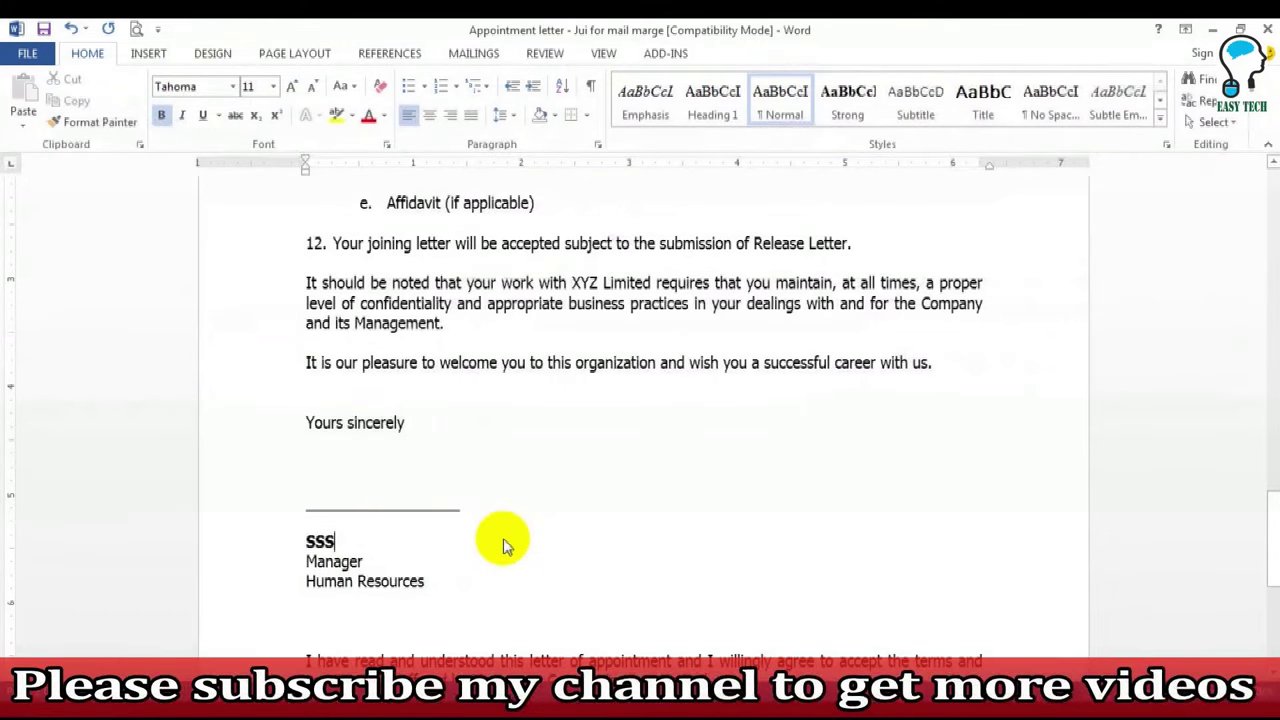
Check the three Copies to lines, then go back to the Excel employee table
scroll(503, 538, "down", 5)
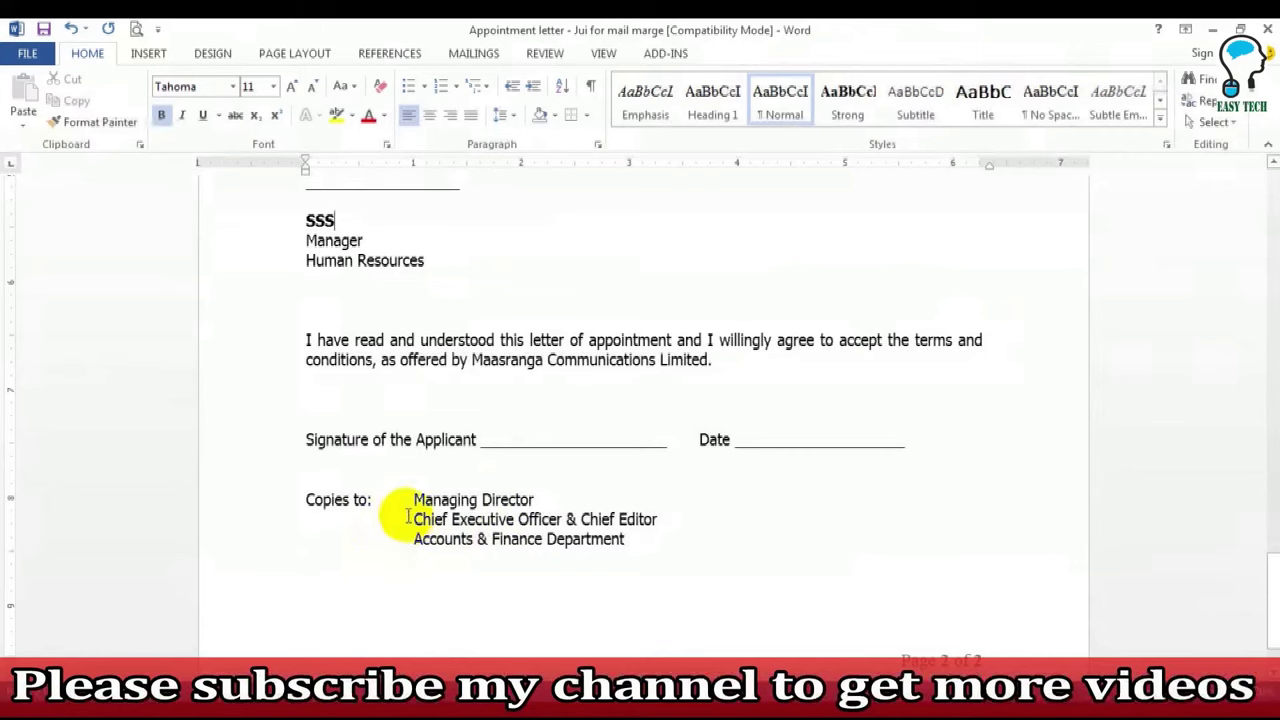
left_click_drag(411, 500, 651, 546)
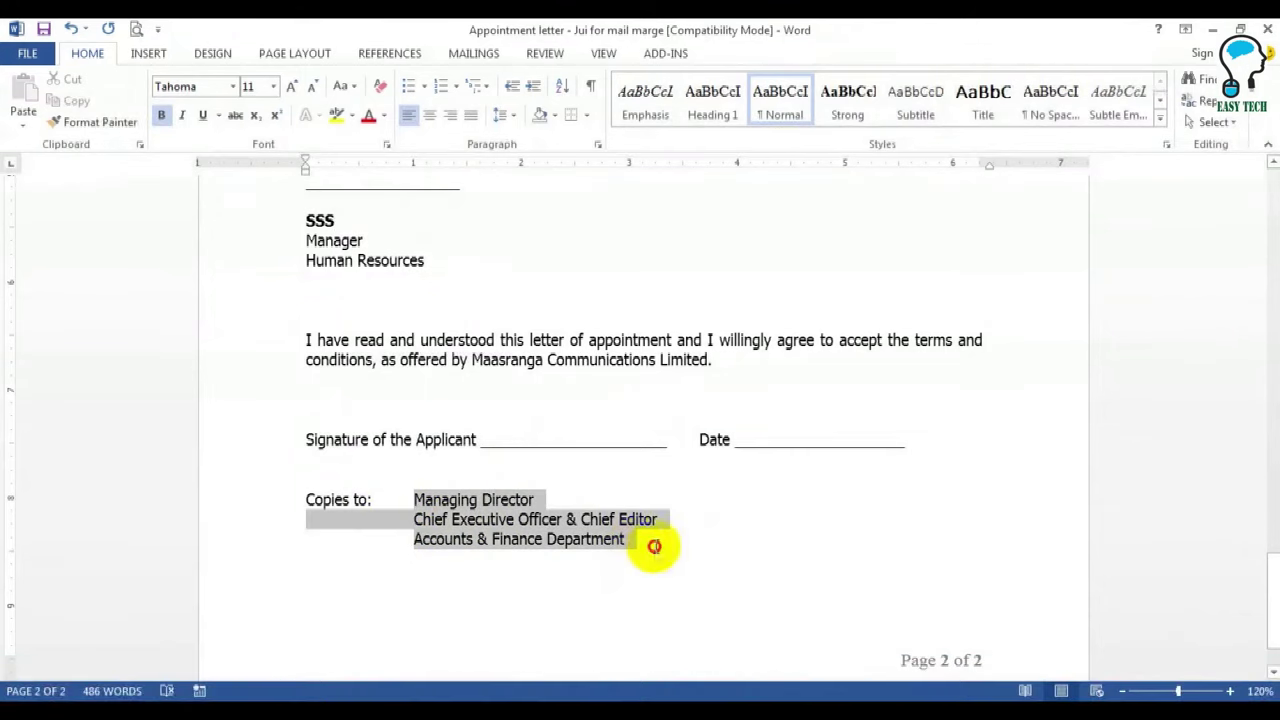
left_click(597, 570)
left_click(410, 500)
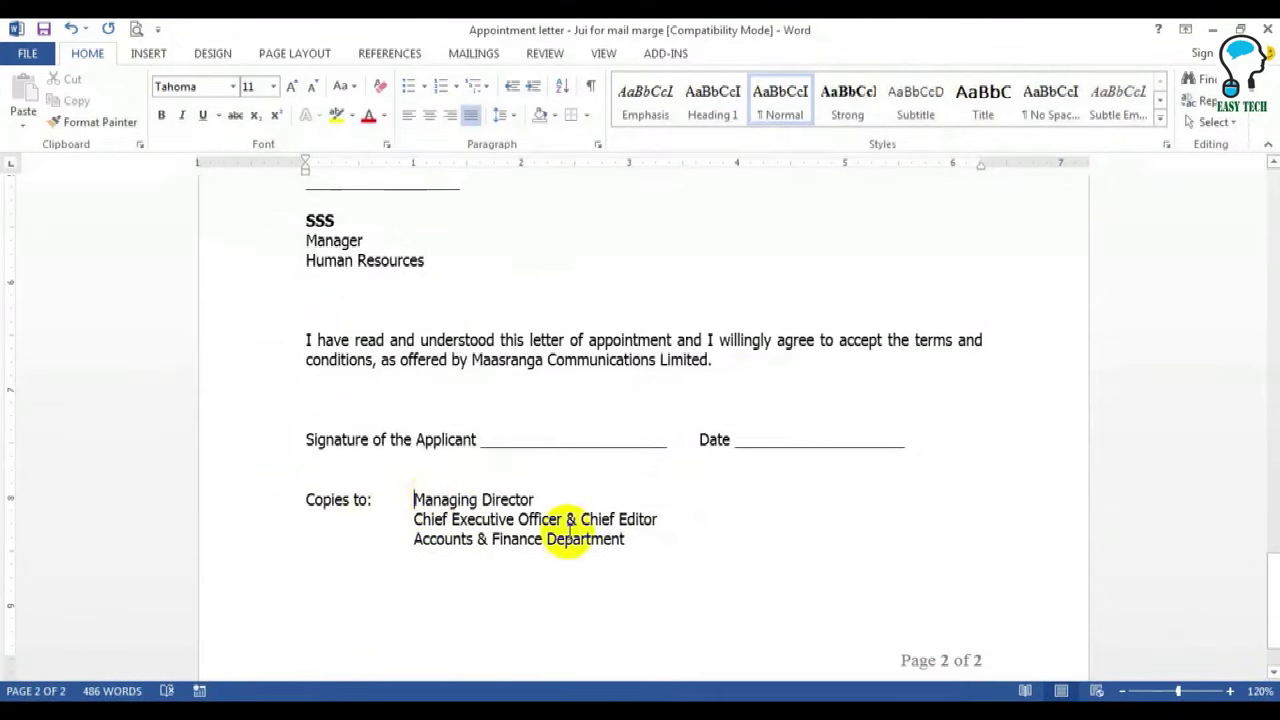
left_click(666, 527)
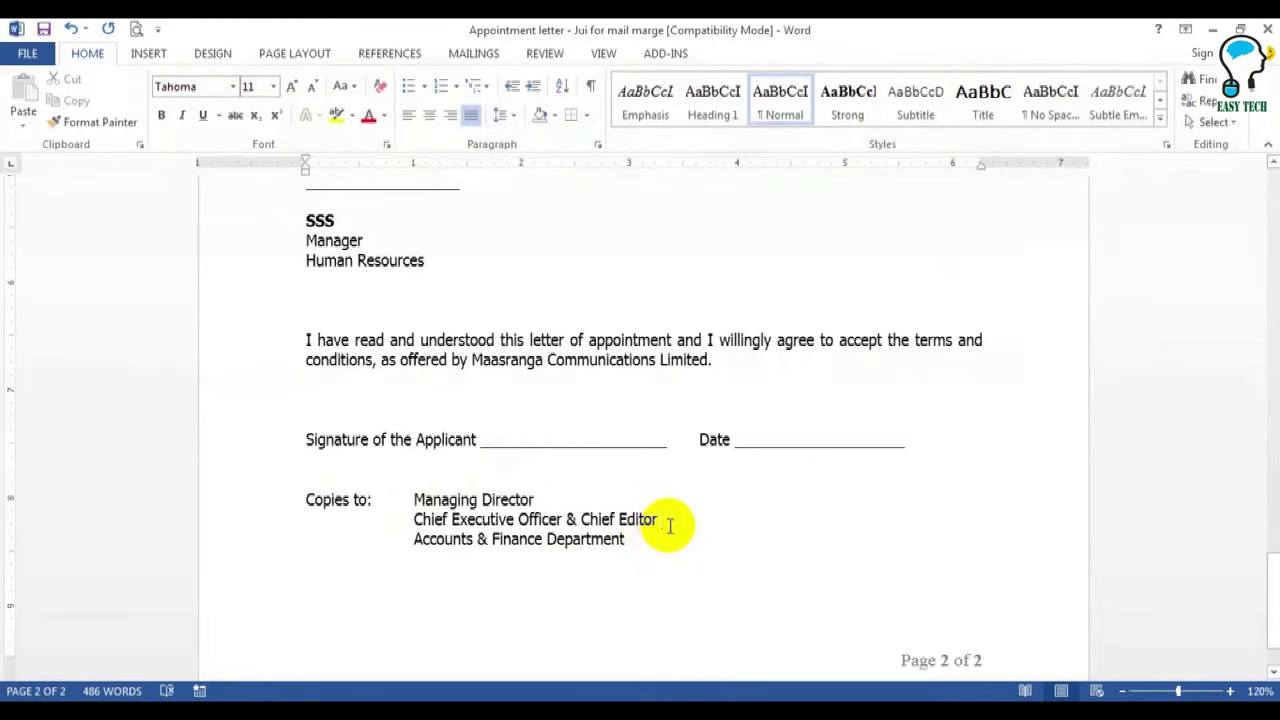
left_click(630, 539)
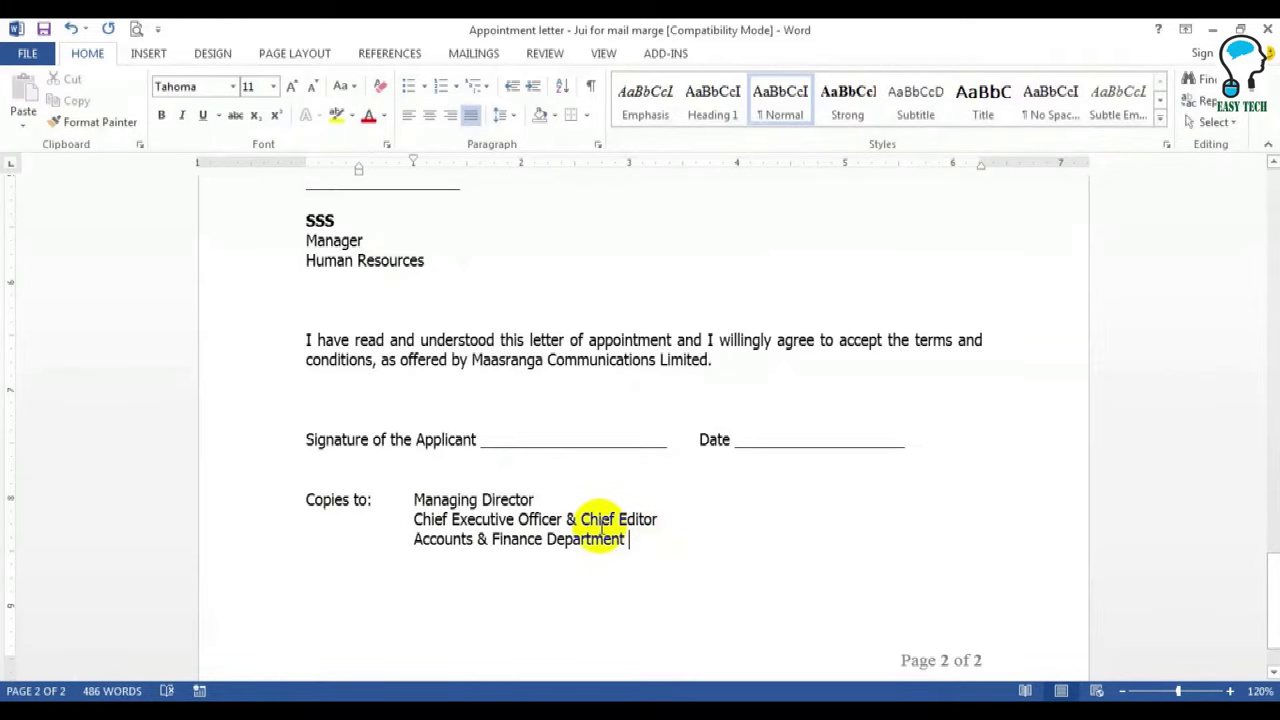
scroll(600, 523, "up", 10)
scroll(600, 523, "up", 15)
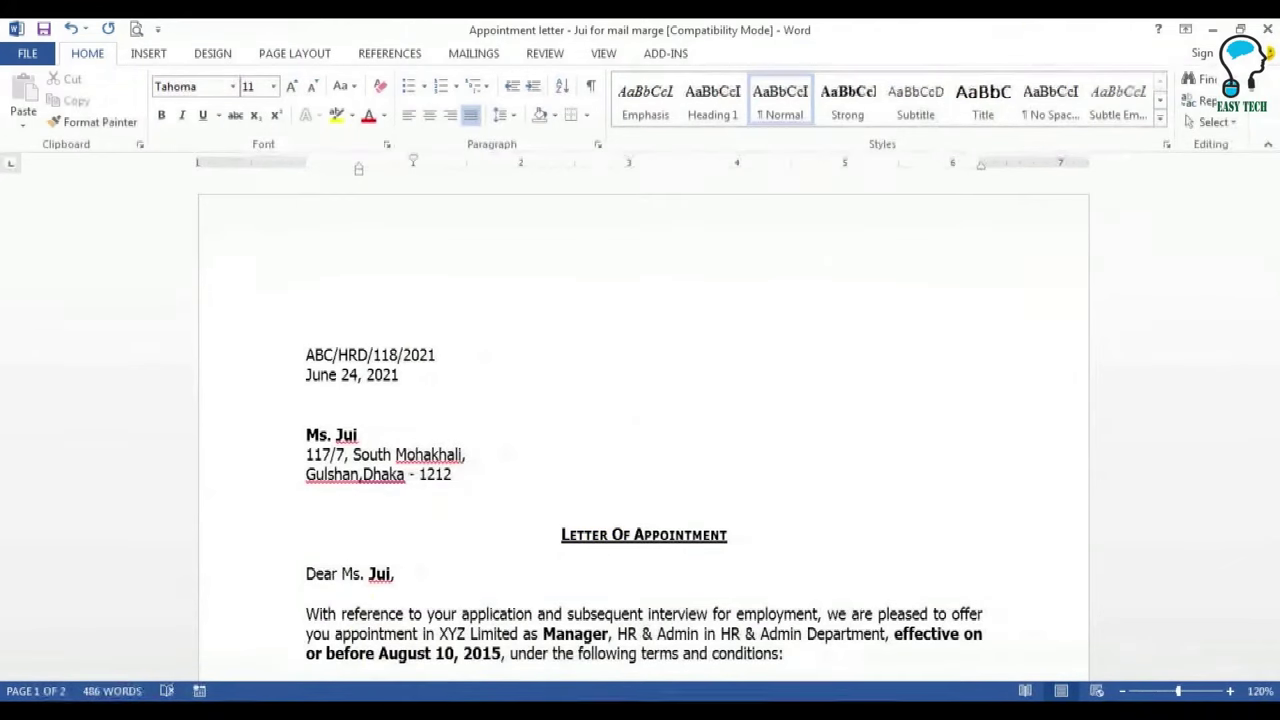
key("alt+Tab")
Freeze the header rows above row 3 of the Mail marge table
scroll(445, 440, "up", 3)
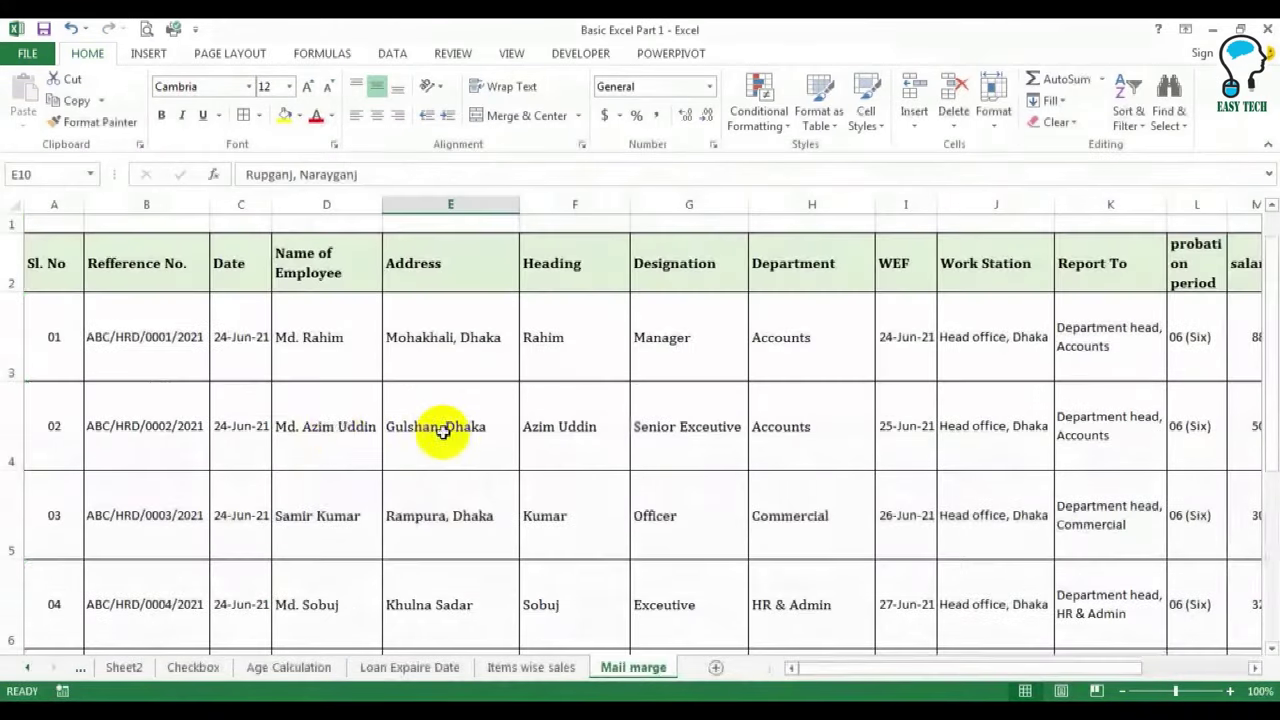
left_click_drag(286, 337, 322, 604)
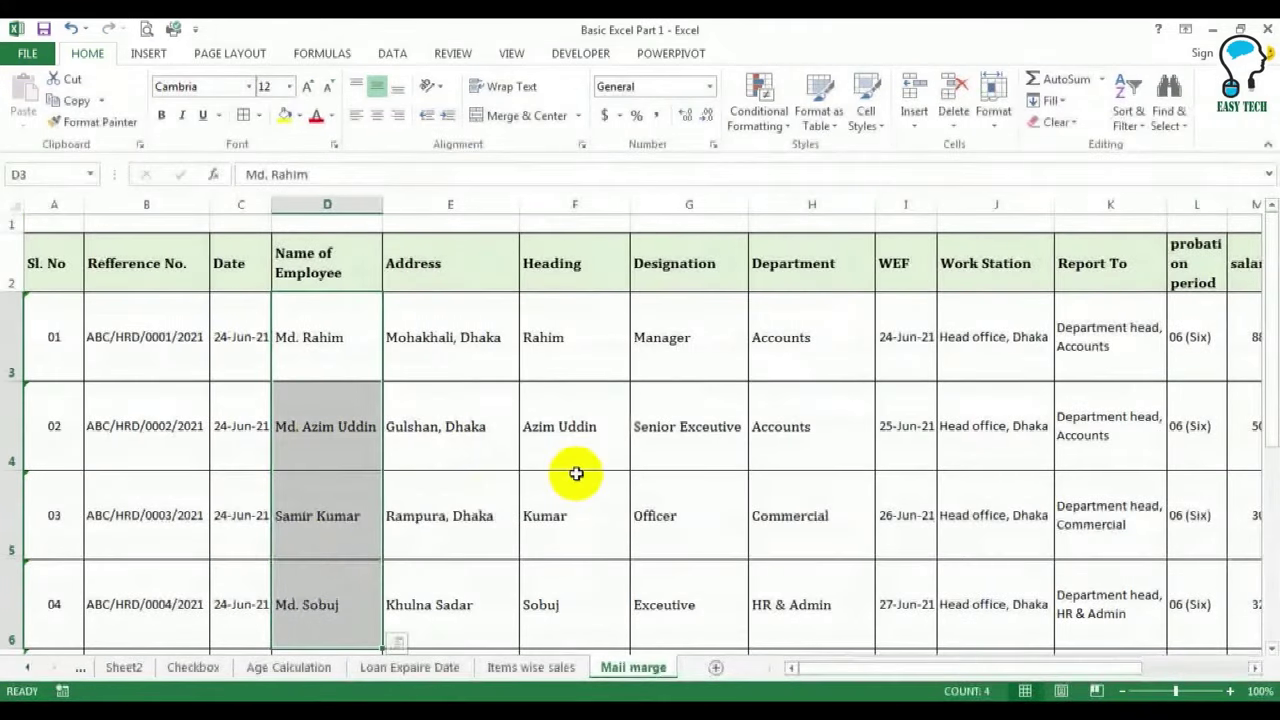
scroll(574, 471, "down", 4)
scroll(574, 471, "up", 3)
scroll(576, 473, "up", 1)
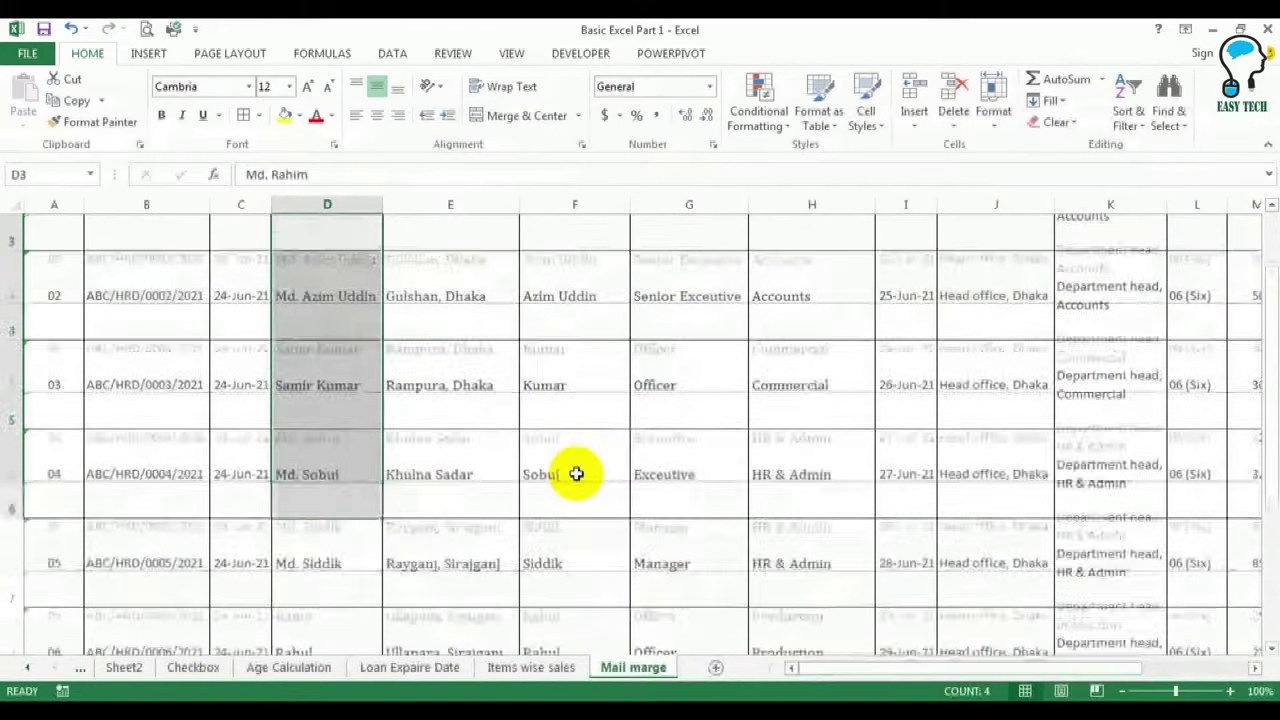
left_click(1158, 337)
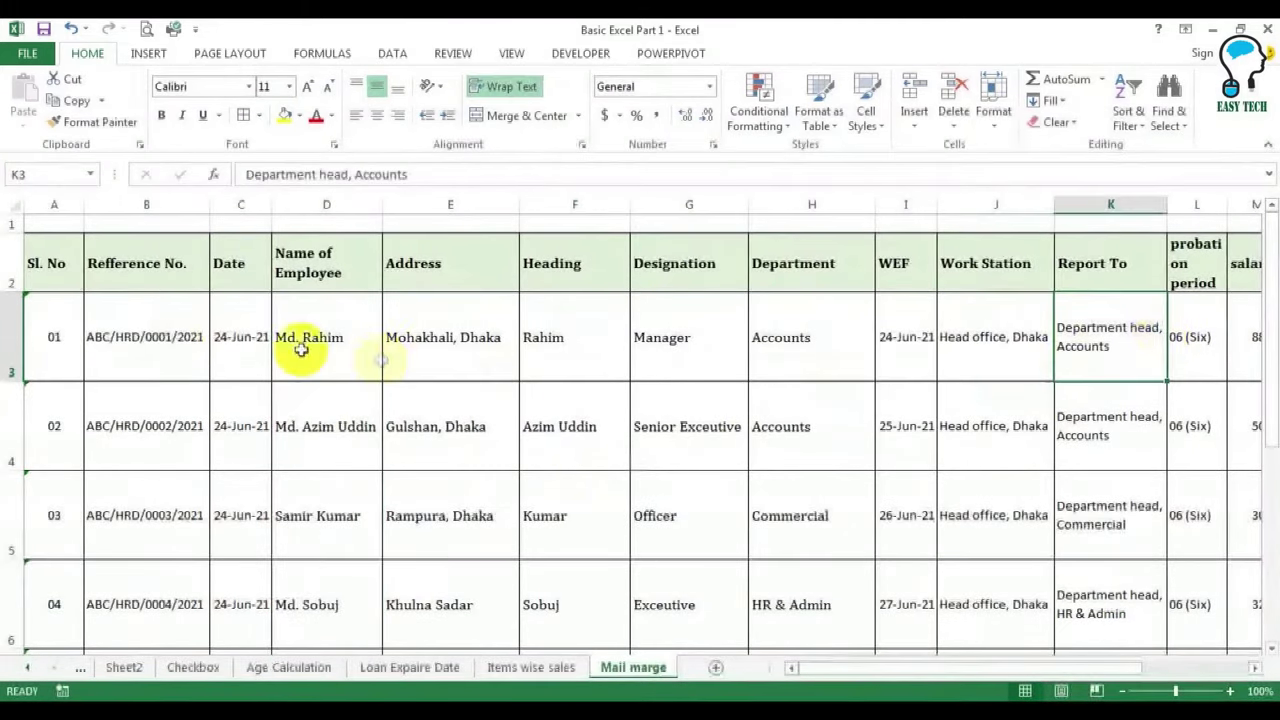
left_click(11, 330)
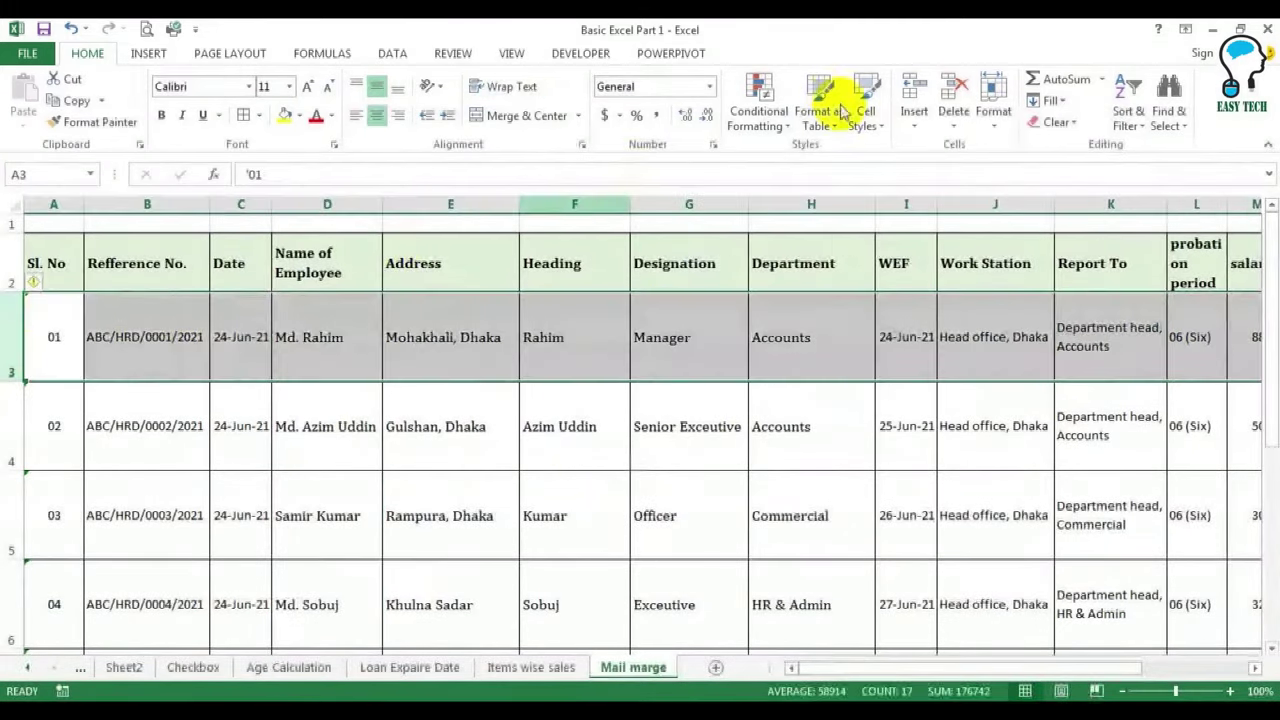
left_click(509, 53)
left_click(608, 112)
left_click(643, 180)
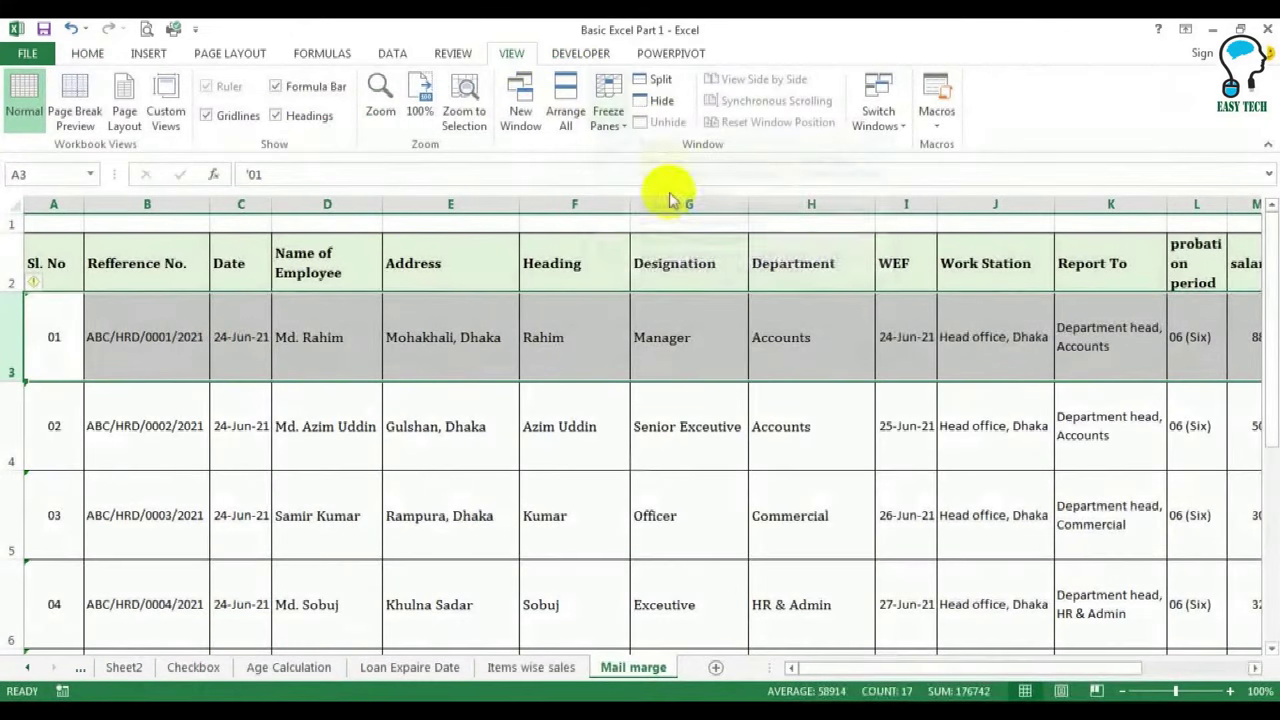
left_click(728, 414)
scroll(738, 415, "down", 2)
scroll(740, 415, "up", 2)
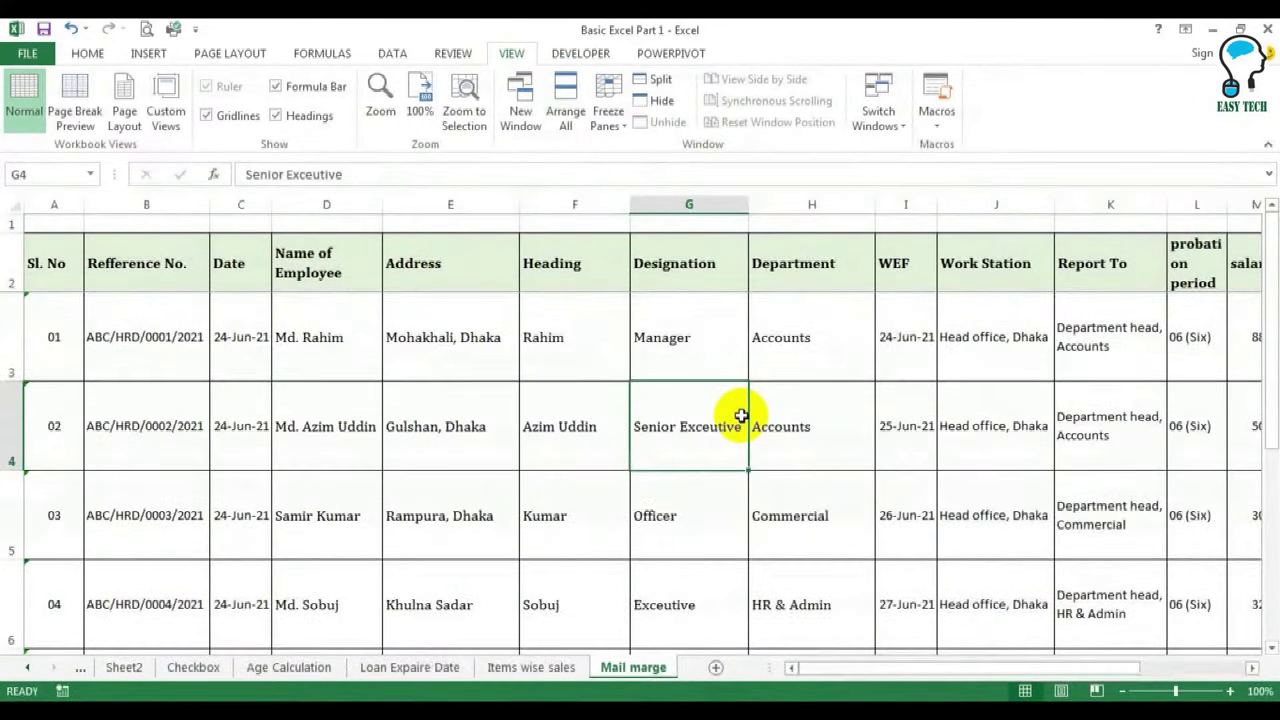
left_click(551, 424)
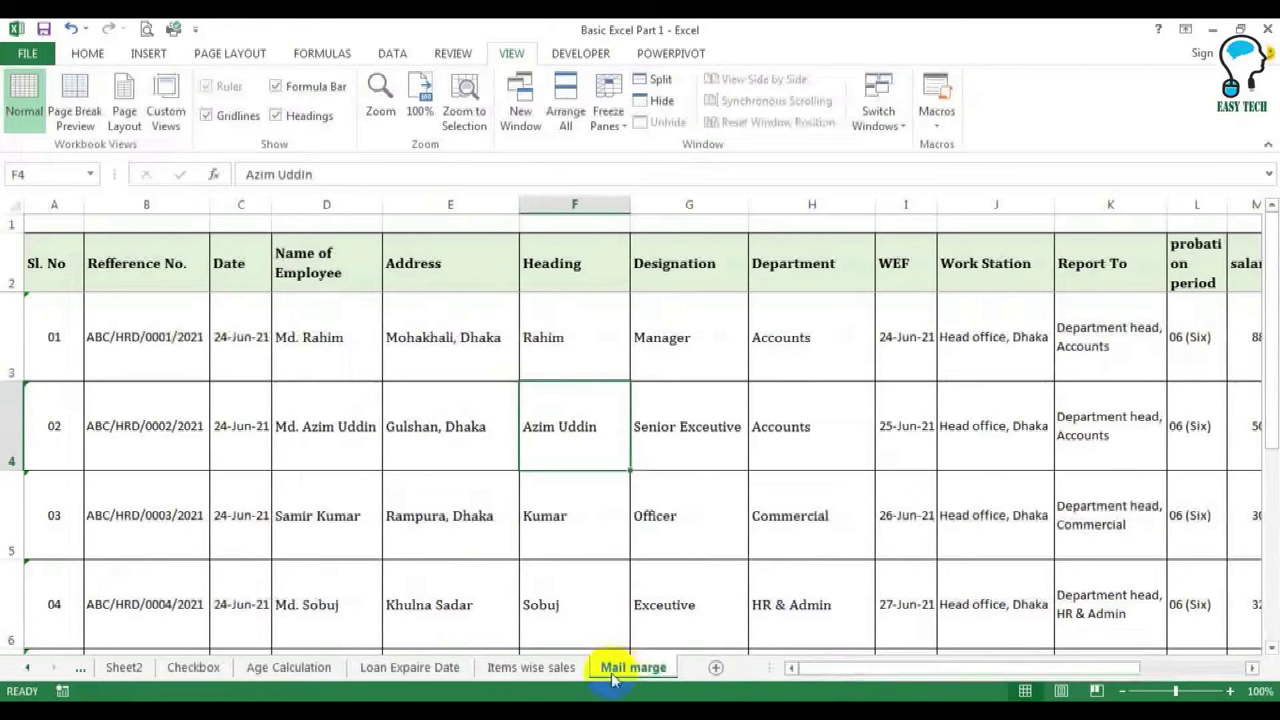
Browse the Items wise sales, Loan Expaire Date and Age Calculation sheets, then return to Word
left_click(540, 667)
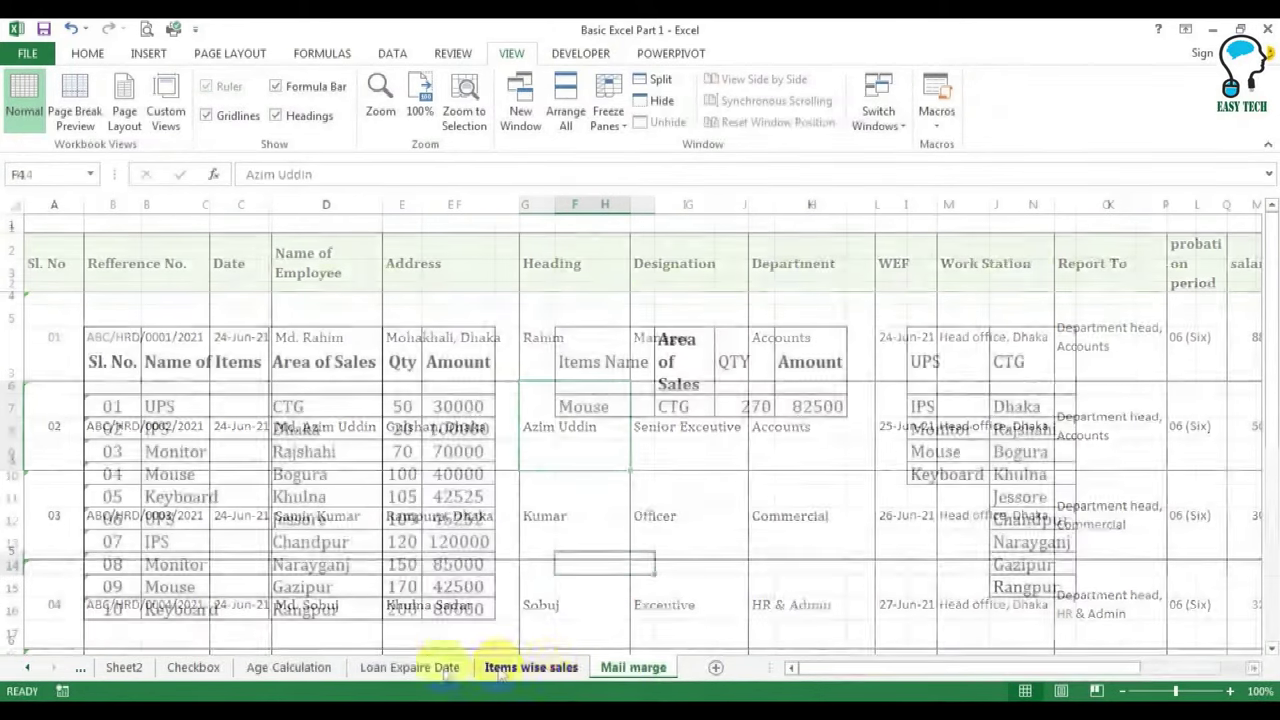
left_click(410, 667)
left_click(289, 667)
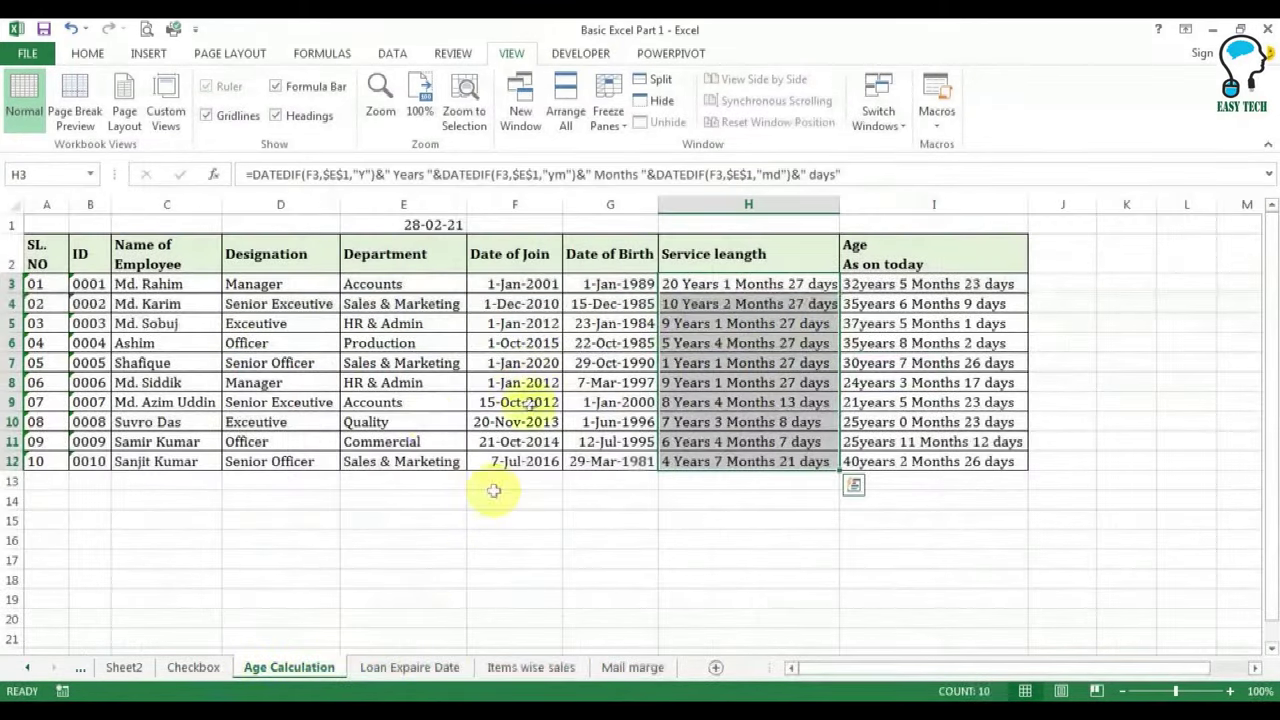
left_click(381, 442)
left_click(395, 667)
left_click(530, 667)
left_click(620, 670)
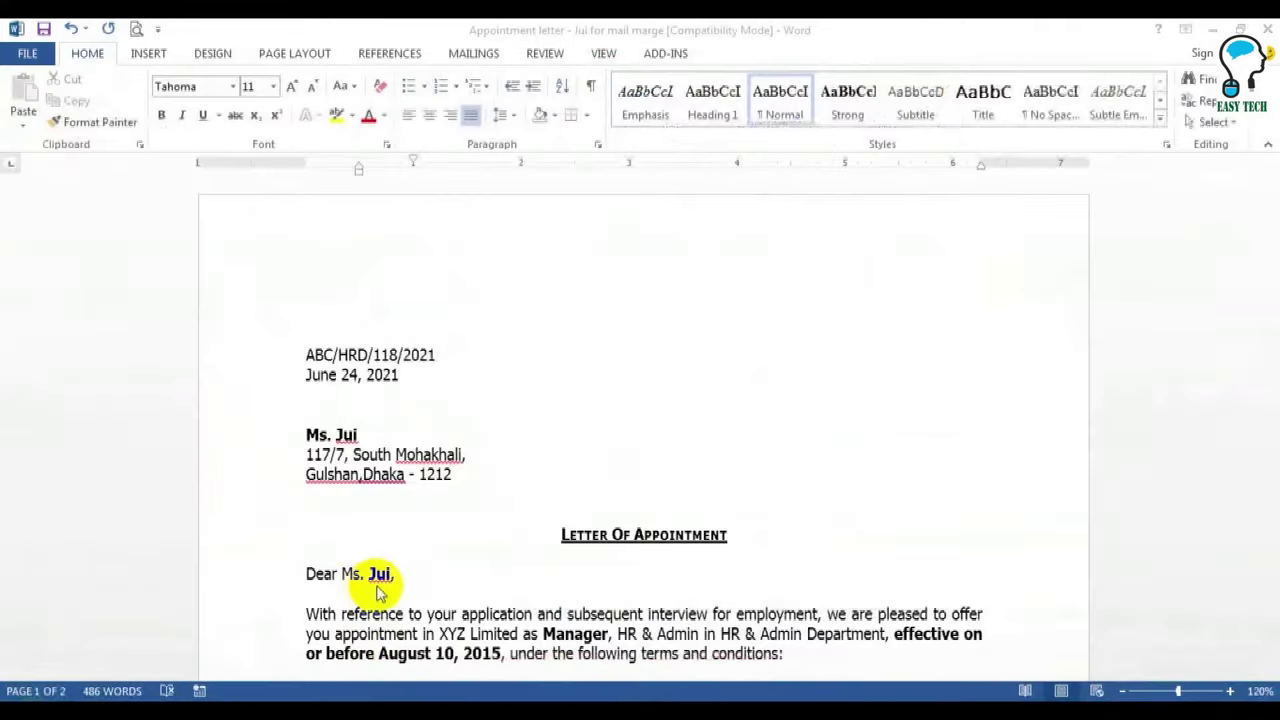
left_click(543, 271)
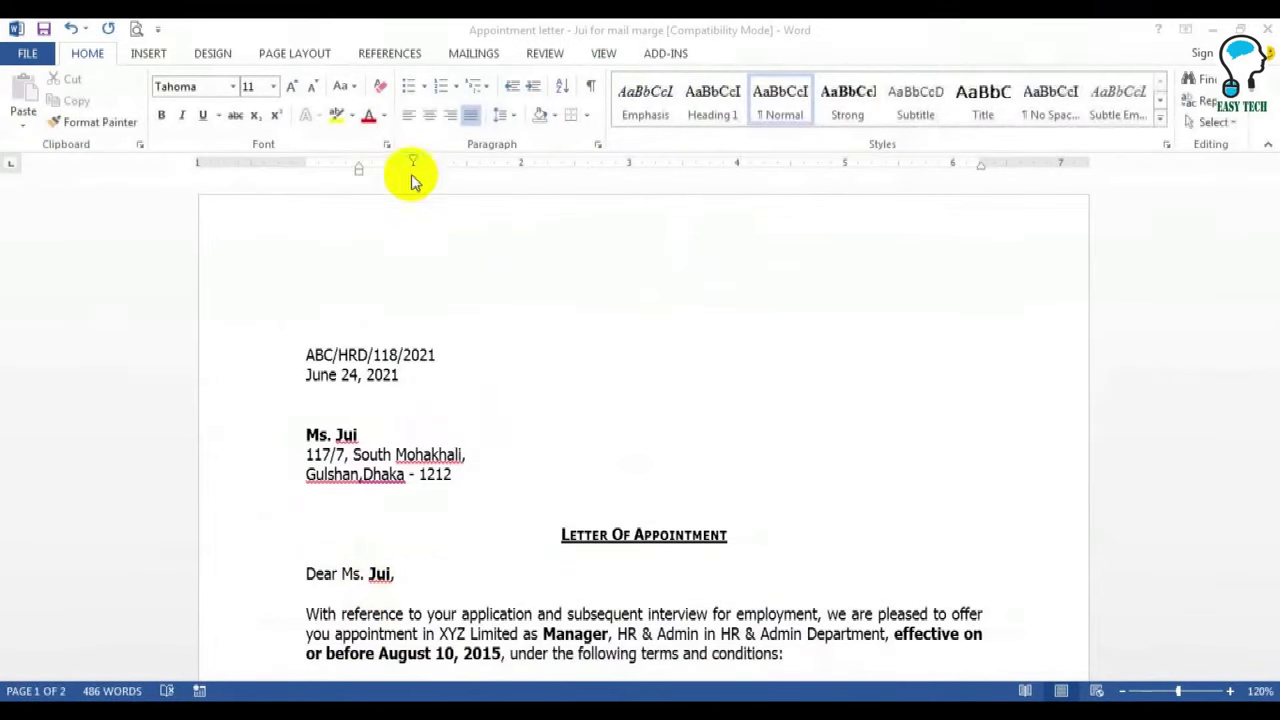
Bring up the Select Recipients choices on the Mailings tab for the appointment letter
left_click(472, 54)
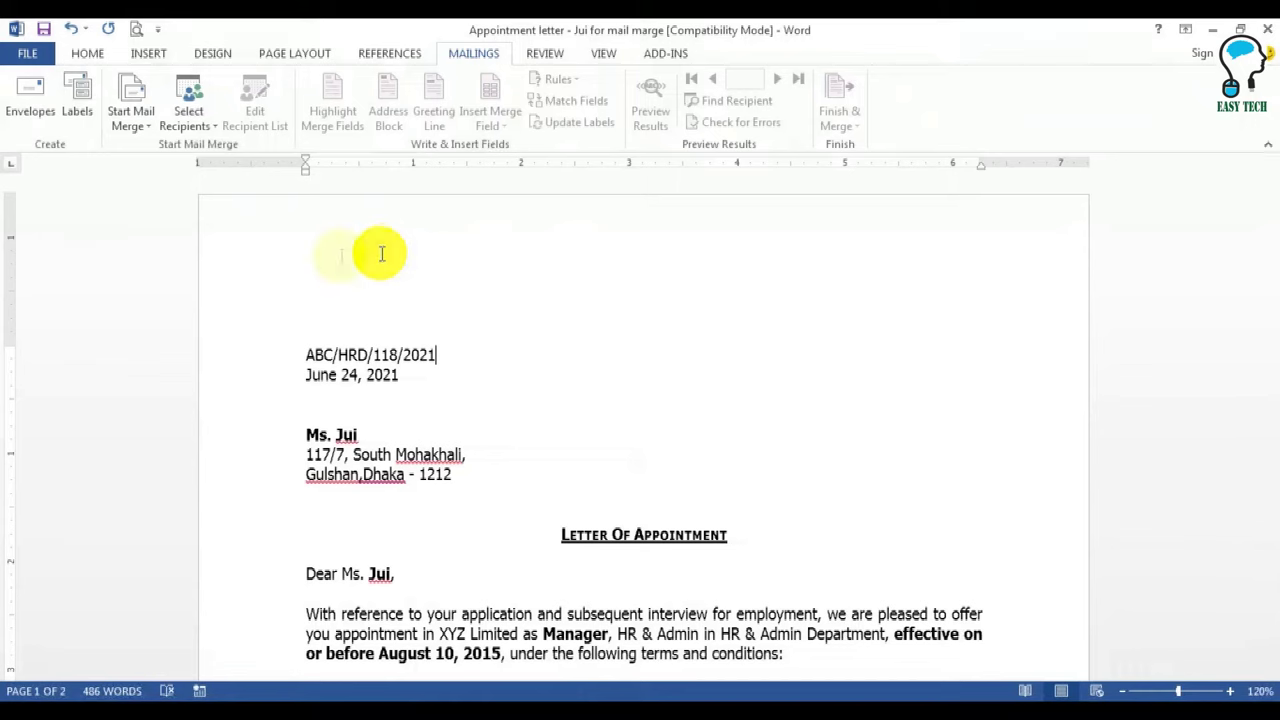
left_click(185, 124)
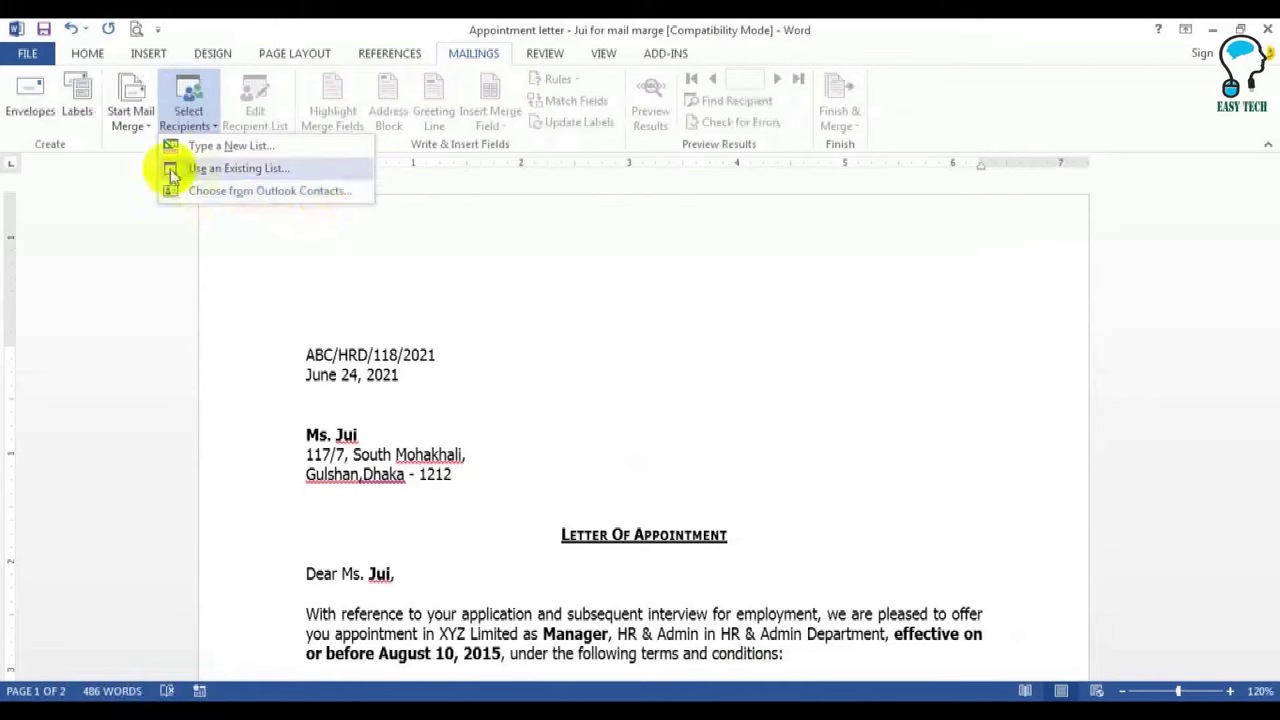
Use an existing list and pick the Basic Excel Part 1 workbook from the Desktop
left_click(247, 173)
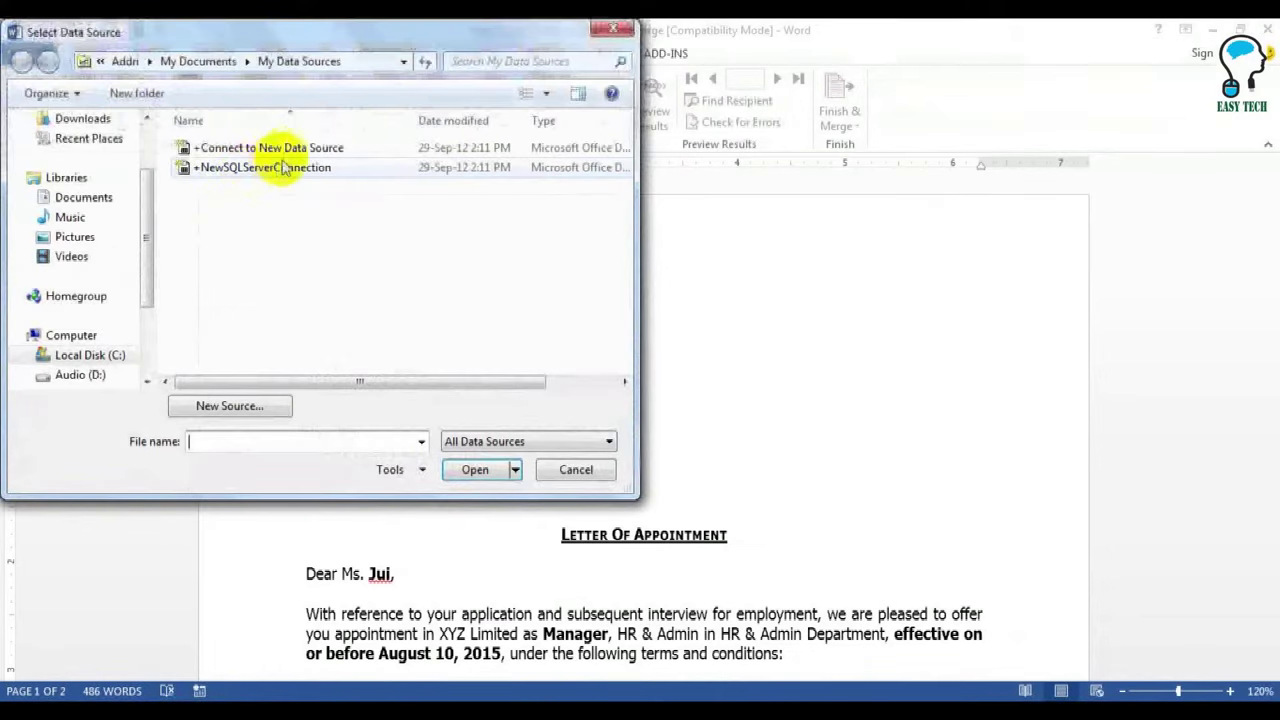
scroll(148, 260, "up", 3)
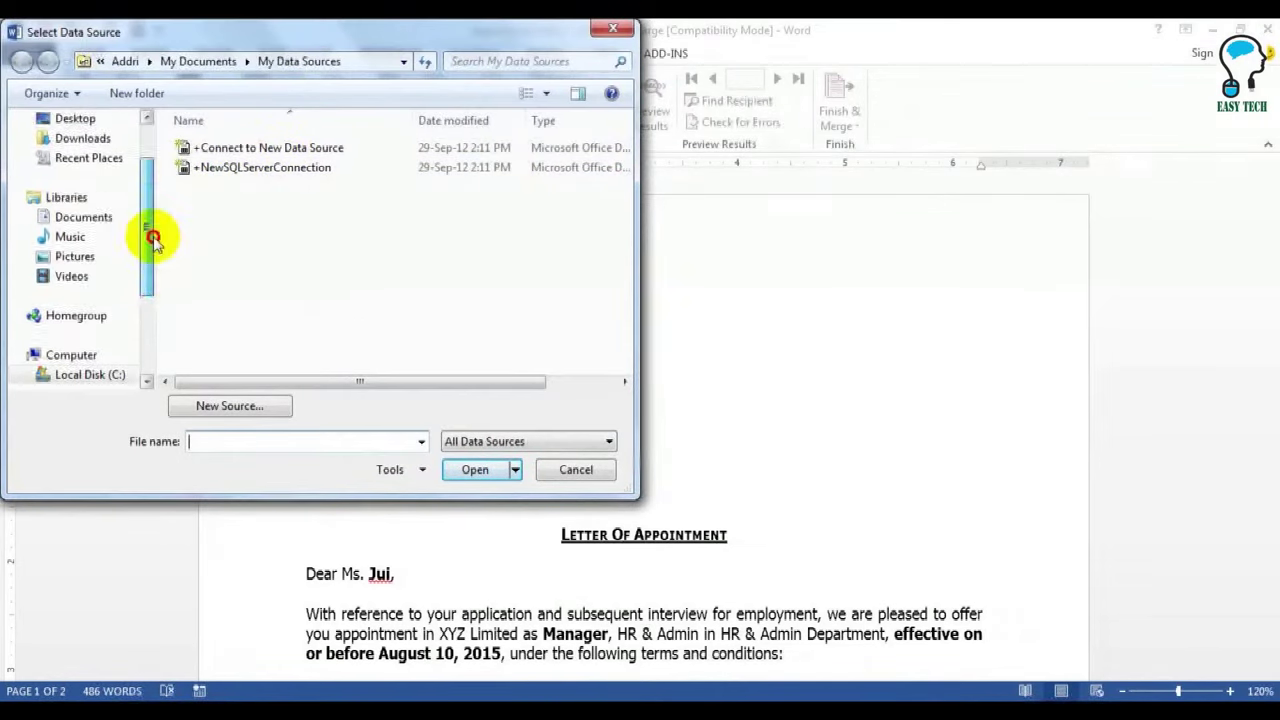
left_click(70, 190)
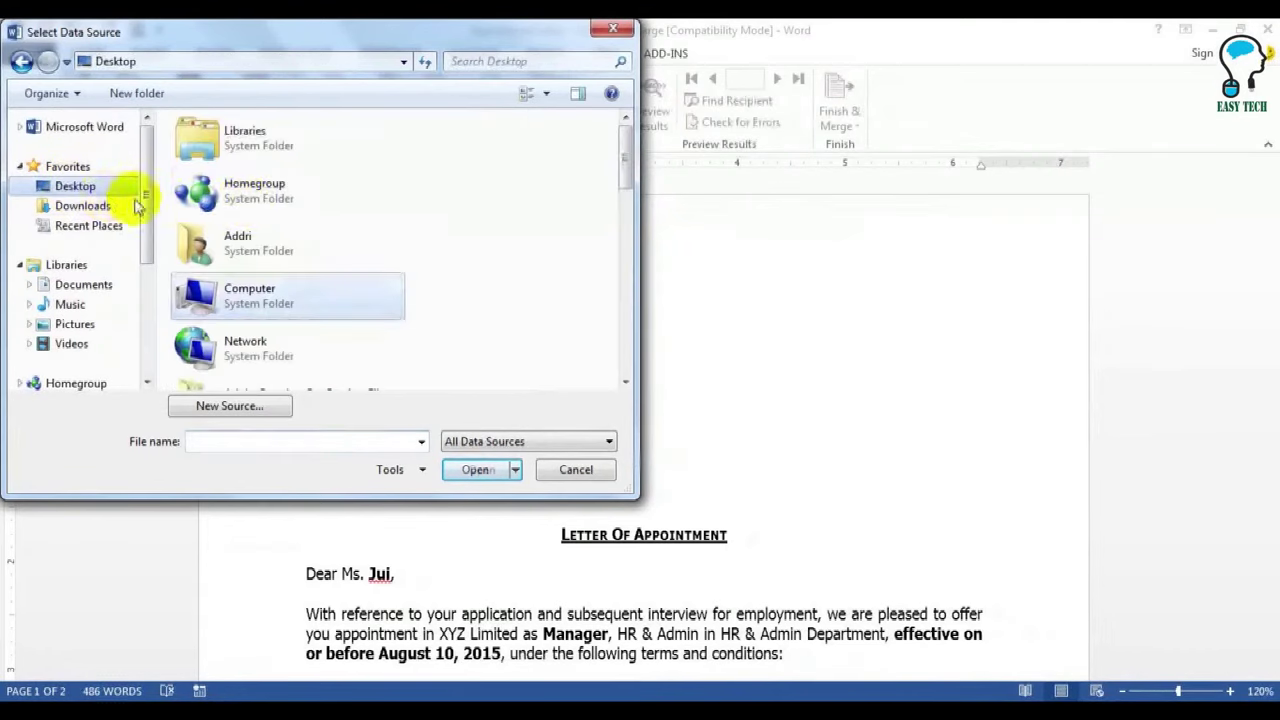
left_click(248, 203)
scroll(248, 205, "down", 3)
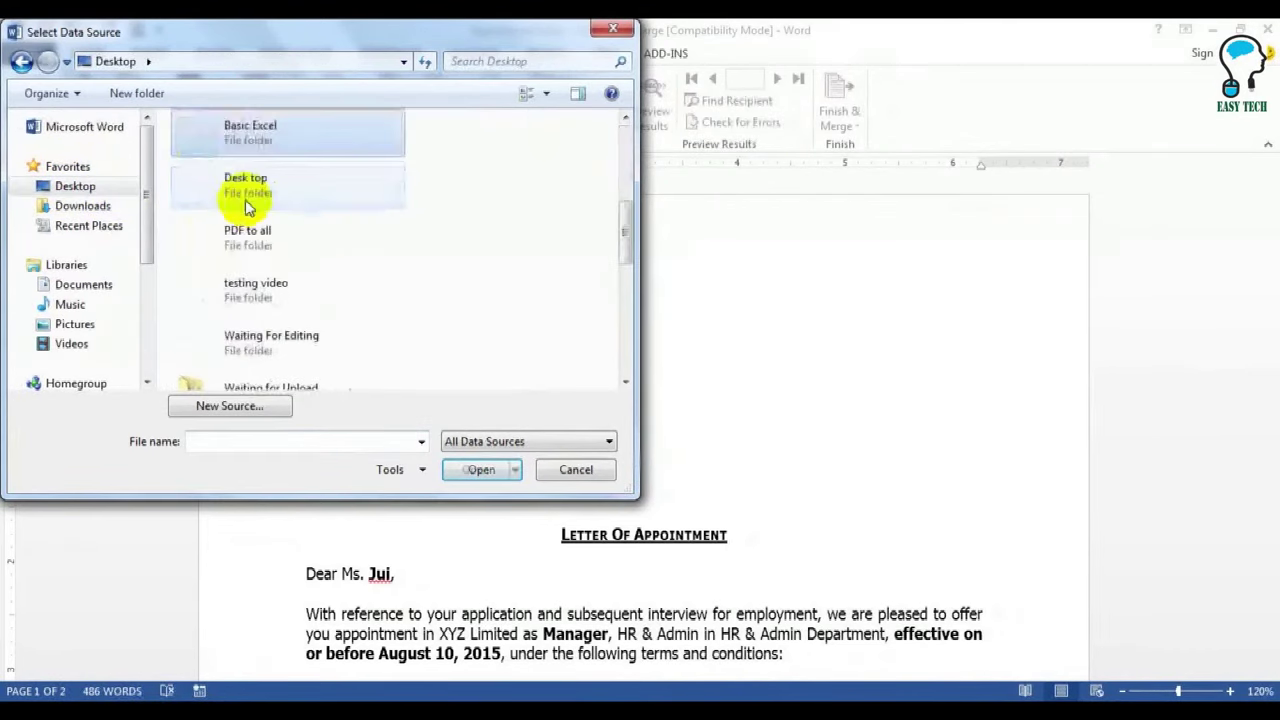
mouse_move(245, 200)
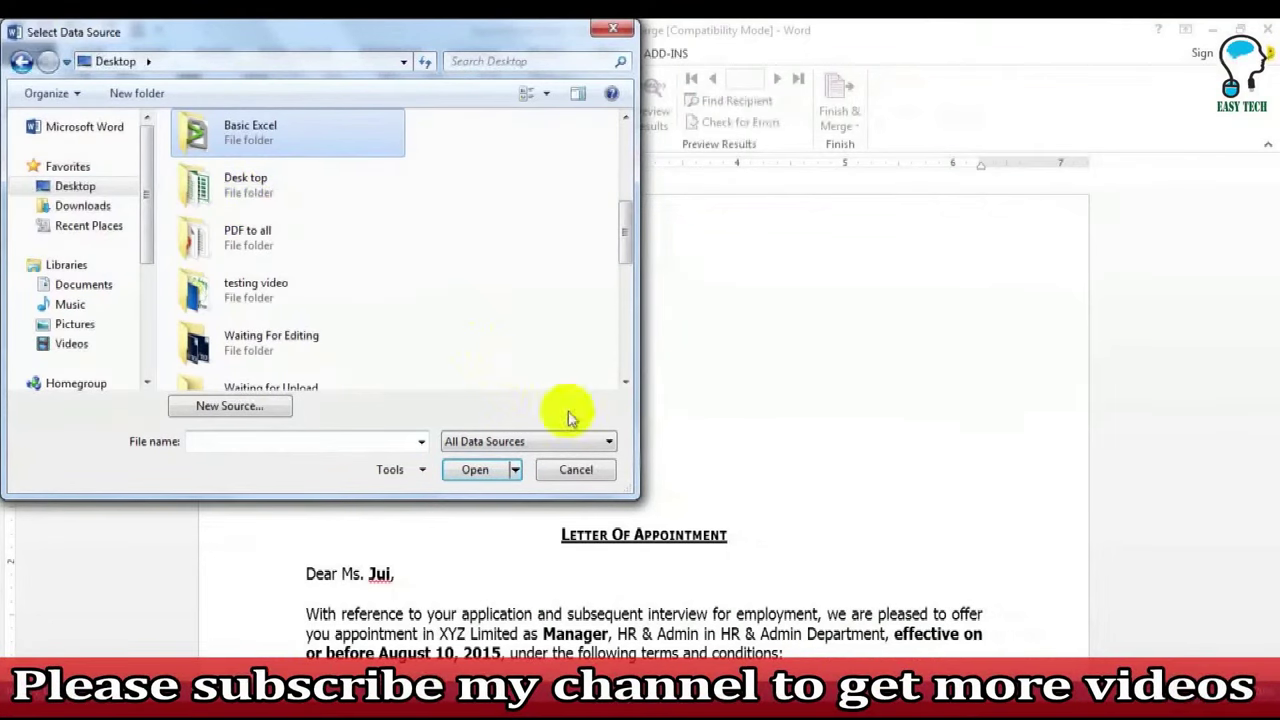
left_click(625, 381)
left_click(625, 381)
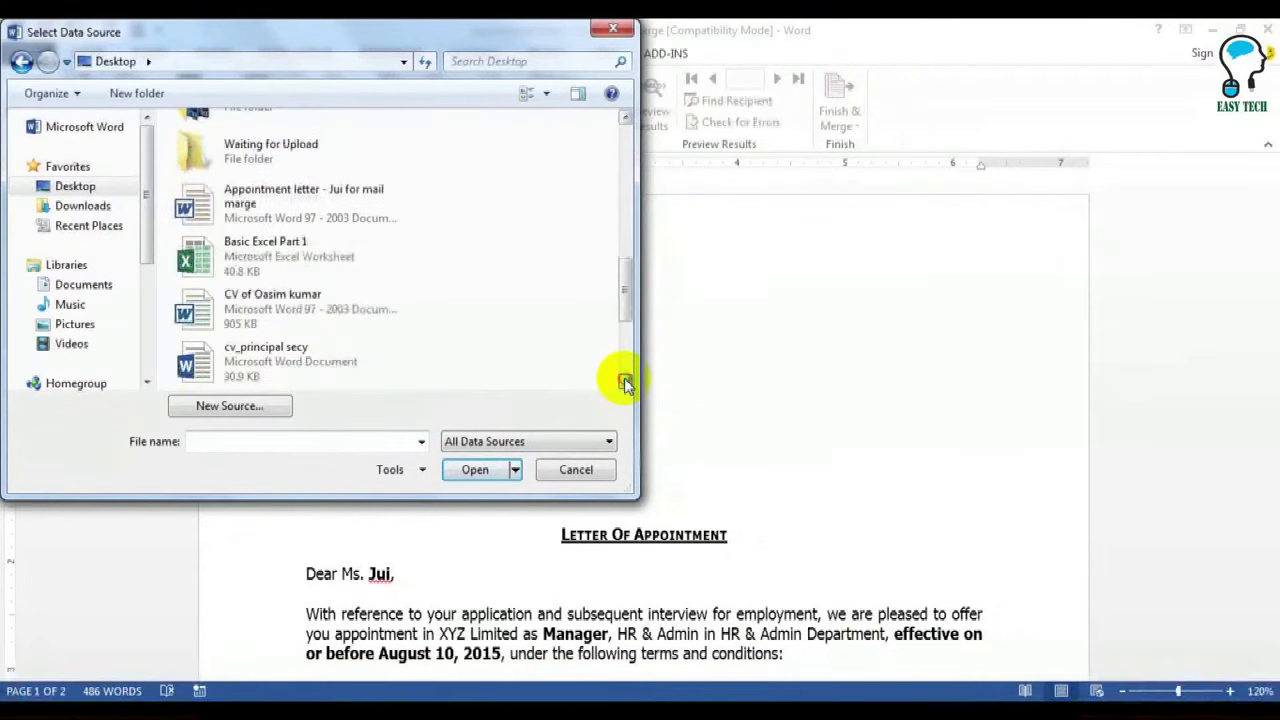
mouse_move(267, 263)
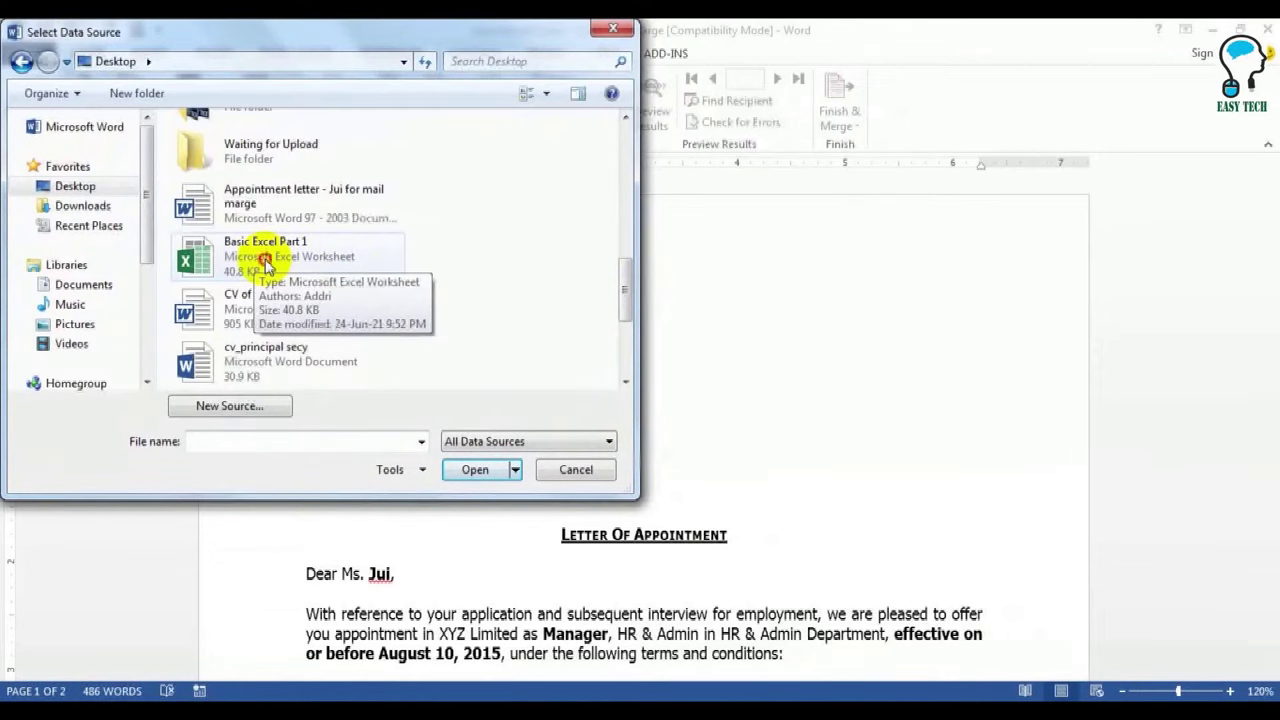
double_click(267, 263)
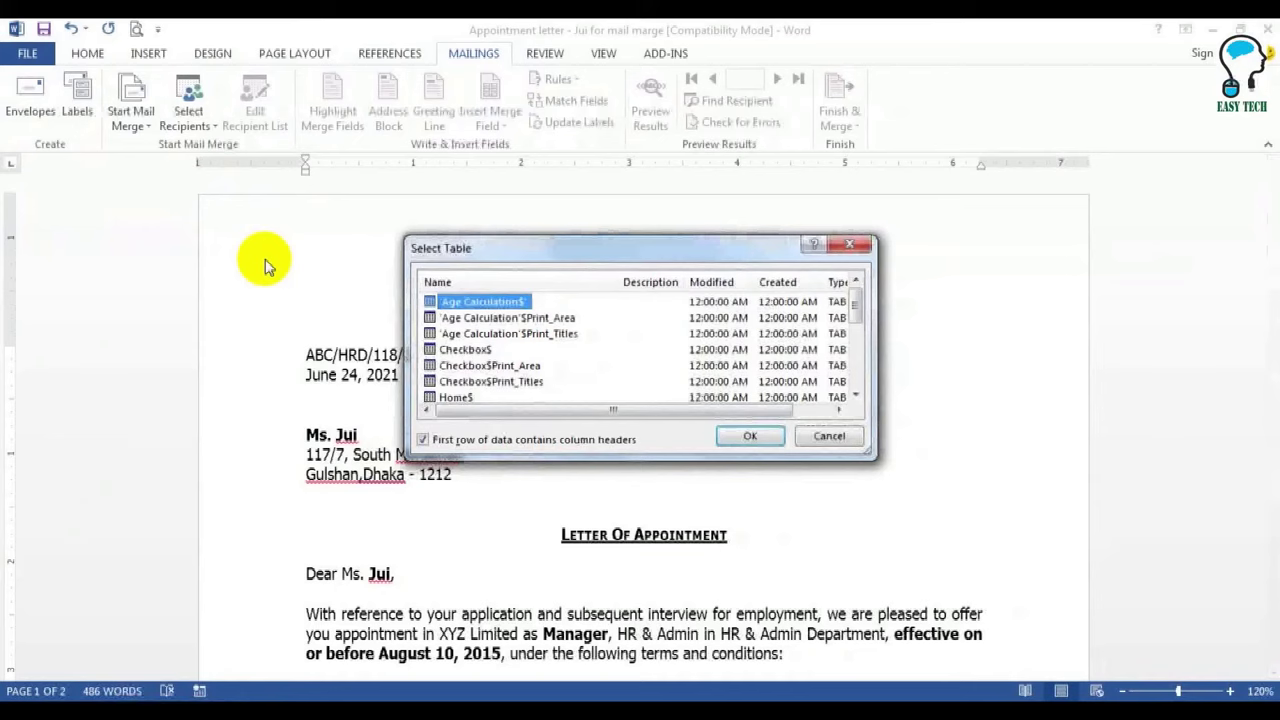
Choose the 'Mail marge$' sheet as the recipient table and confirm with OK
mouse_move(855, 315)
left_mouse_down()
mouse_move(851, 381)
mouse_move(849, 312)
left_mouse_up()
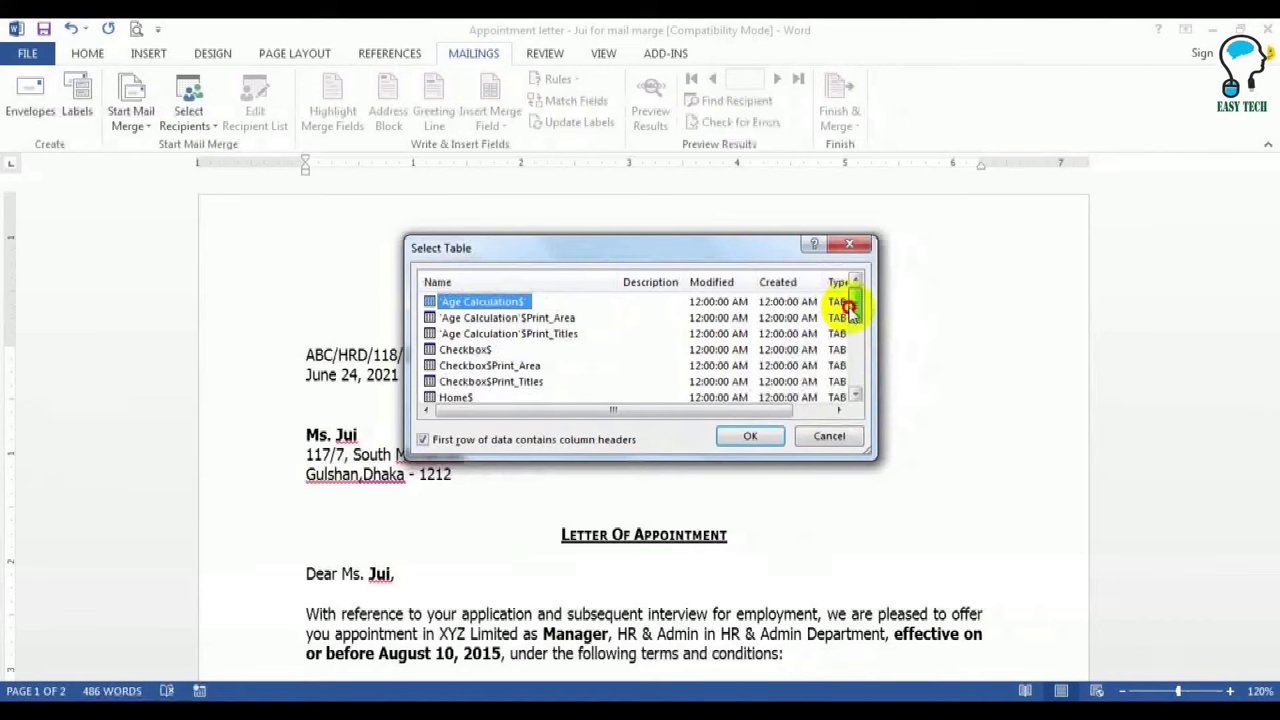
left_click(855, 397)
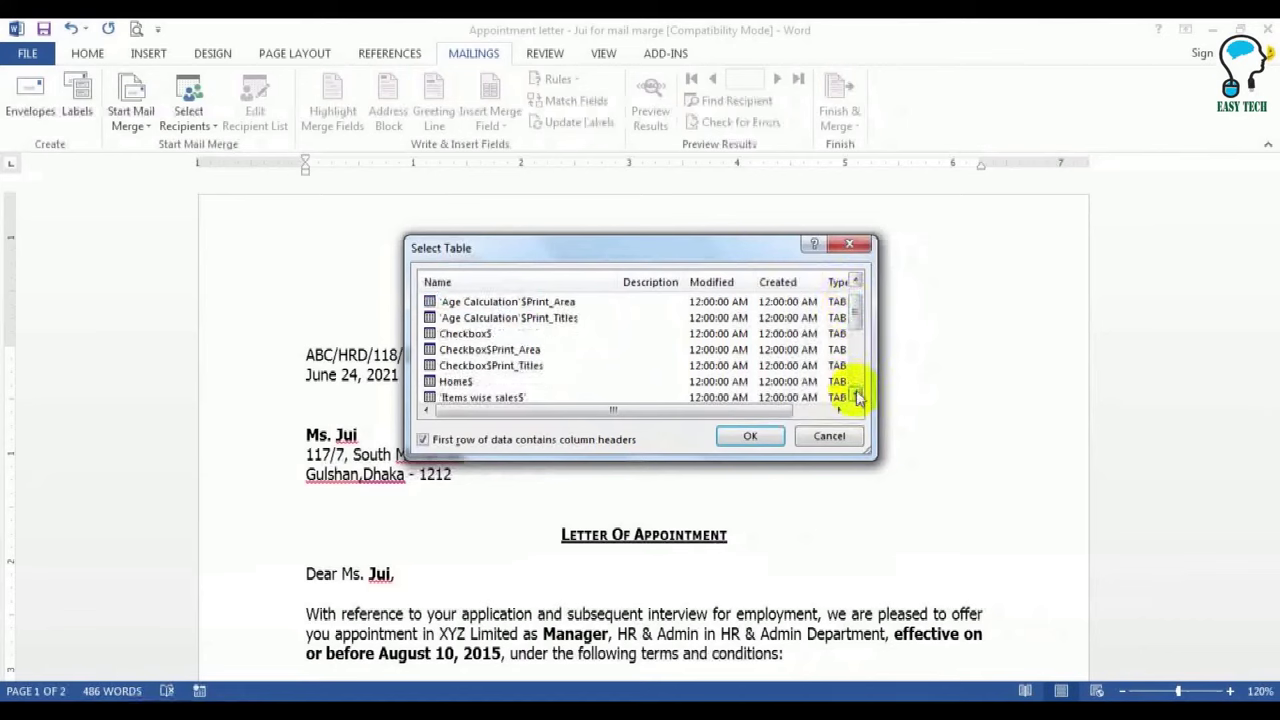
left_click(855, 397)
left_click(855, 397)
left_click(855, 397)
left_click(855, 397)
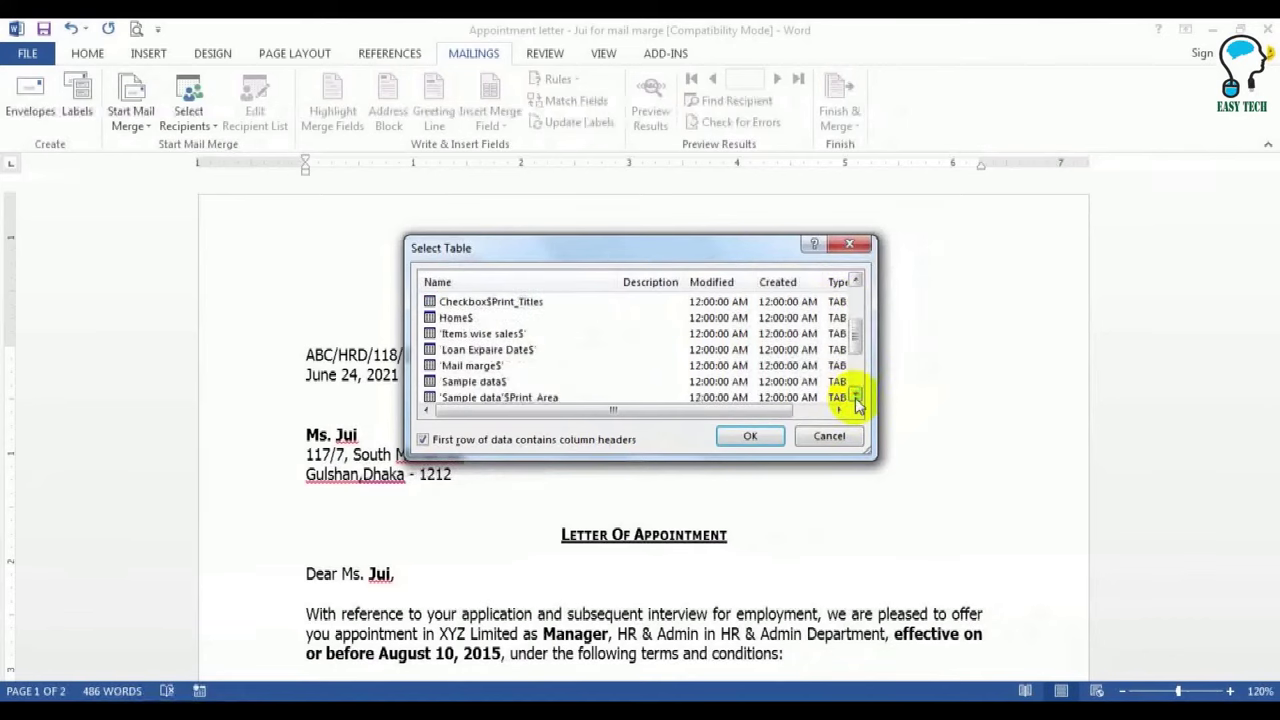
left_click(468, 366)
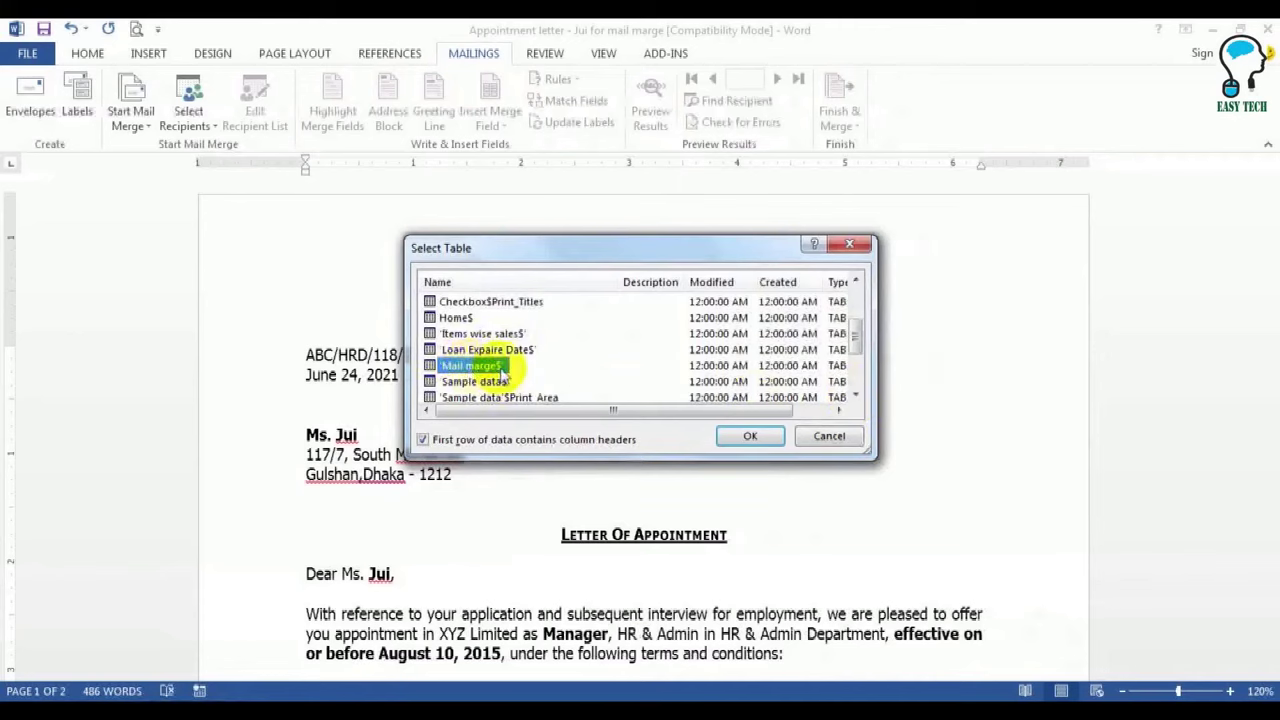
left_click(753, 439)
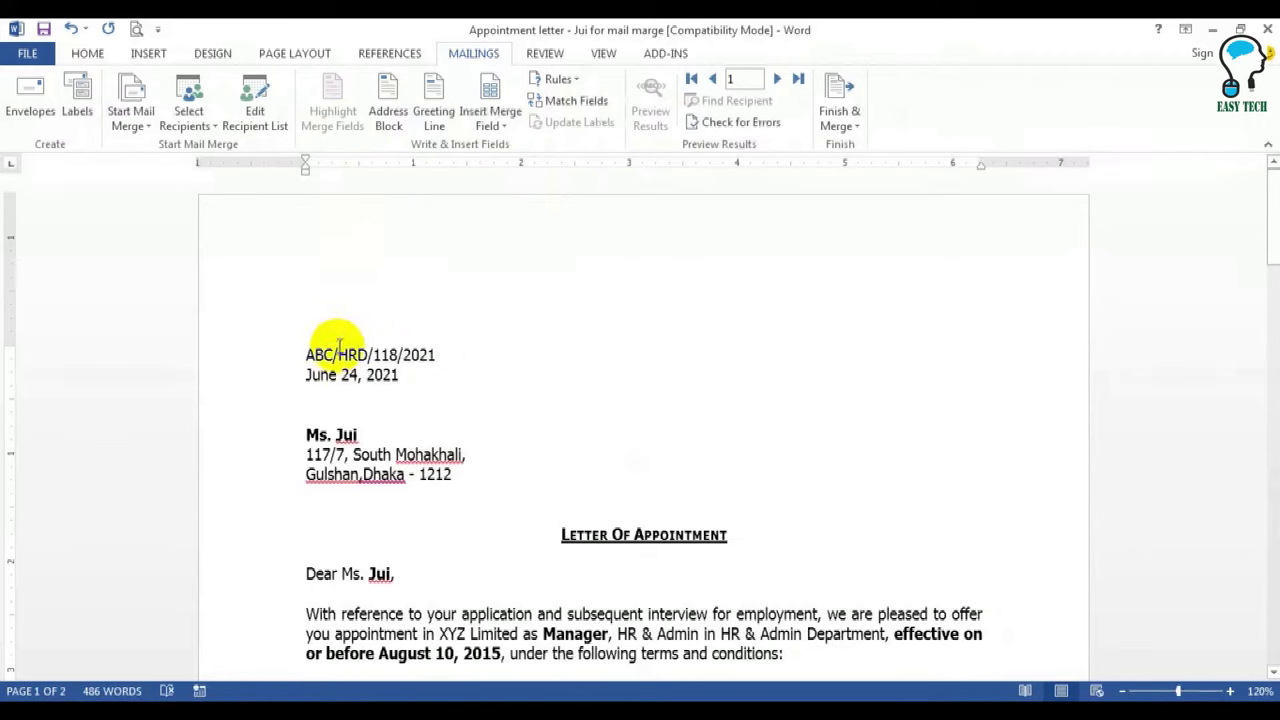
Replace ABC/HRD/118/2021 with the Refference_No merge field and move the date to its own line
left_click(310, 354)
left_click_drag(310, 354, 438, 352)
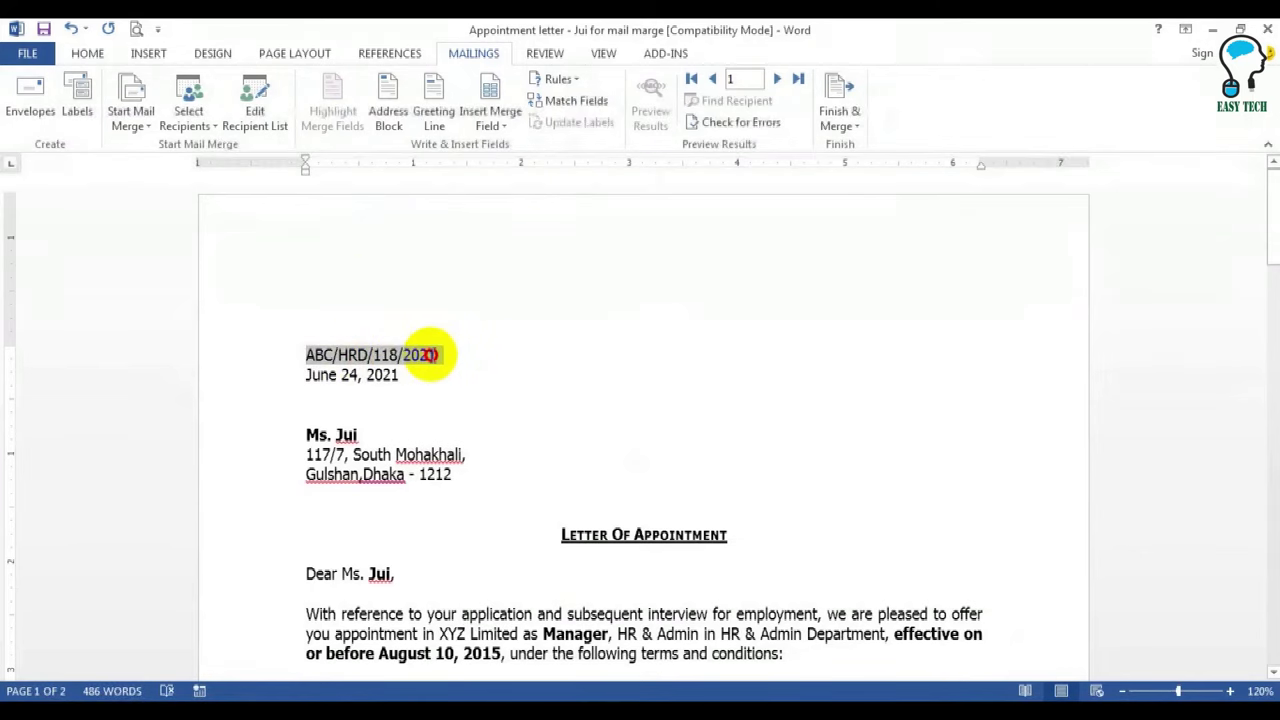
left_click(487, 122)
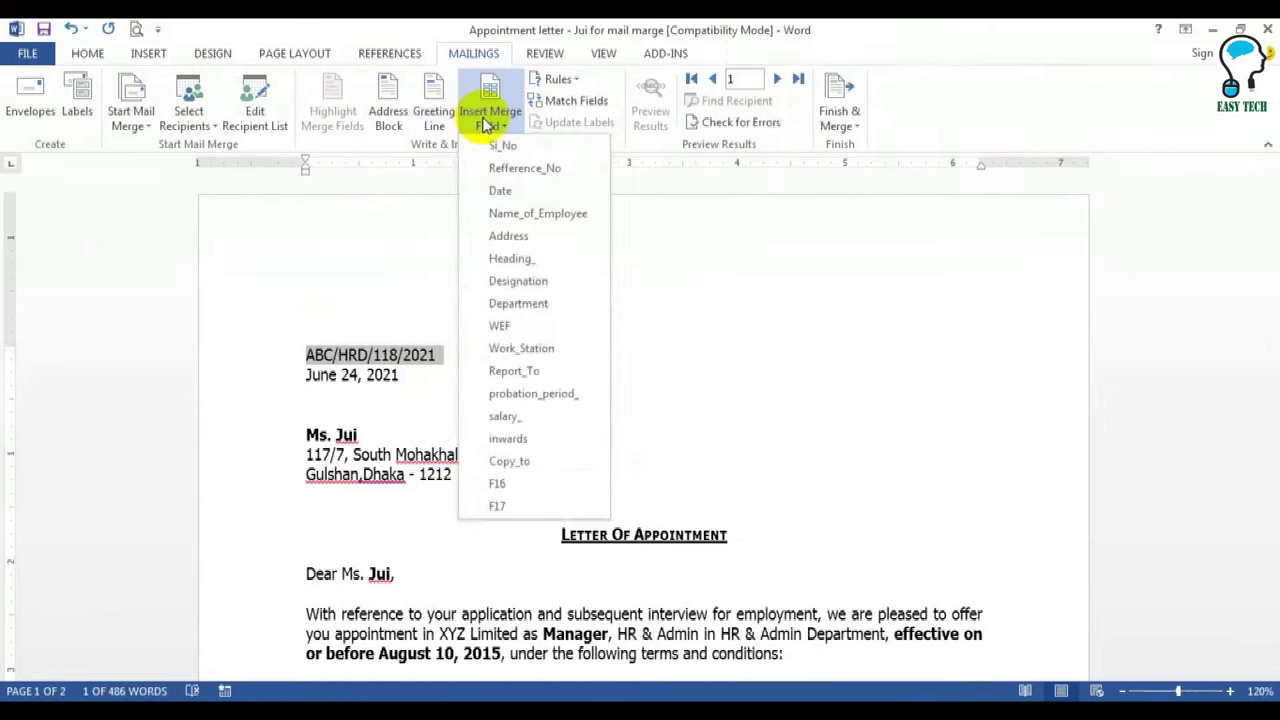
left_click(530, 170)
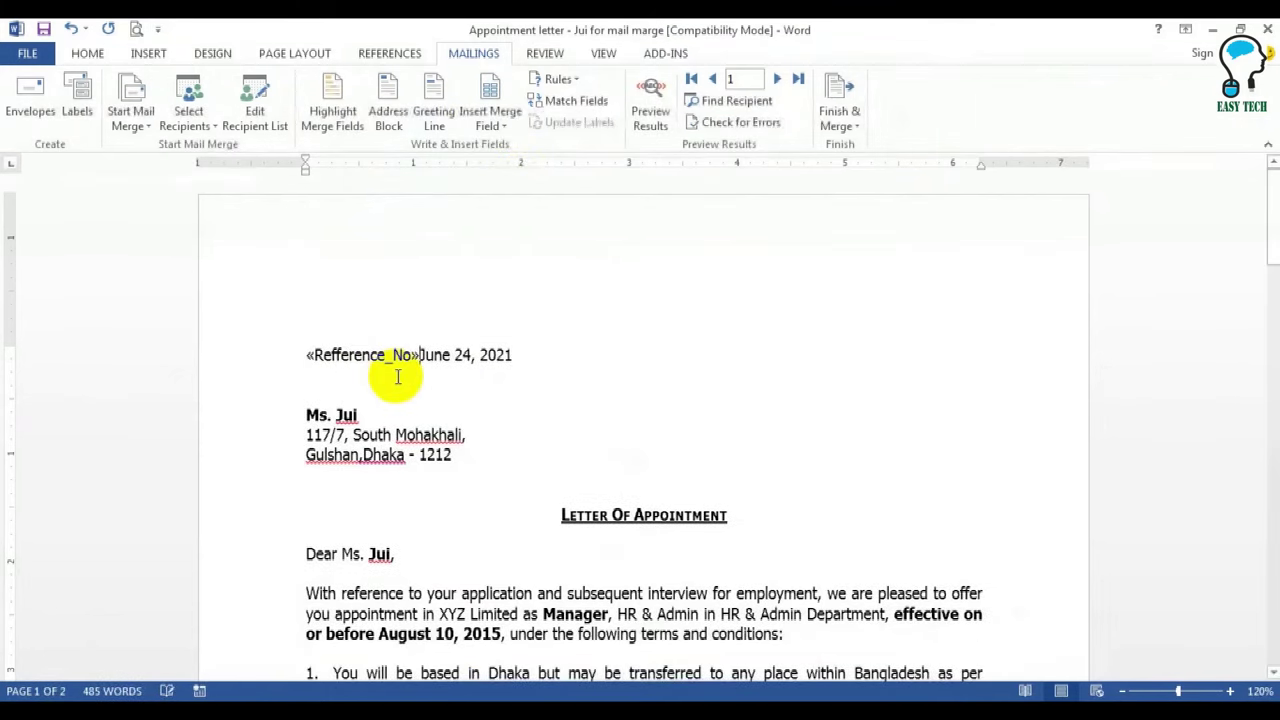
key("Return")
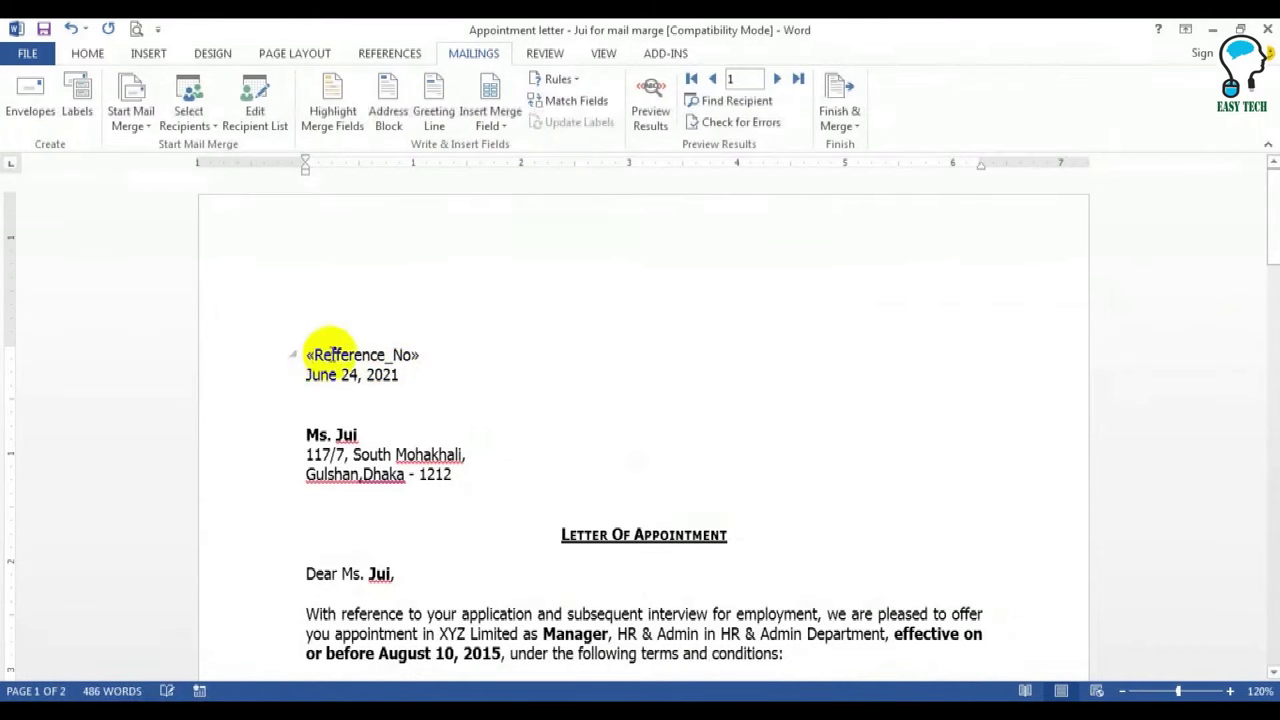
Replace June 24, 2021 with the Date merge field, then select the recipient's name line
key("alt+Tab")
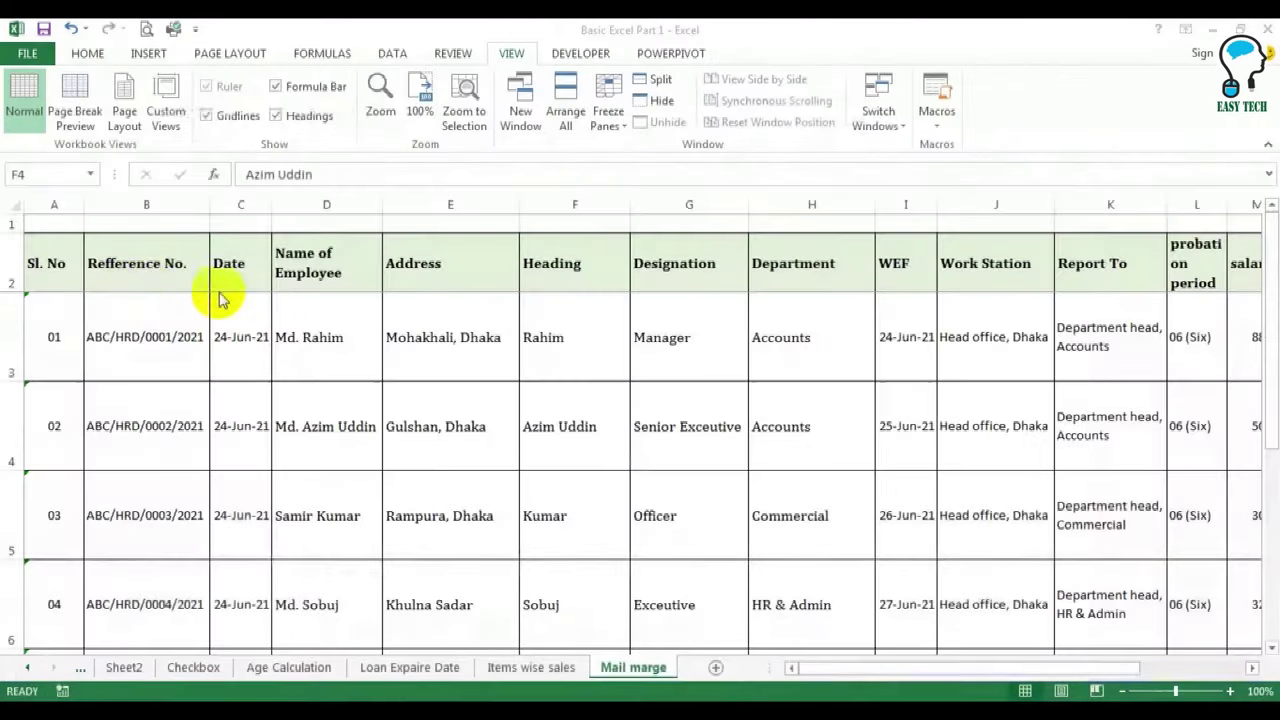
left_click(168, 265)
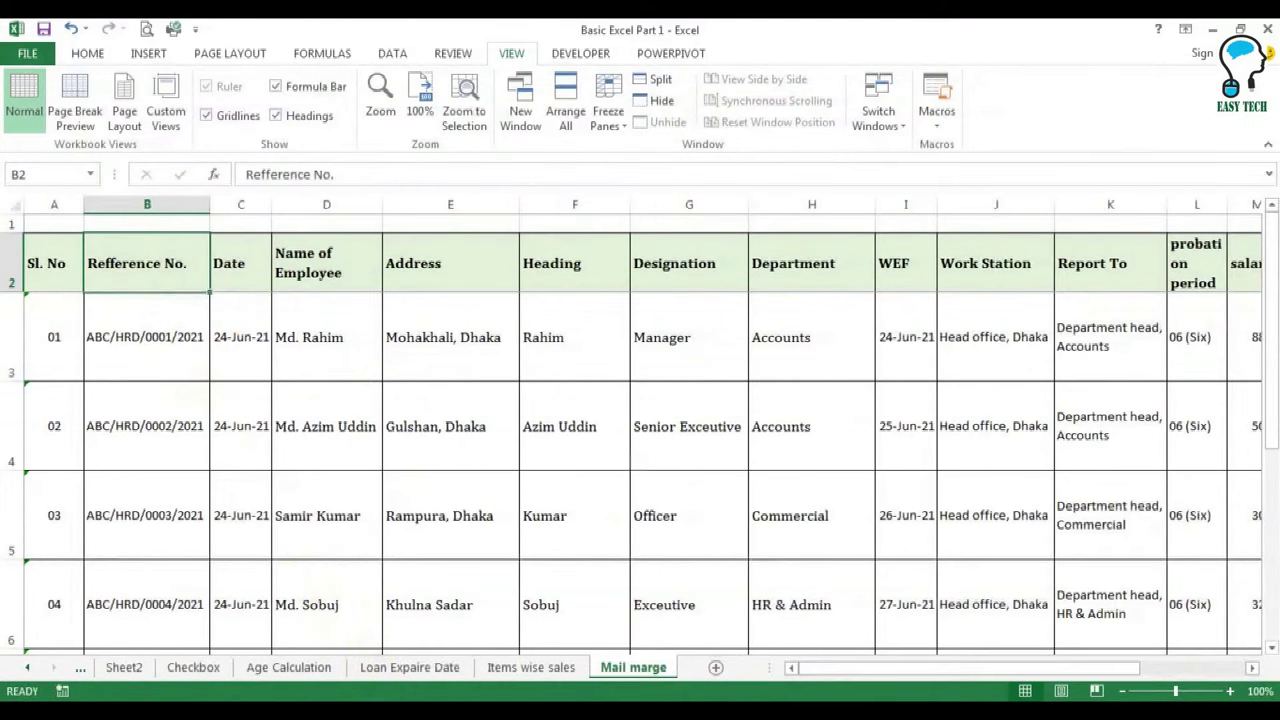
key("alt+Tab")
left_click_drag(402, 375, 307, 375)
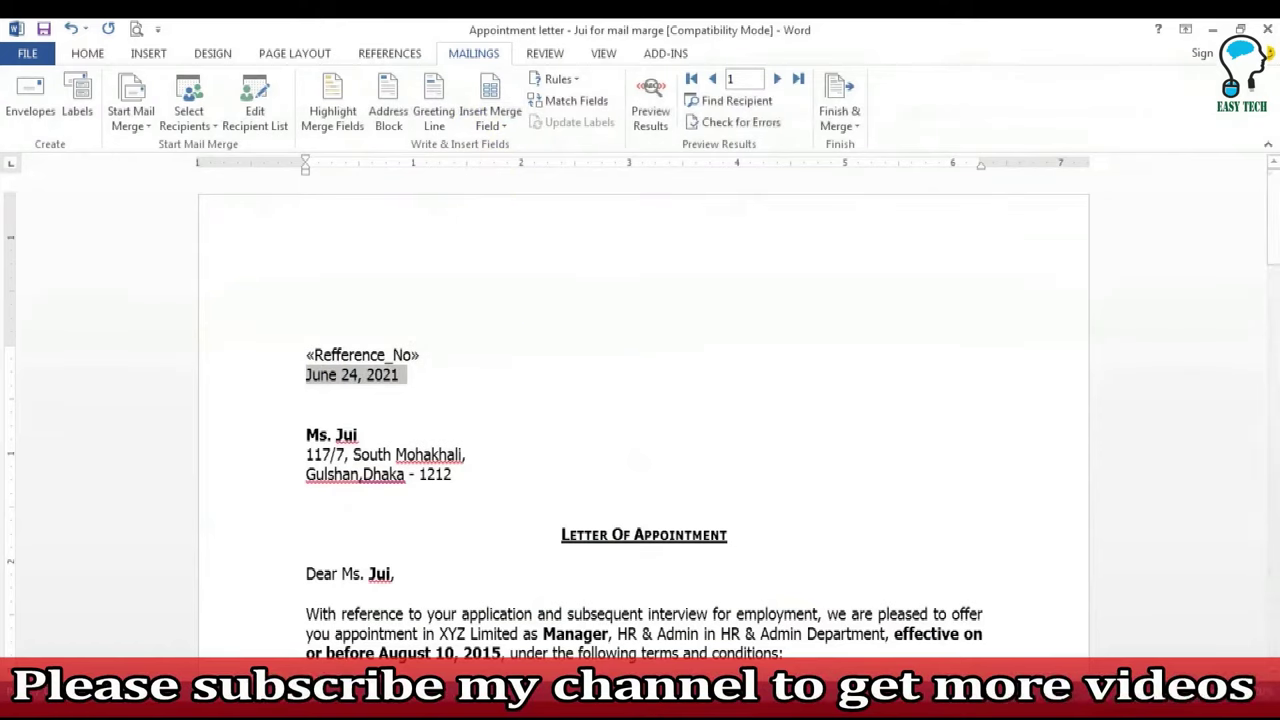
key("alt+Tab")
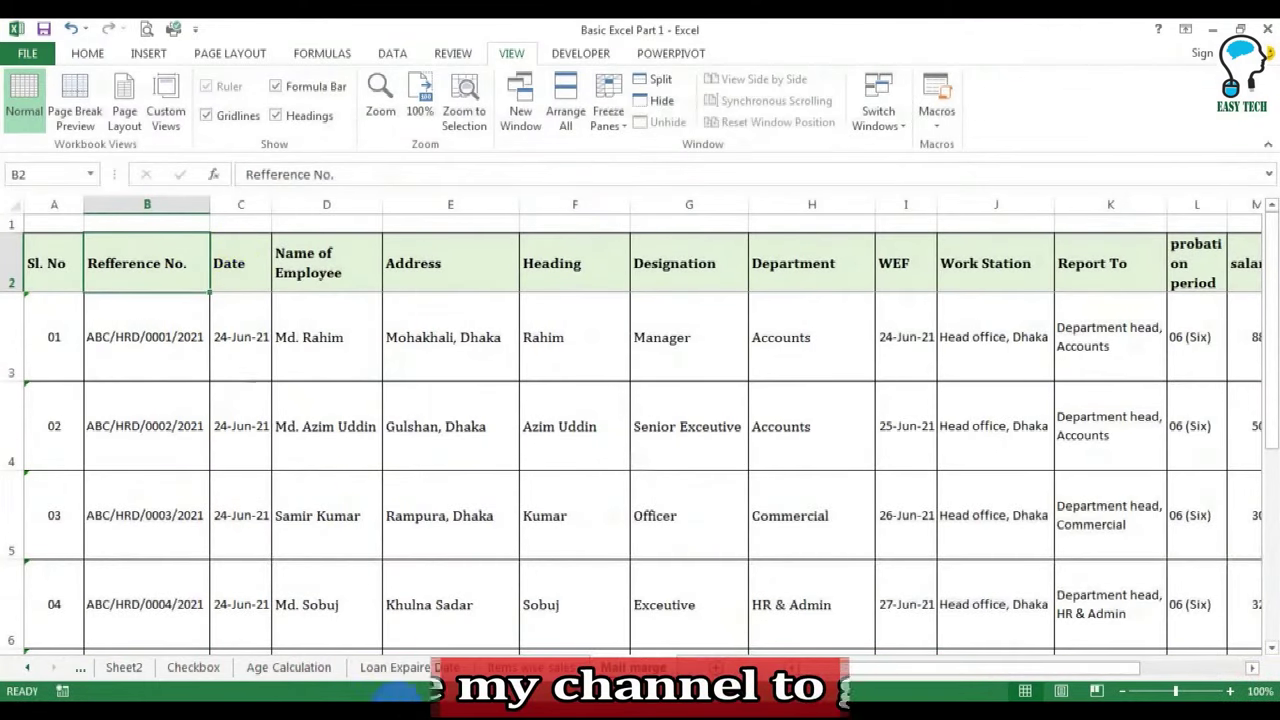
key("alt+Tab")
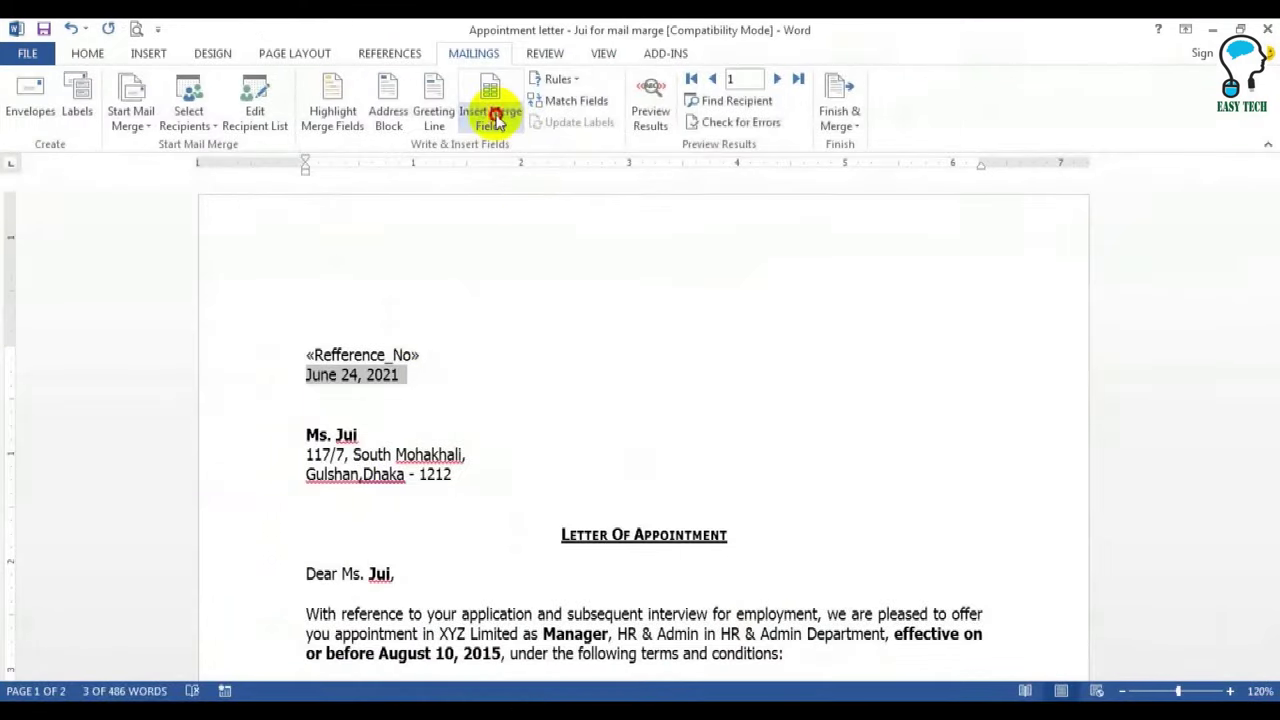
left_click(495, 118)
left_click(503, 189)
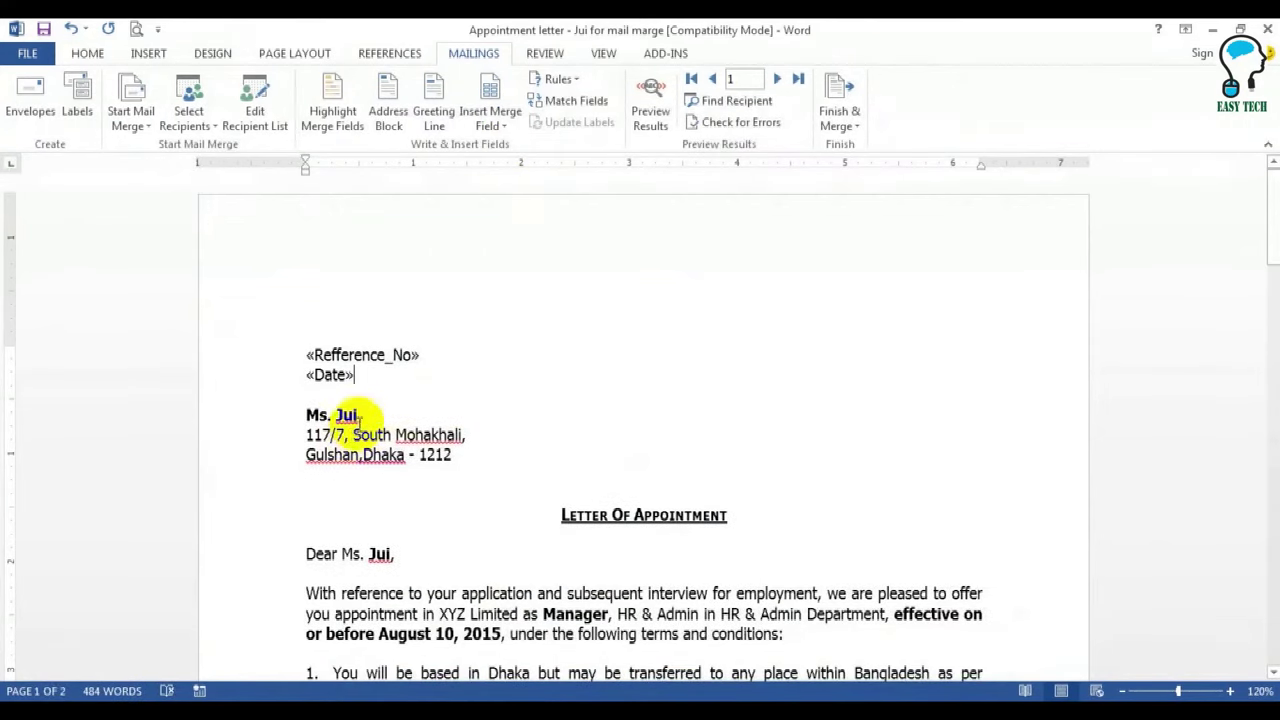
left_click_drag(362, 418, 310, 410)
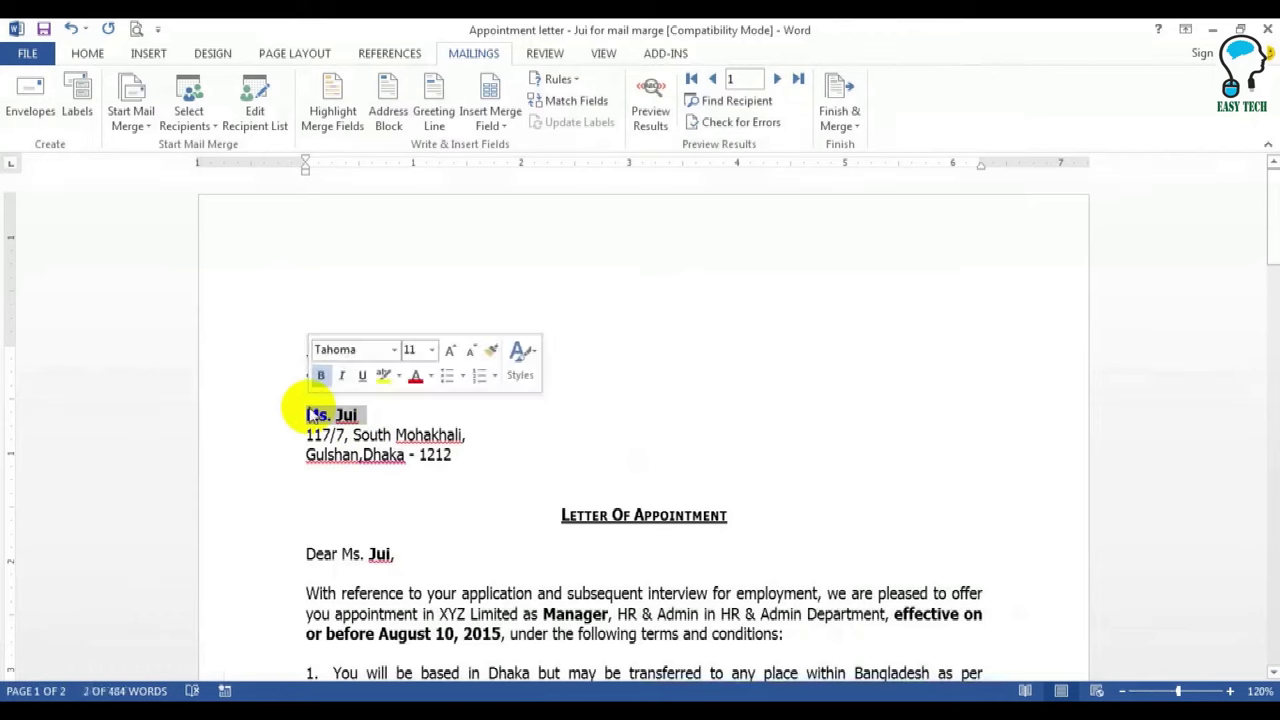
left_click(491, 126)
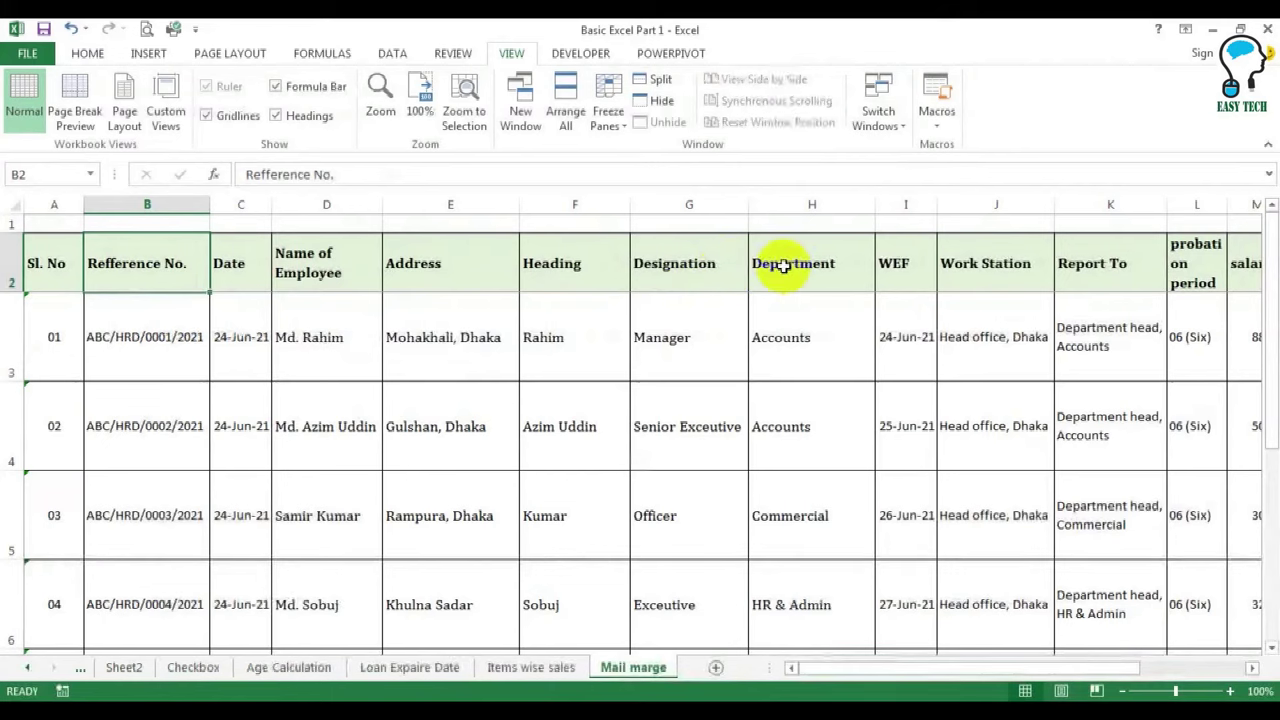
left_click(890, 266)
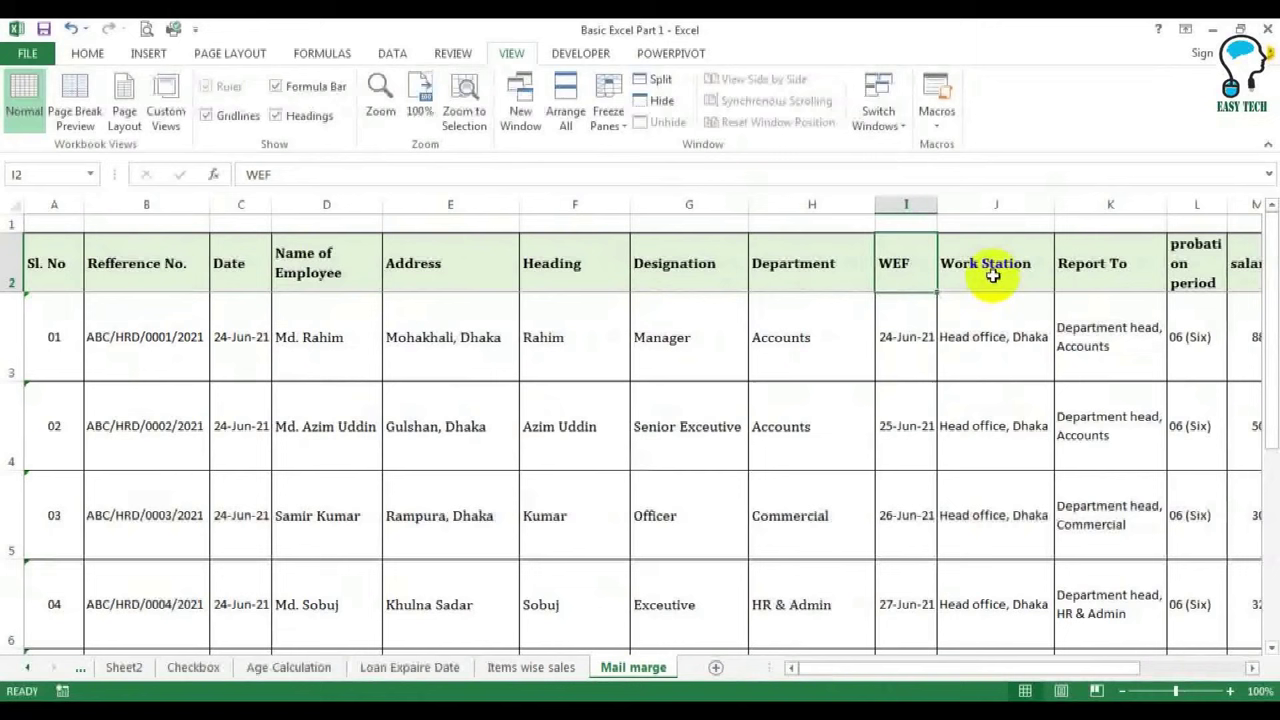
left_click(1103, 273)
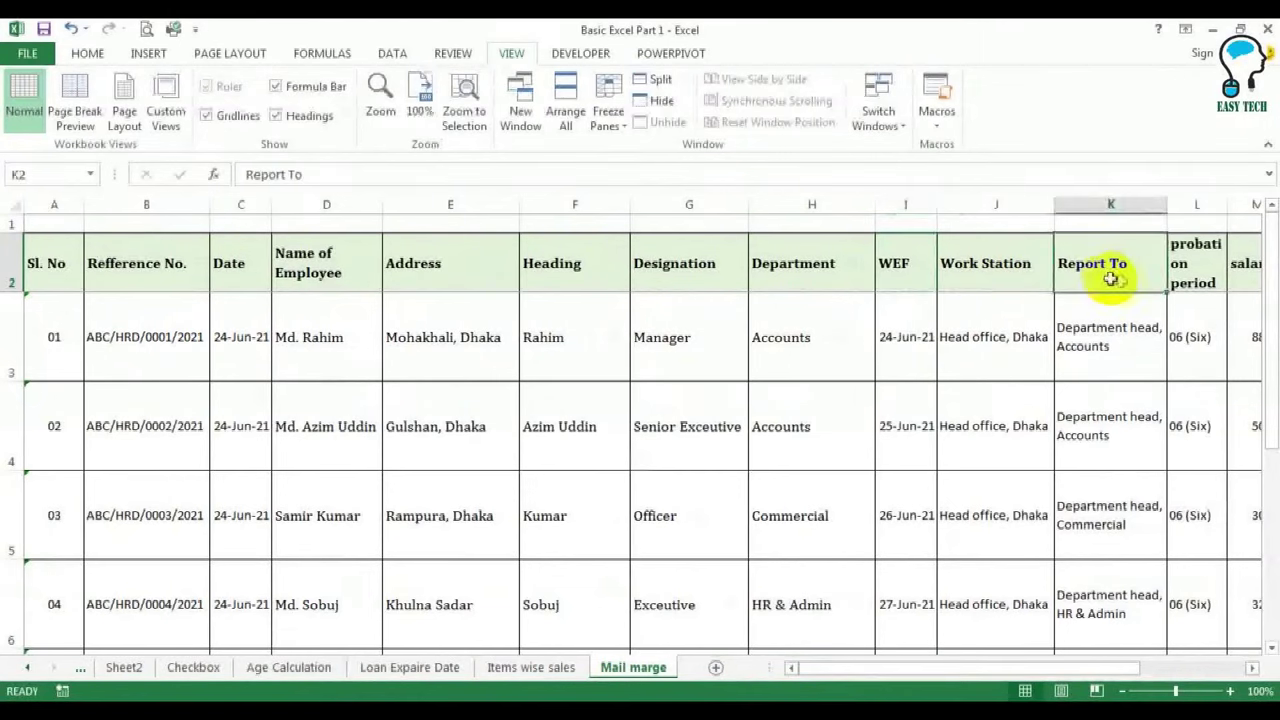
left_click(1212, 270)
left_click_drag(876, 668, 950, 668)
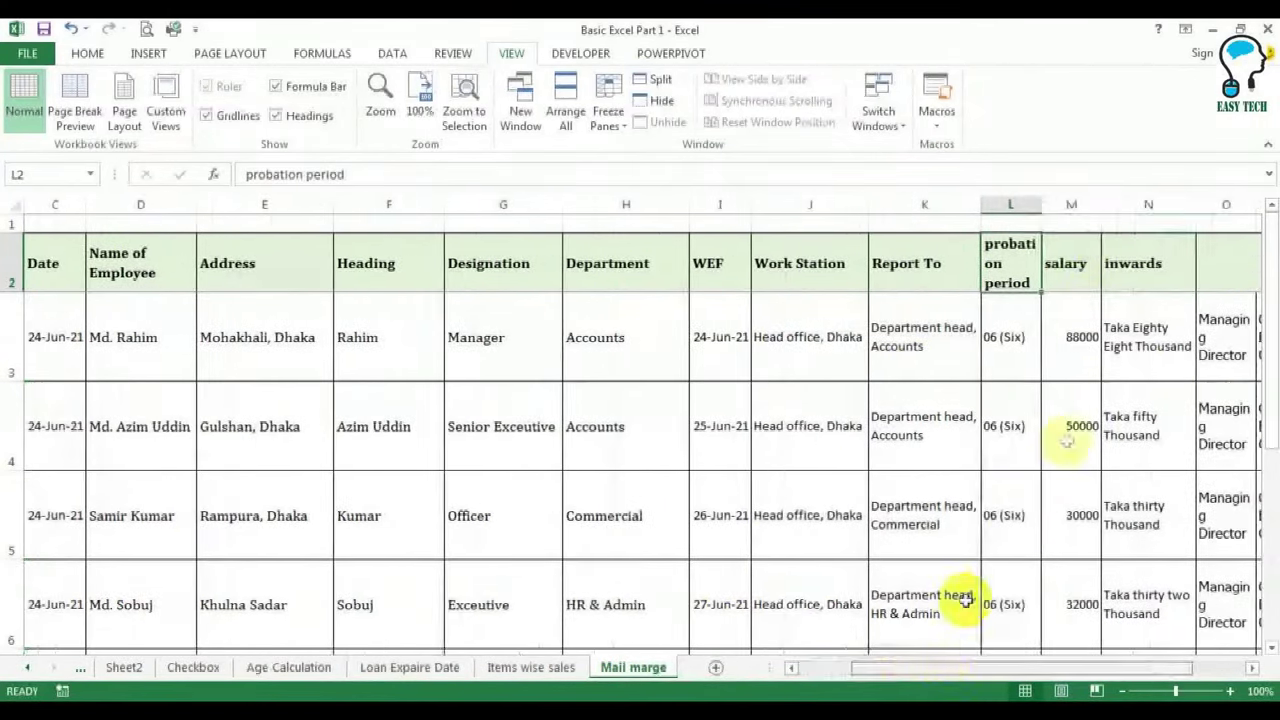
left_click(1072, 268)
left_click(1064, 340)
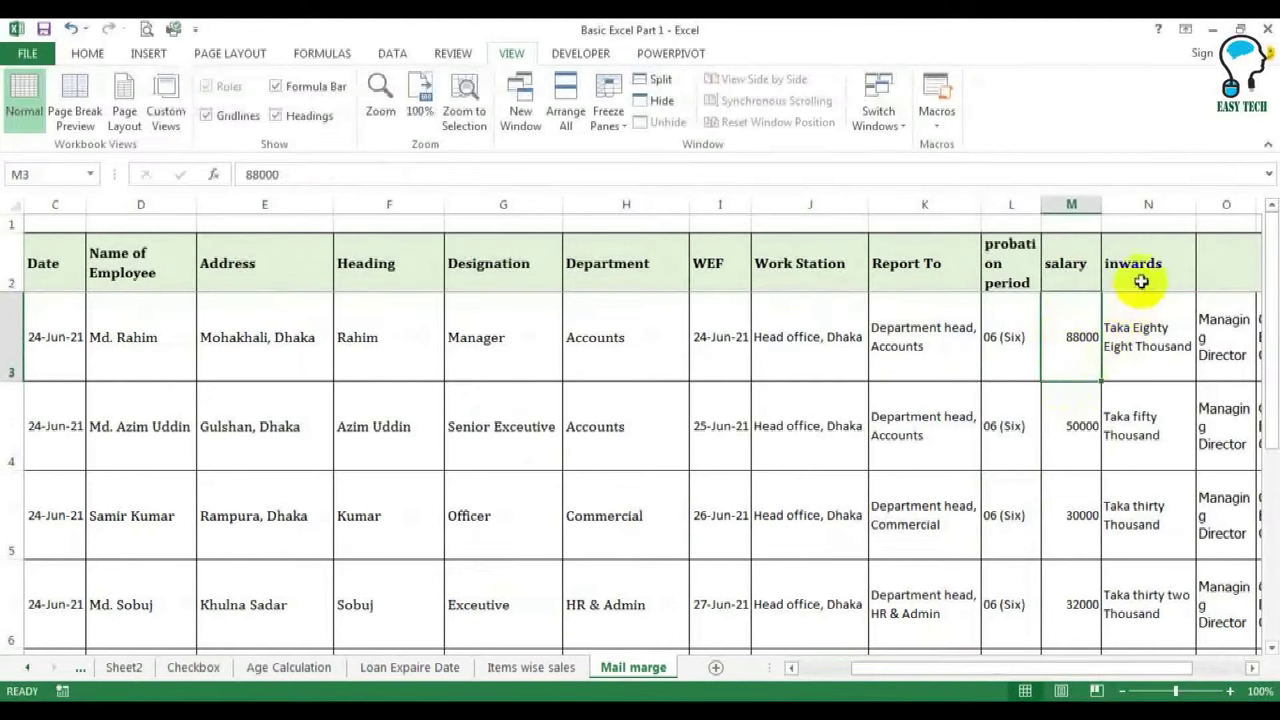
left_click(1127, 348)
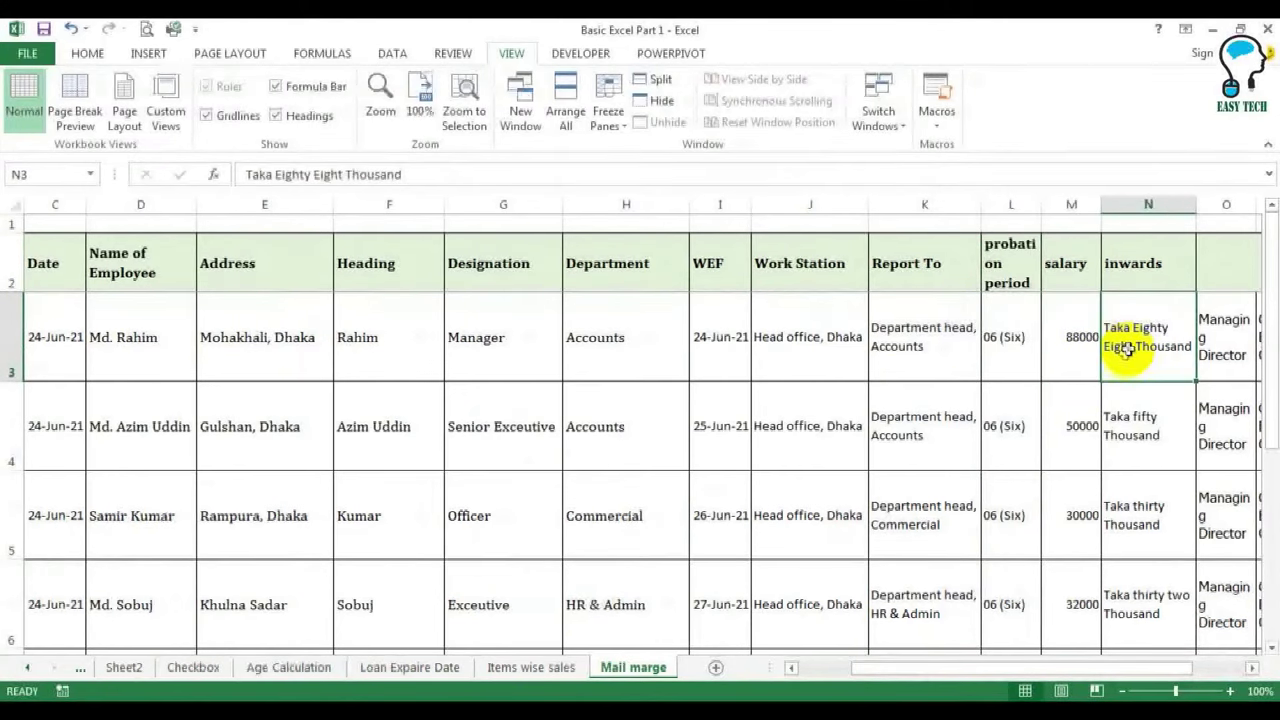
left_click_drag(951, 668, 1049, 668)
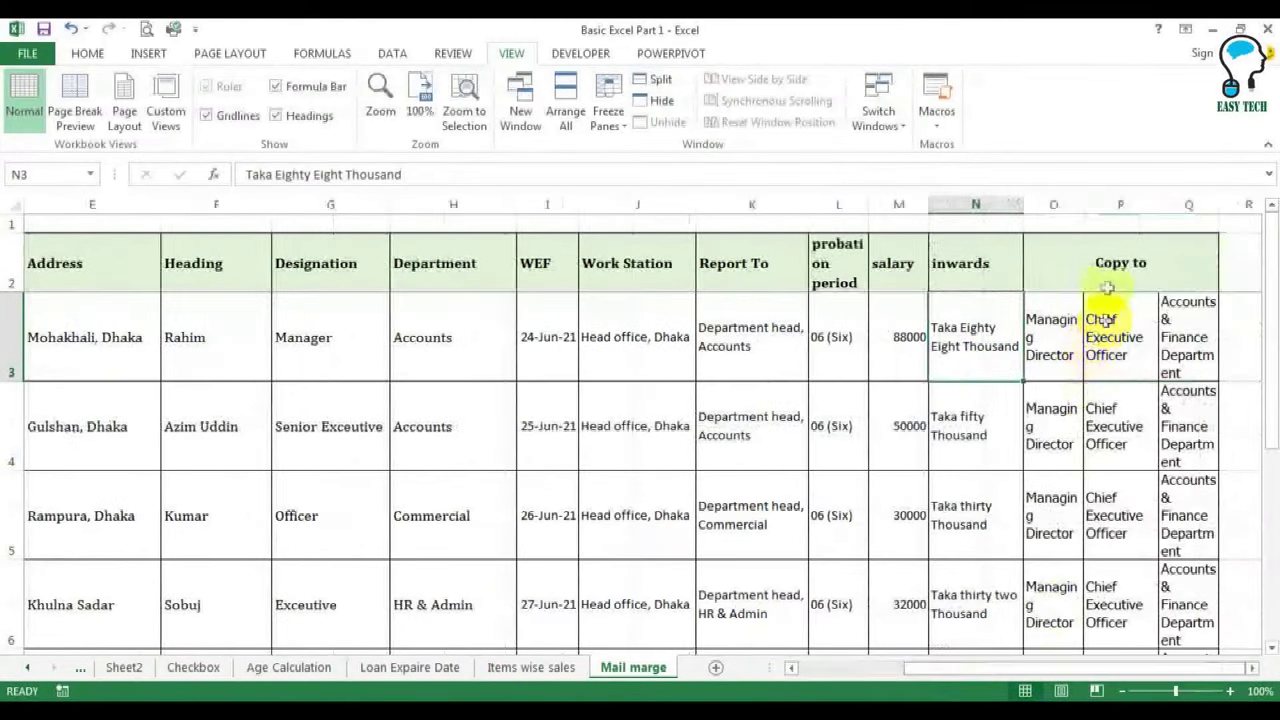
left_click_drag(1049, 351, 1178, 355)
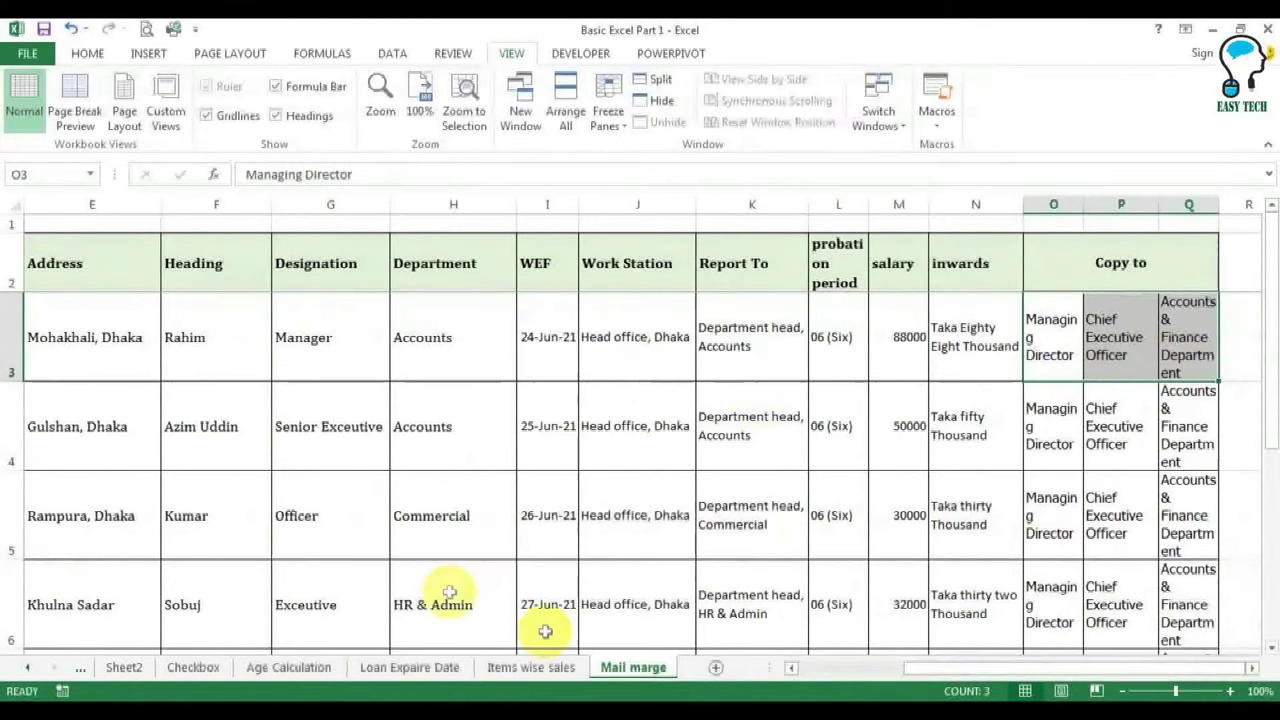
left_click_drag(871, 663, 490, 697)
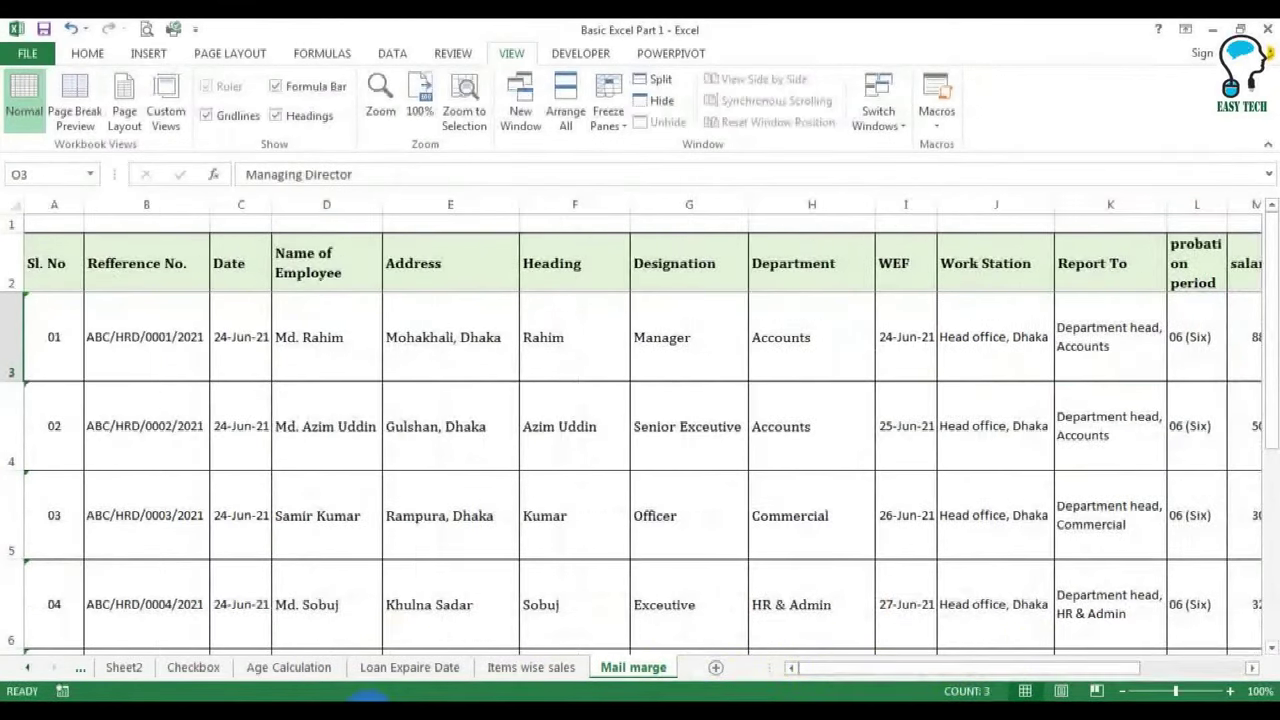
left_click(370, 702)
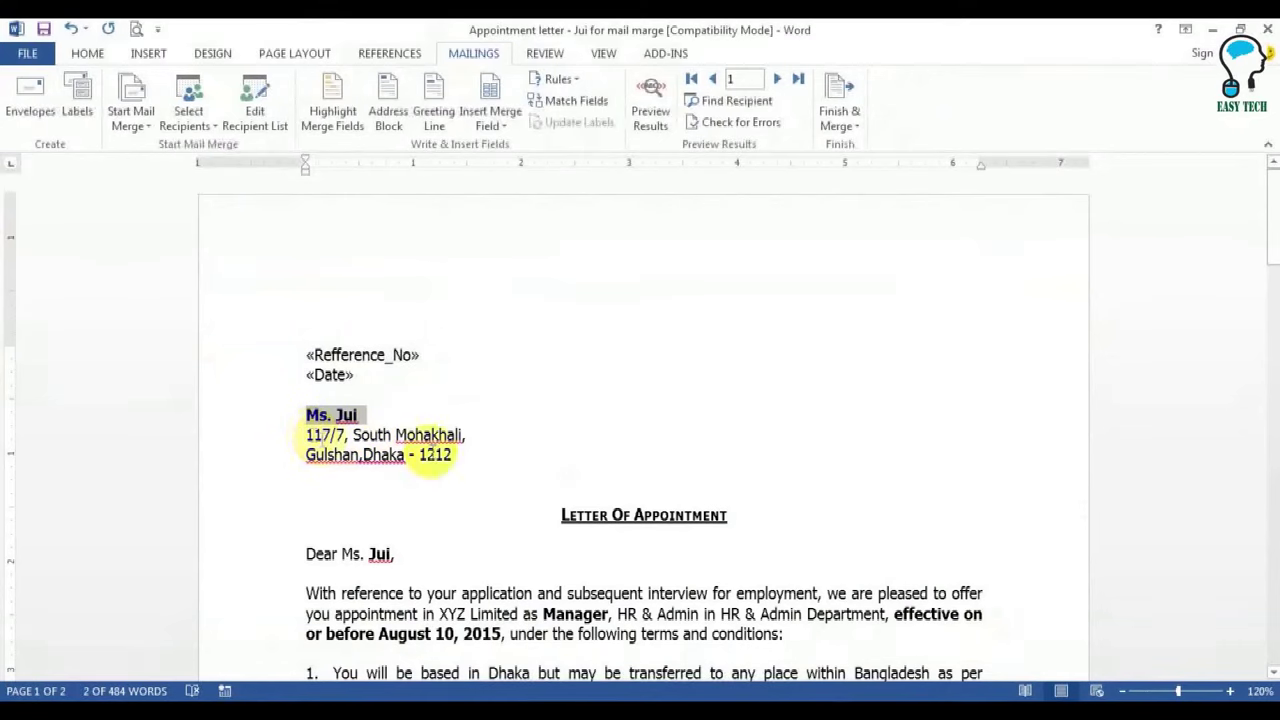
Replace the two address lines with the «Address» merge field
left_click(302, 438)
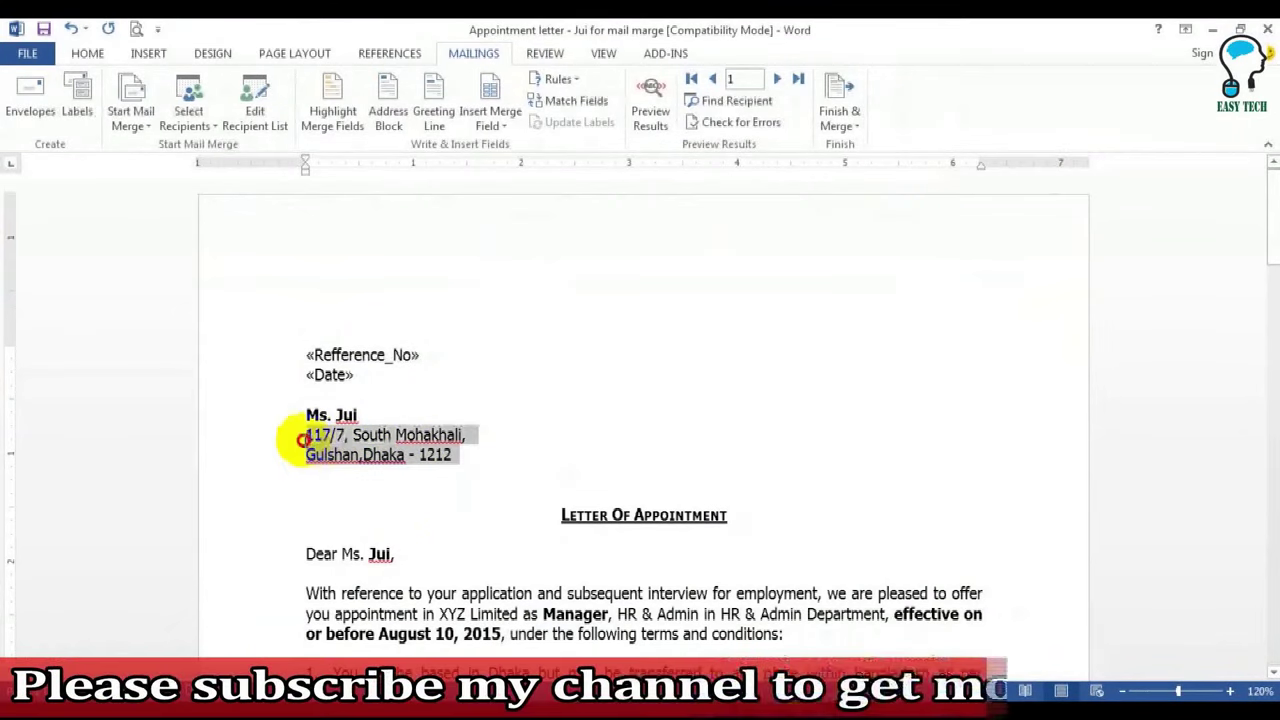
left_click(505, 125)
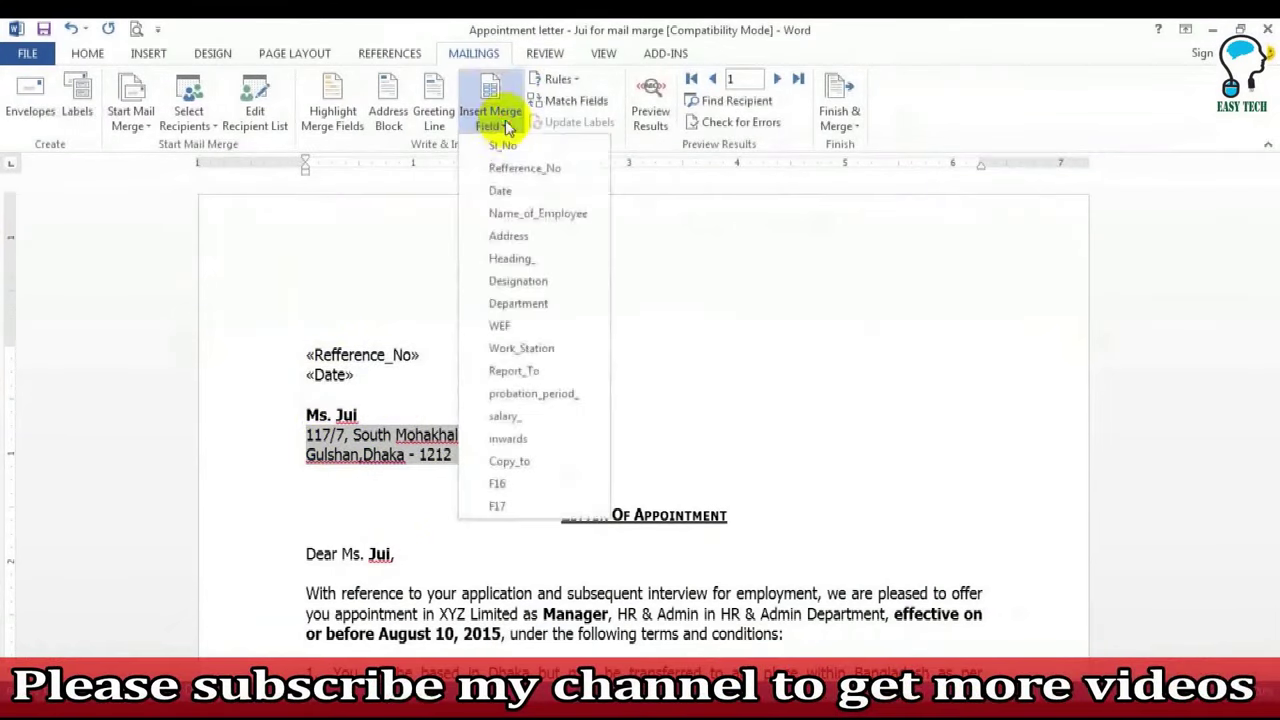
left_click(505, 237)
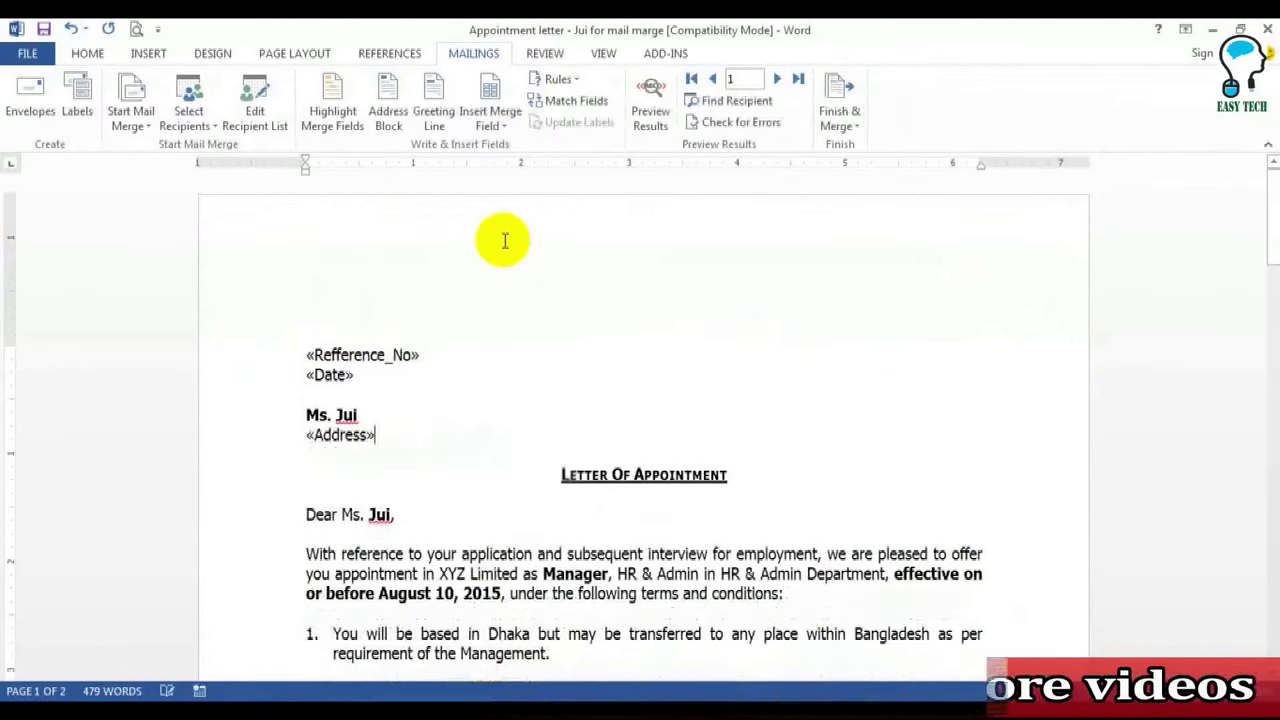
scroll(450, 423, "down", 2)
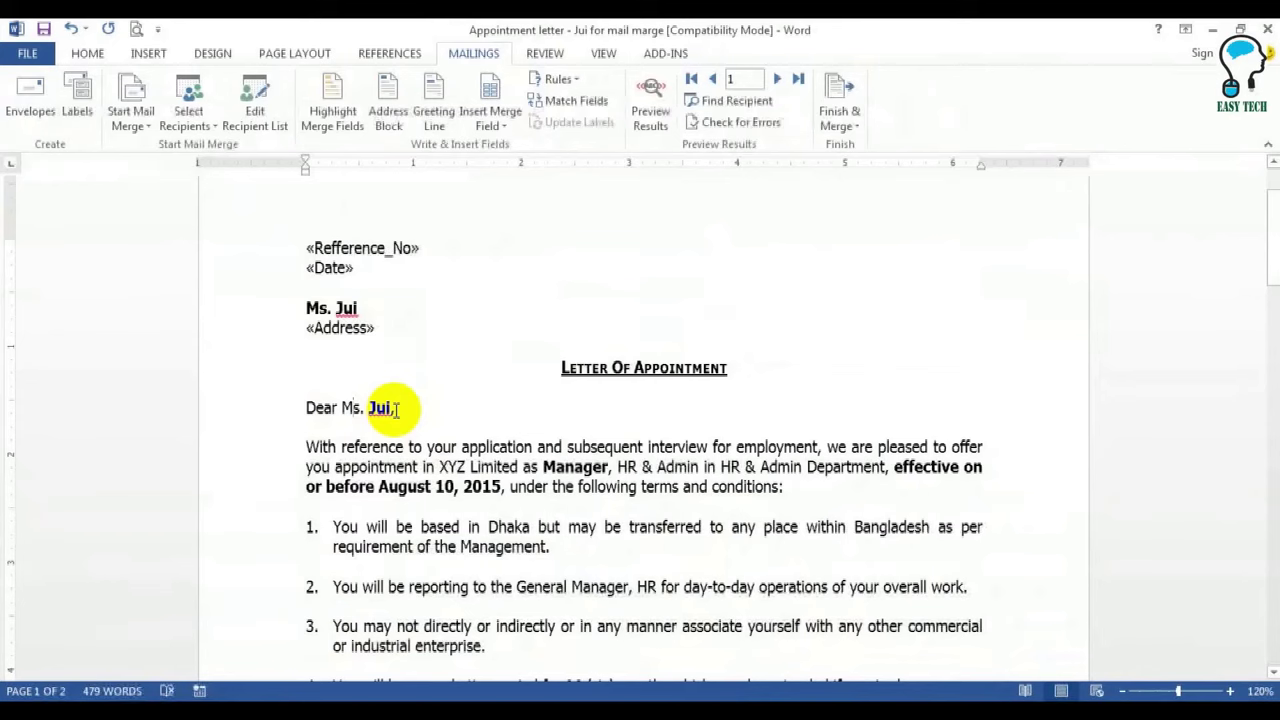
Change Ms to Mr and replace Jui with the «Heading_» field in the salutation
type("r")
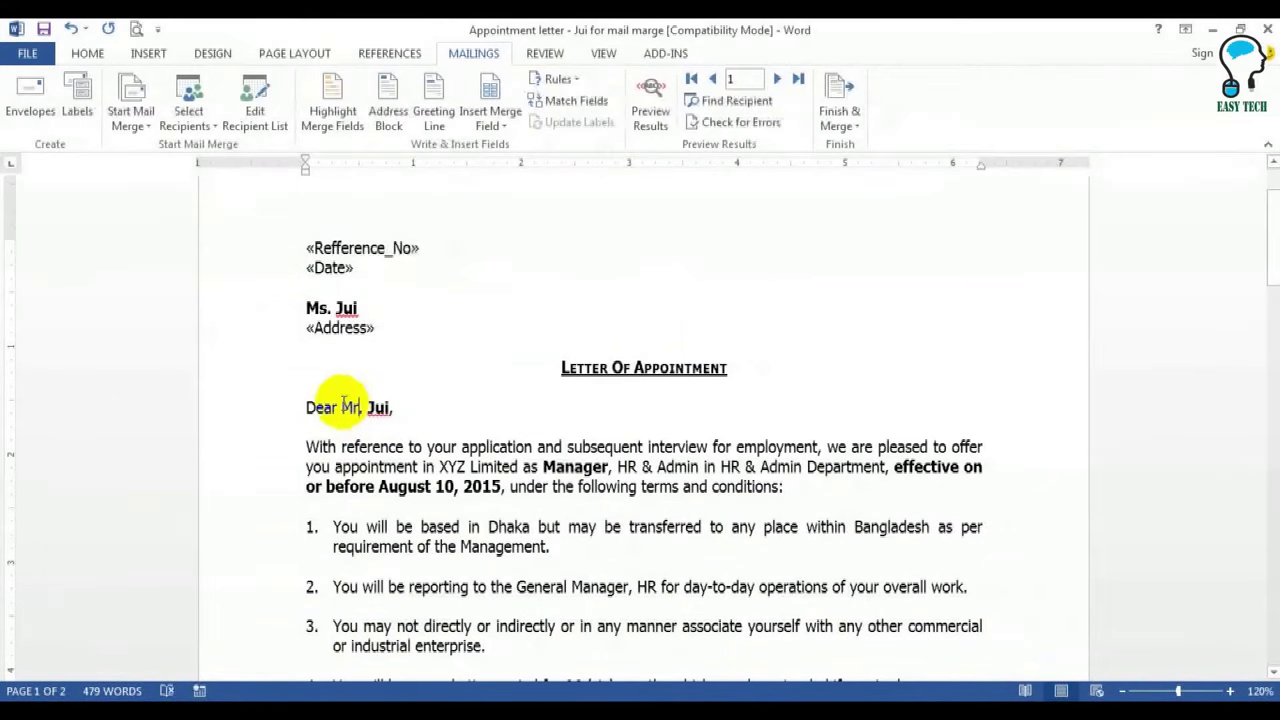
double_click(378, 408)
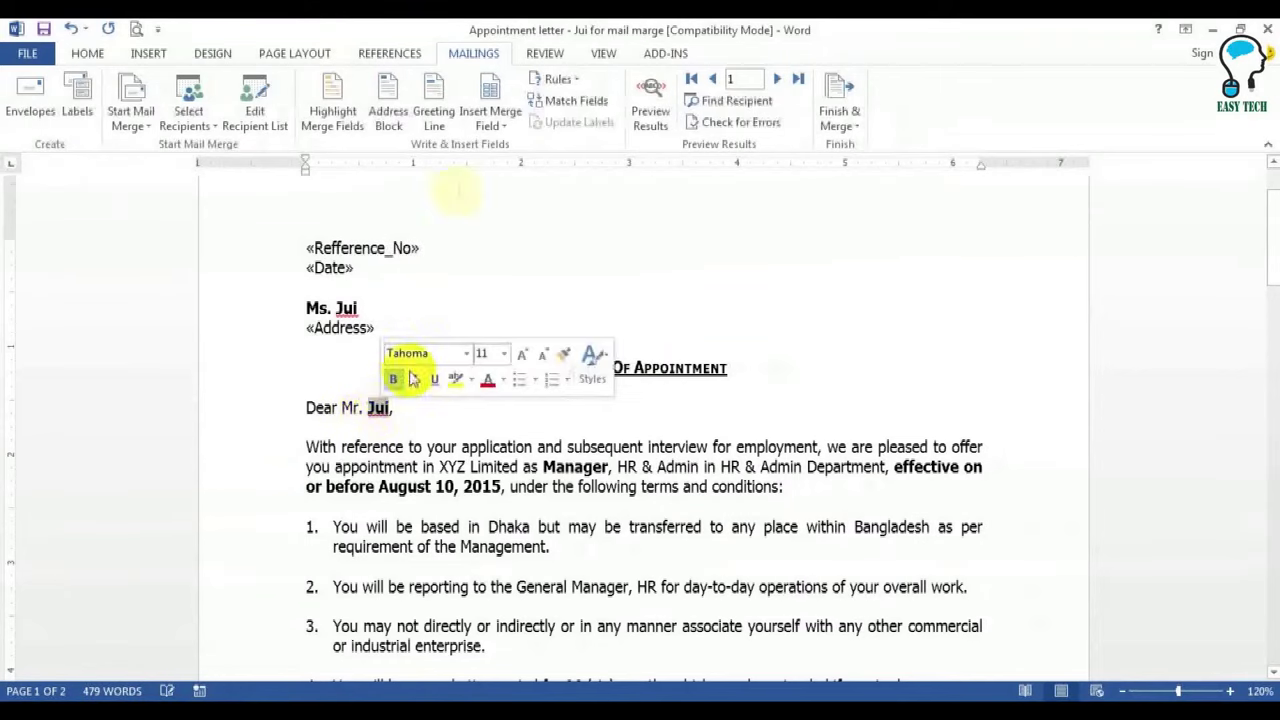
left_click(493, 116)
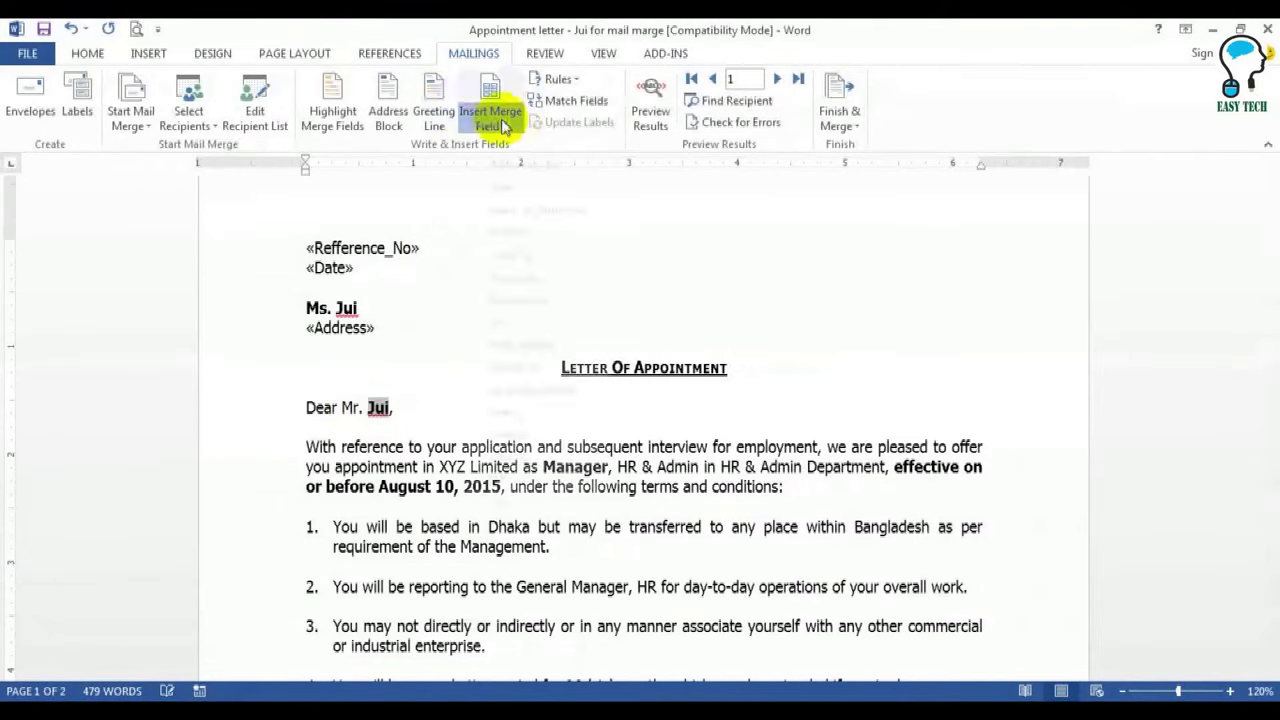
left_click(524, 262)
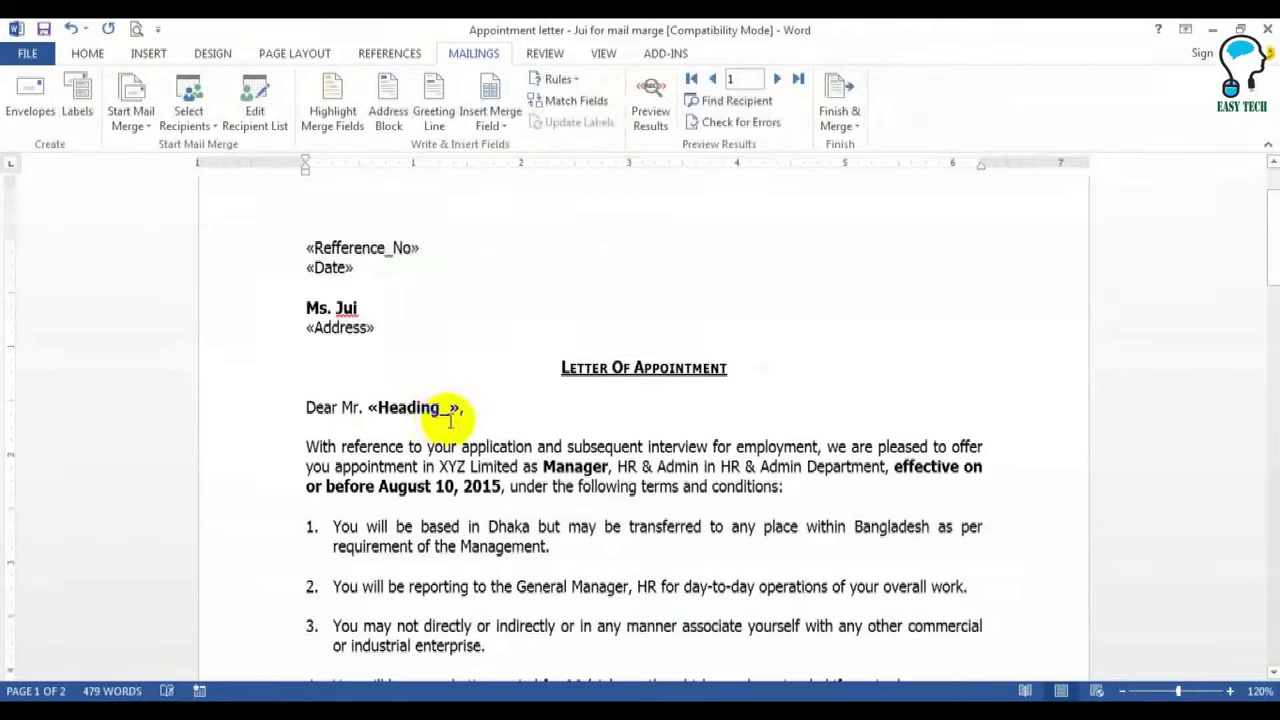
scroll(740, 372, "down", 2)
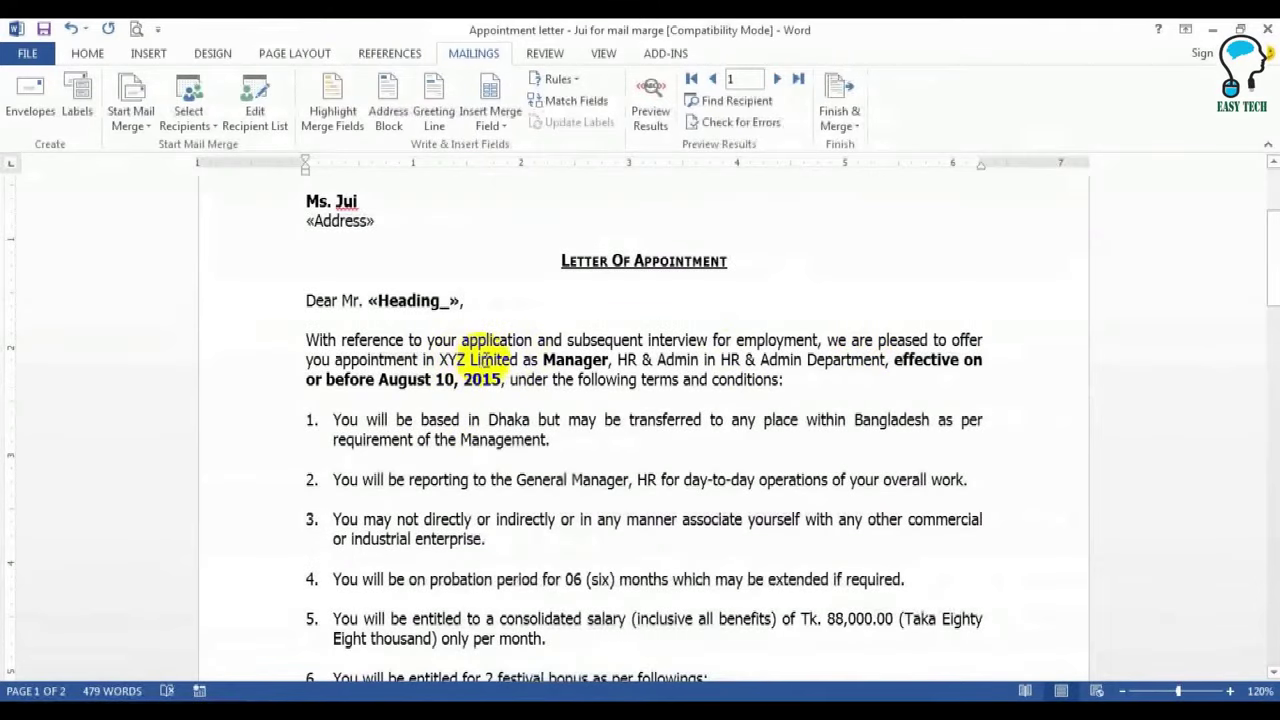
left_click_drag(541, 358, 592, 360)
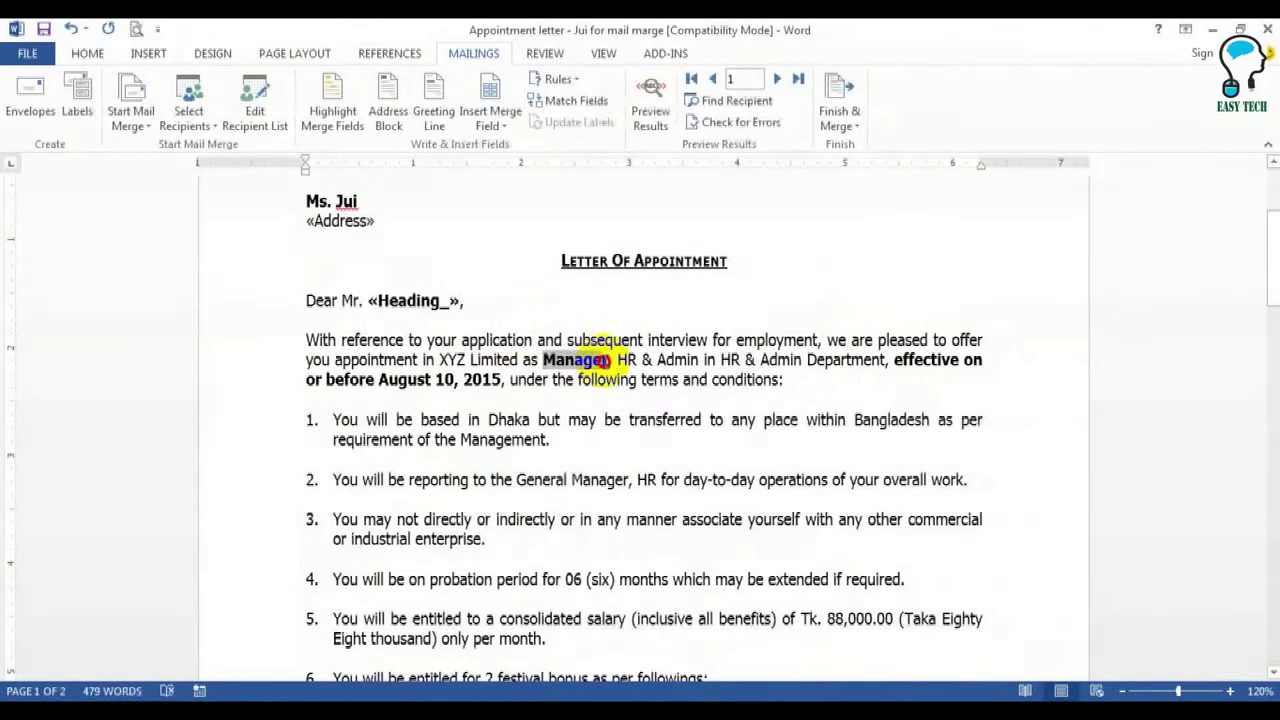
Replace Manager, HR & Admin Department and August 10, 2015 with «Designation», «Department» and «WEF»
left_click(490, 126)
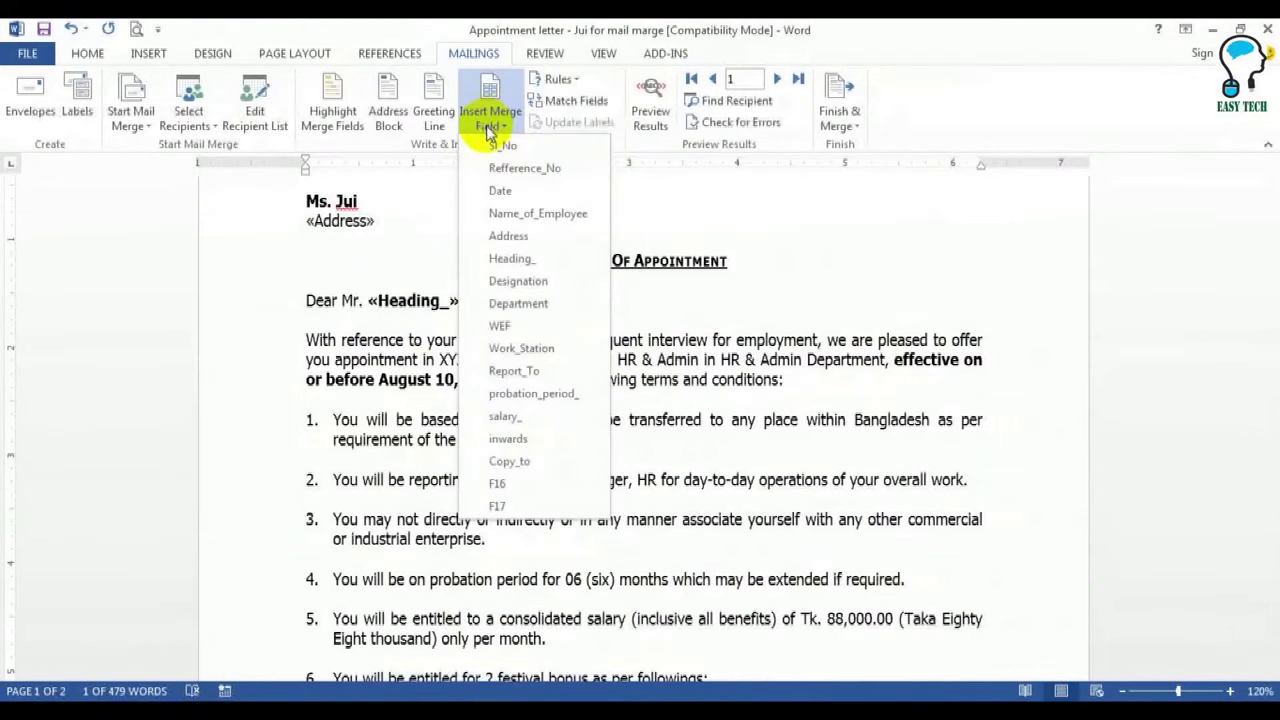
left_click(524, 280)
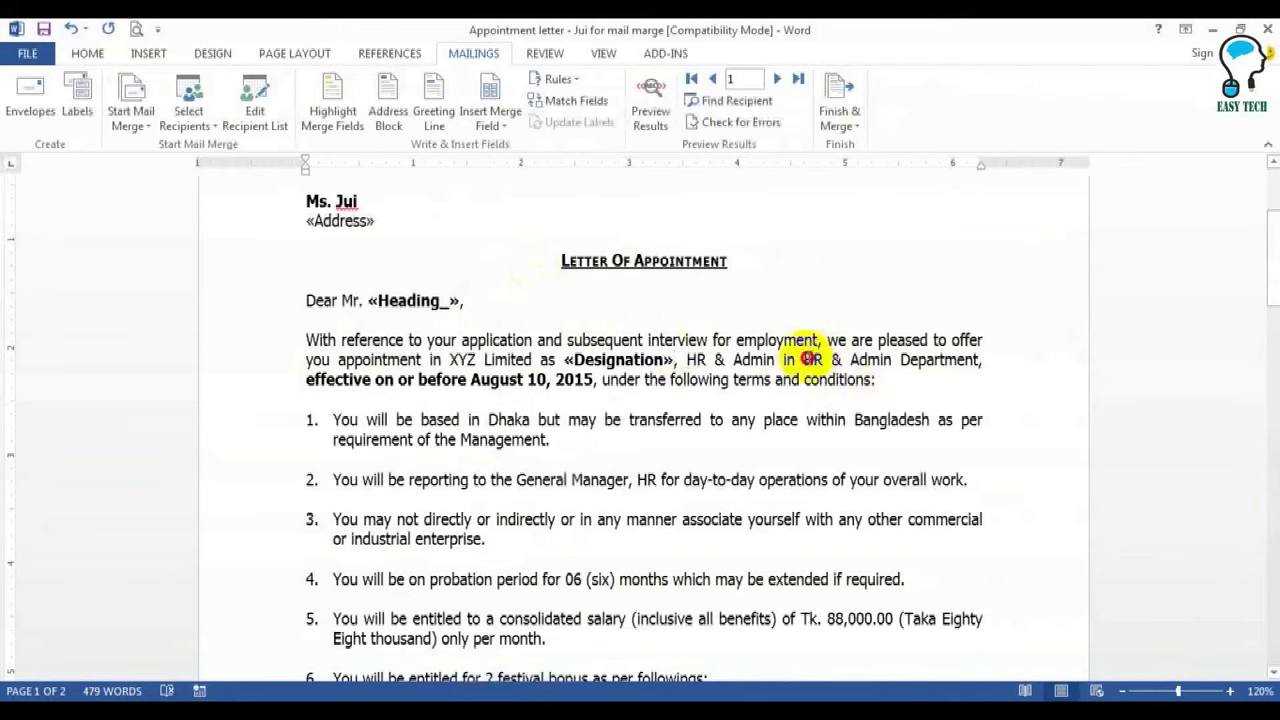
left_click_drag(805, 360, 978, 360)
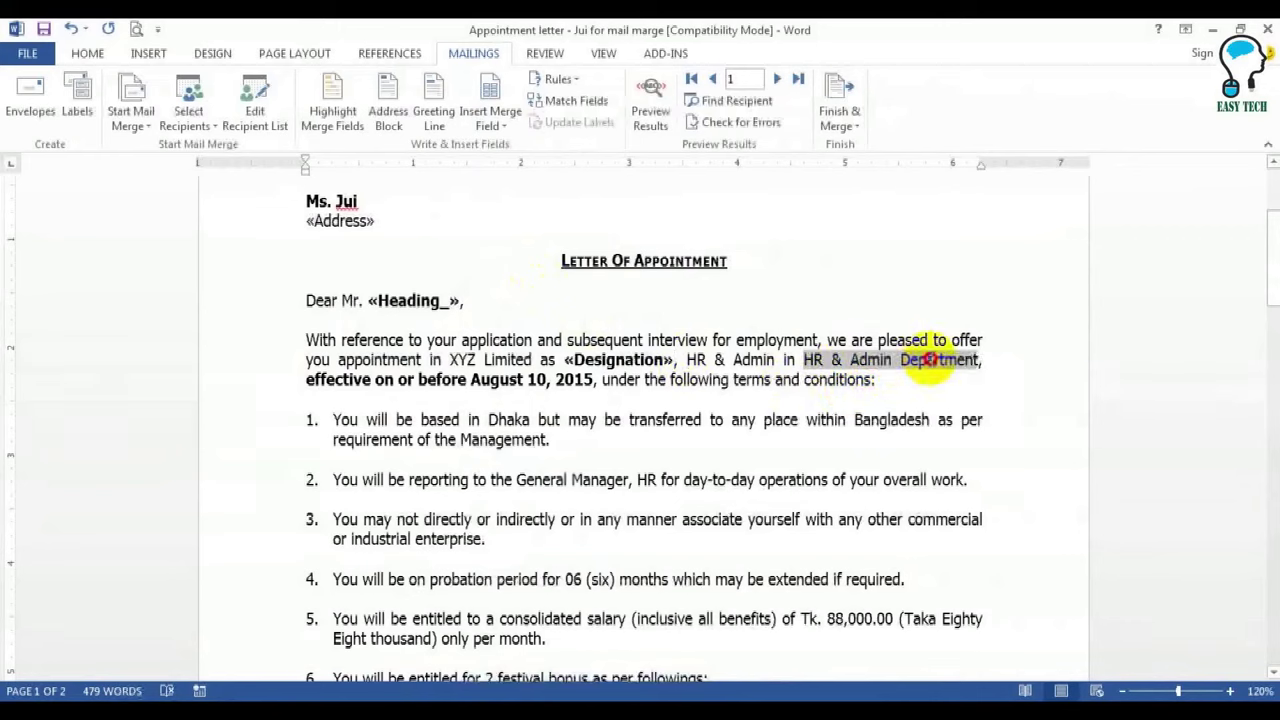
left_click(498, 130)
left_click(518, 303)
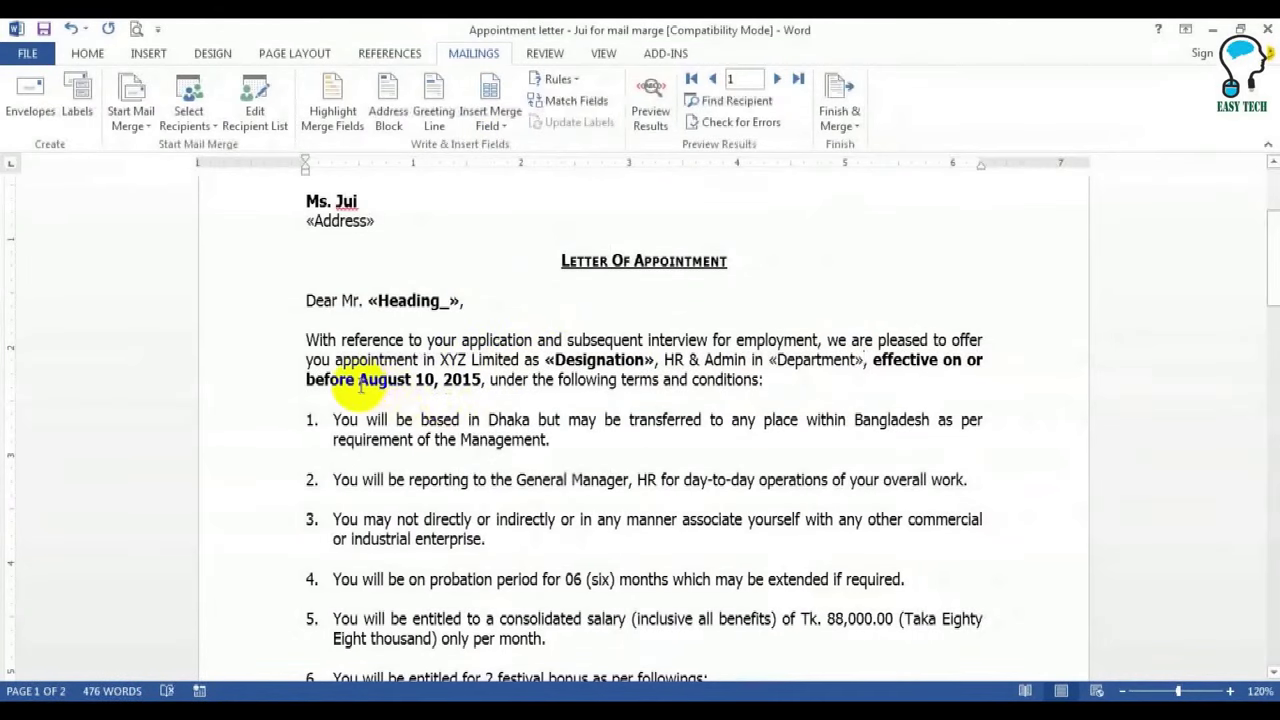
left_click_drag(379, 383, 463, 383)
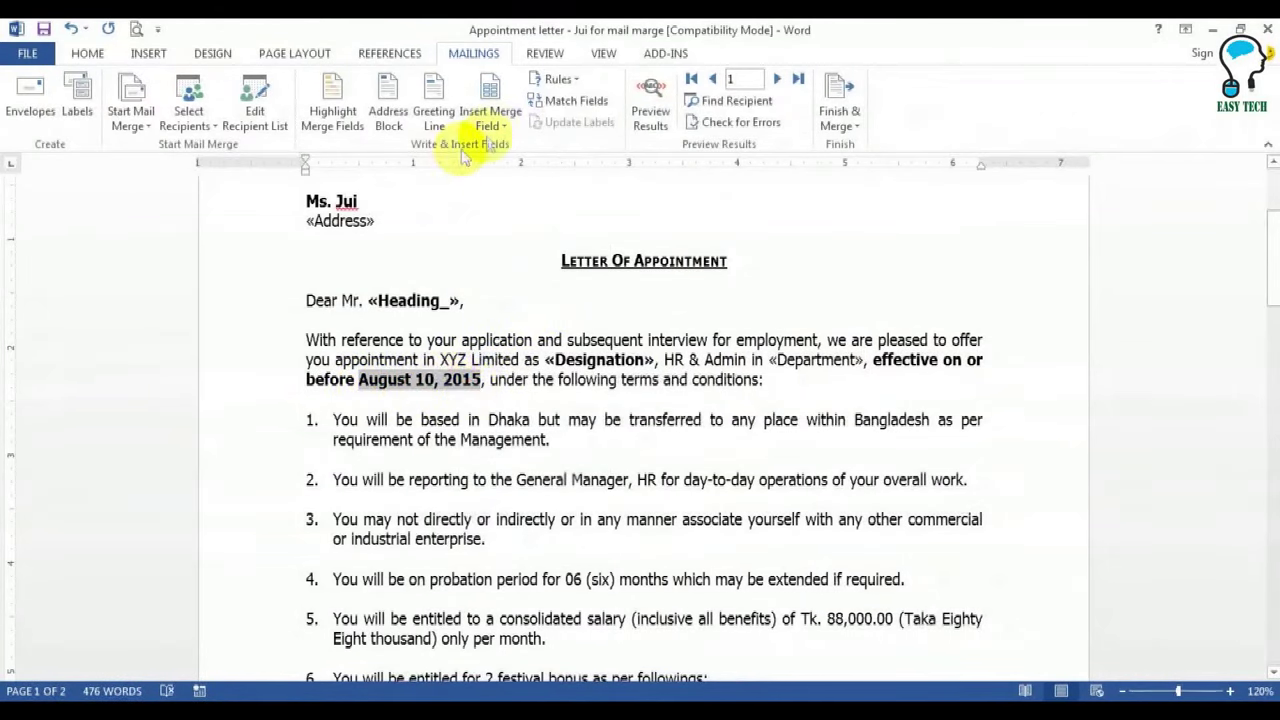
left_click(491, 125)
left_click(527, 327)
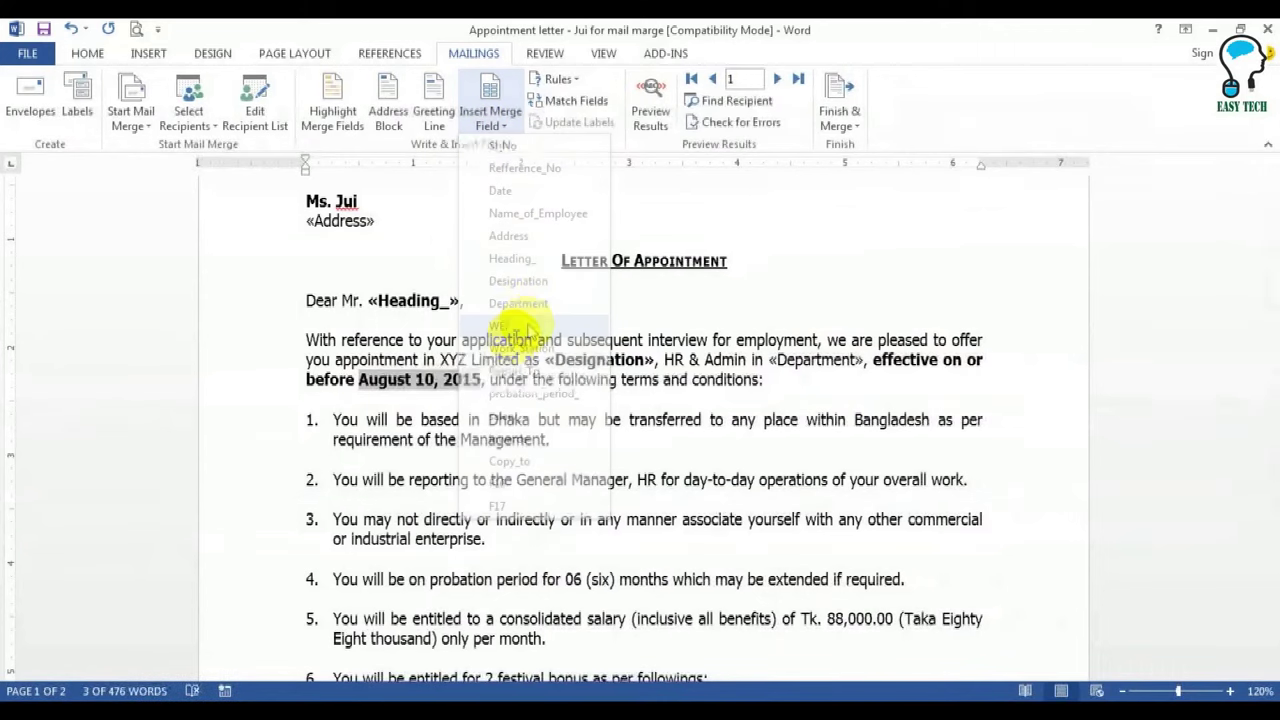
Replace Dhaka in term 1 with «Work_Station» and select 'General Manager, HR' in item 2
scroll(496, 342, "down", 2)
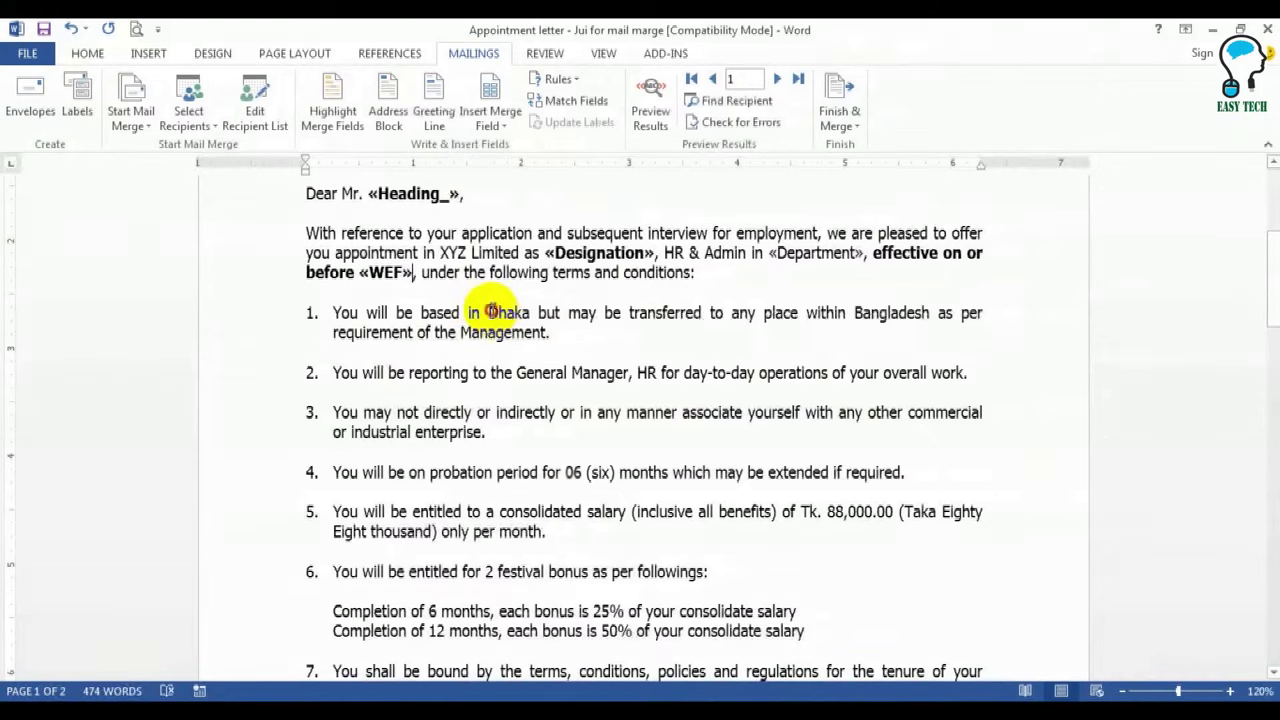
left_click(488, 118)
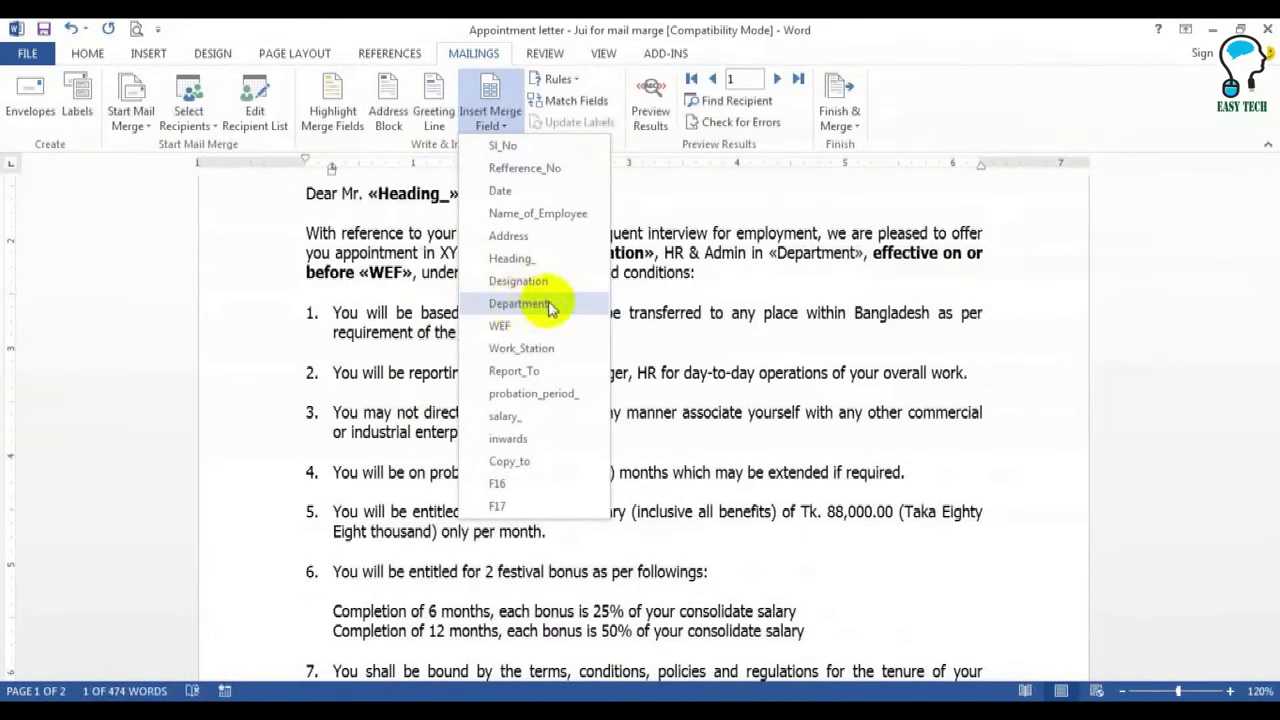
left_click(515, 355)
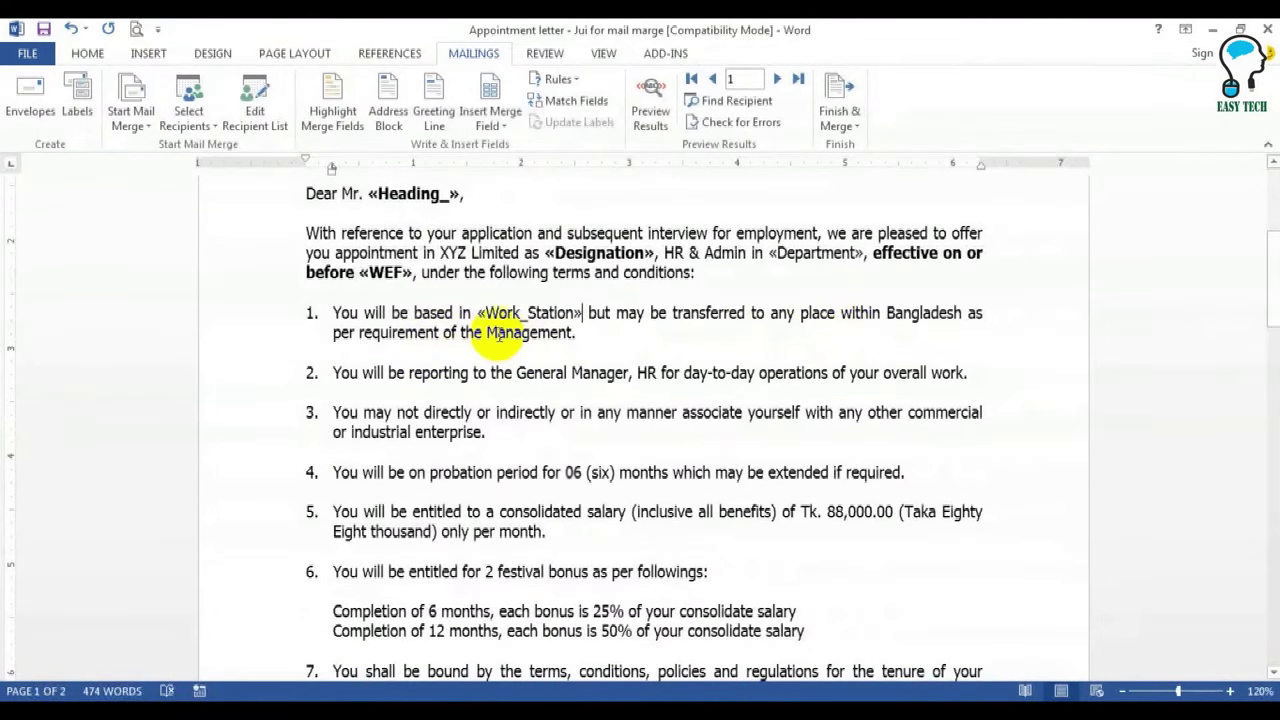
scroll(500, 333, "down", 1)
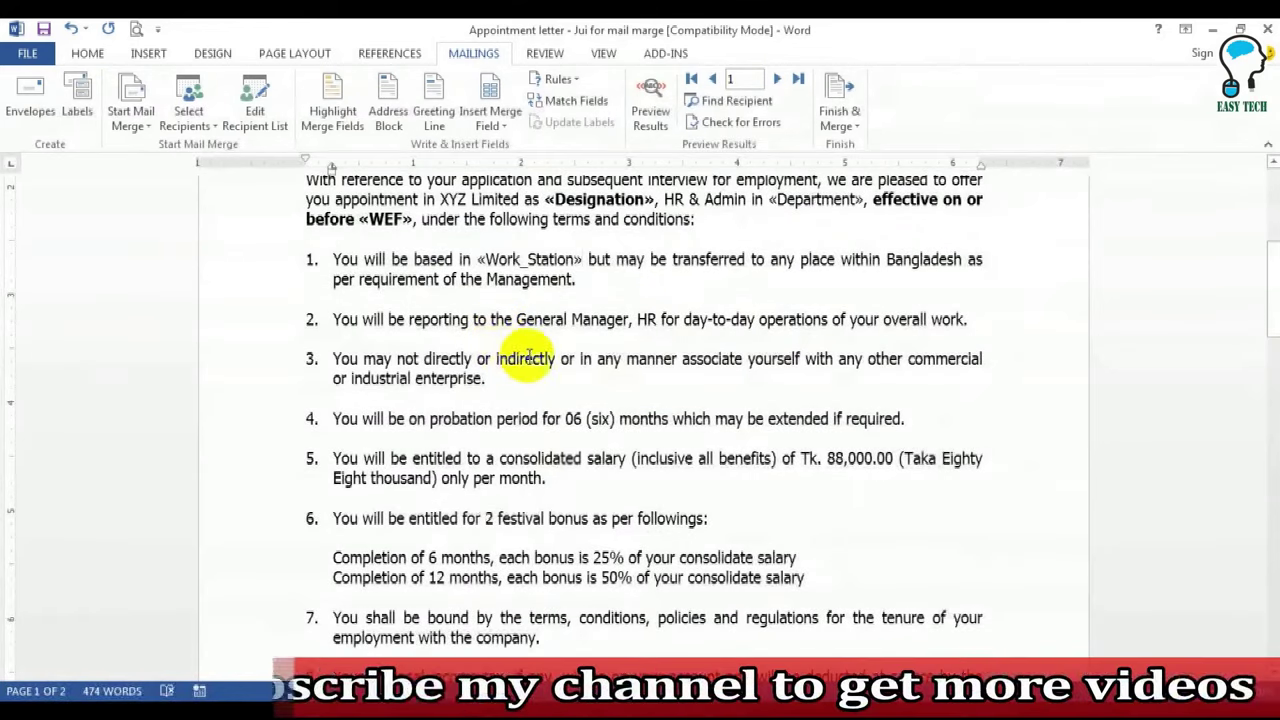
left_click_drag(552, 320, 628, 319)
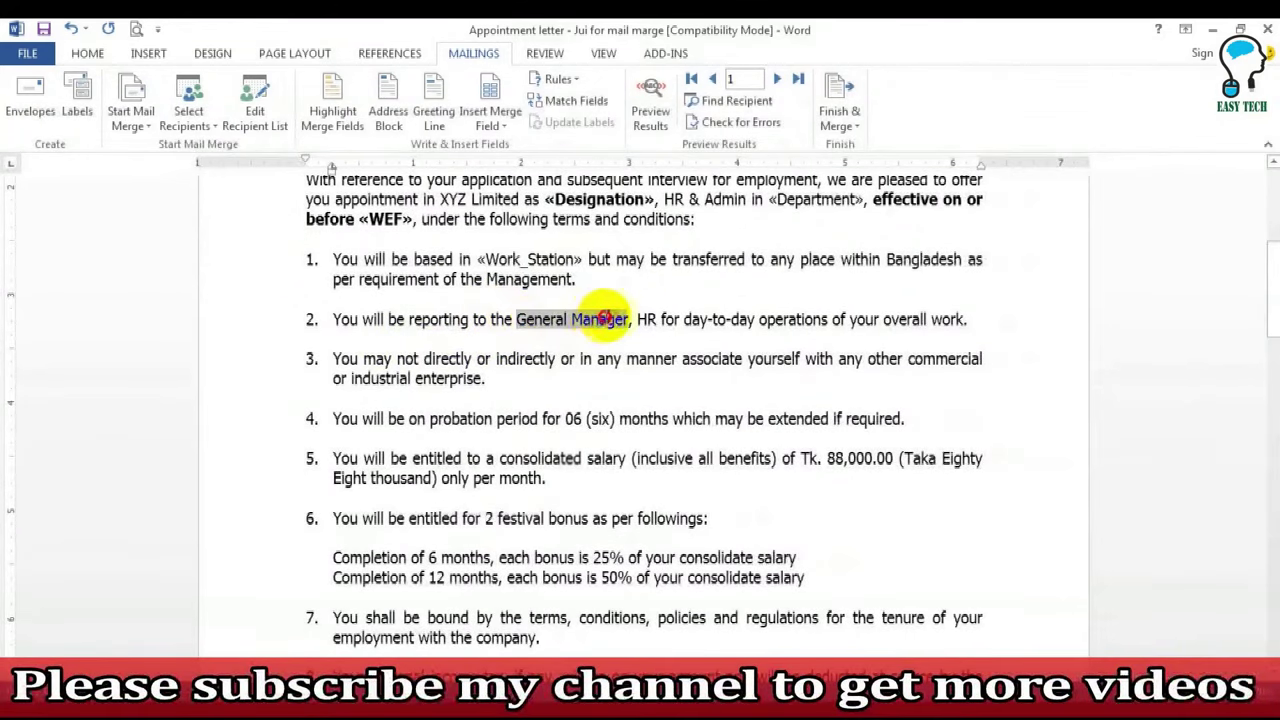
left_click(522, 322)
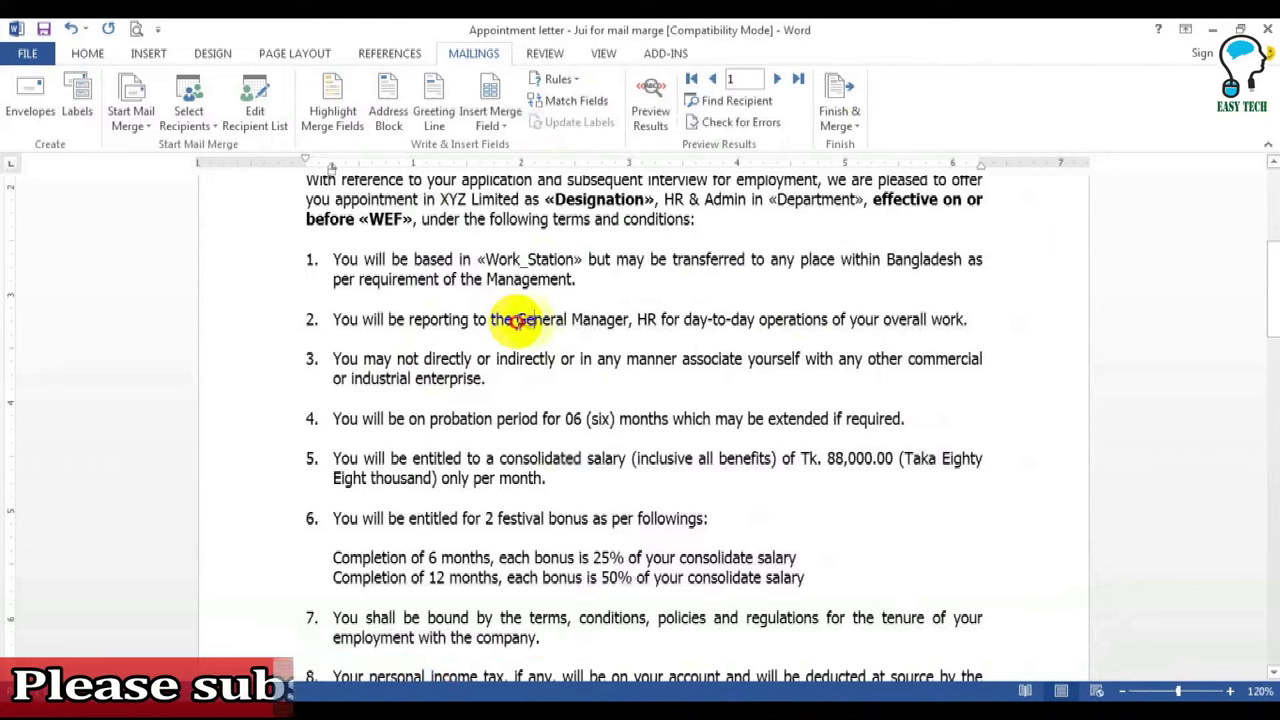
left_click_drag(515, 320, 633, 319)
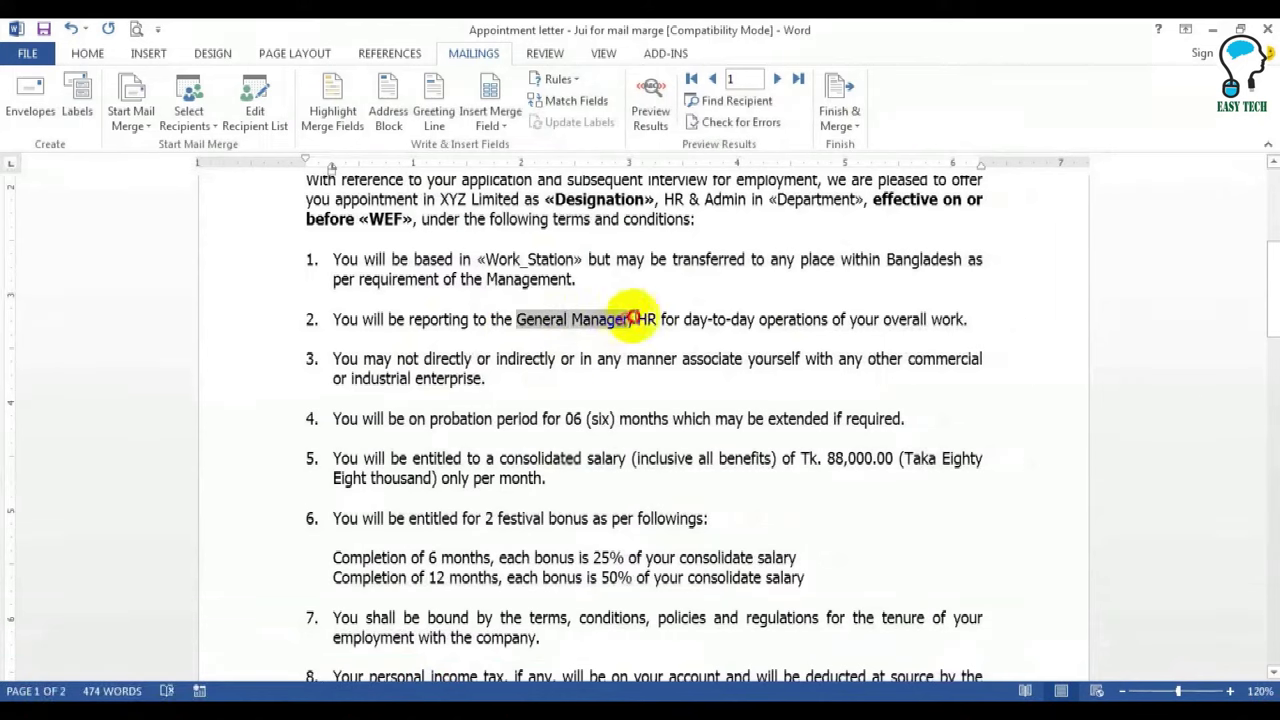
Replace the manager title in item 2 with «Report_To» and the 06 (six) probation in item 4 with «probation_period_»
left_click(490, 122)
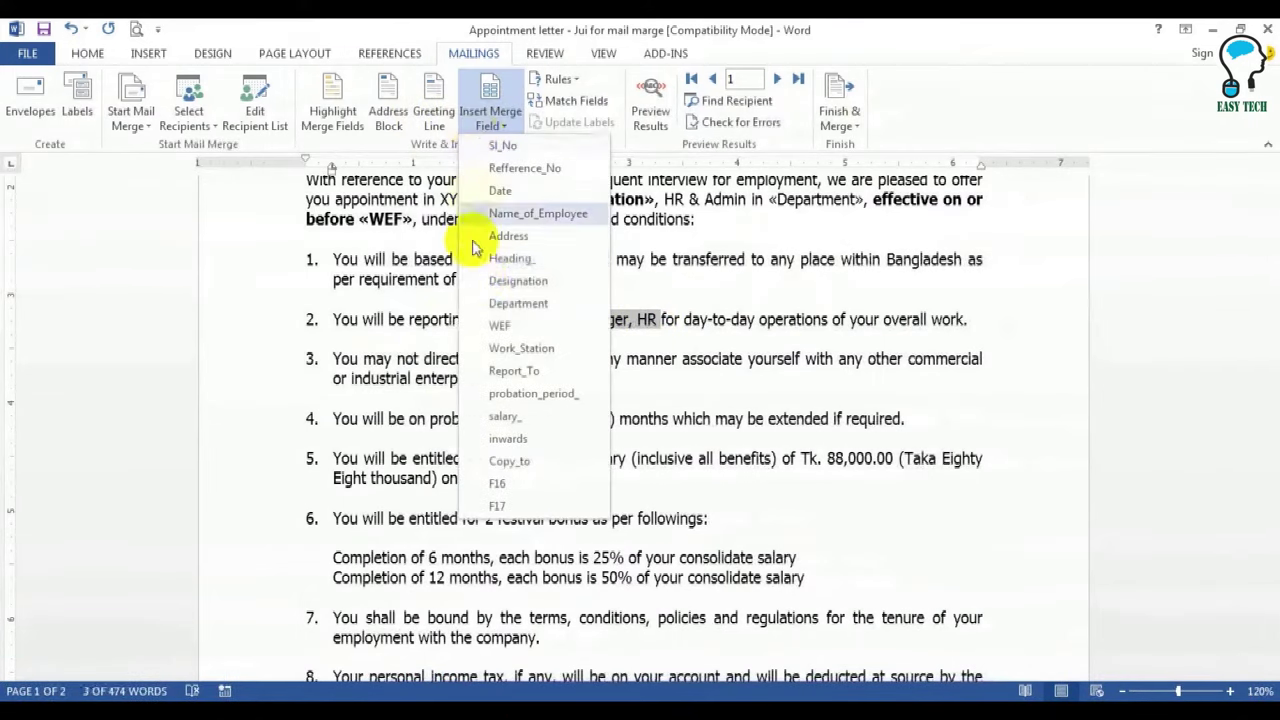
left_click(527, 374)
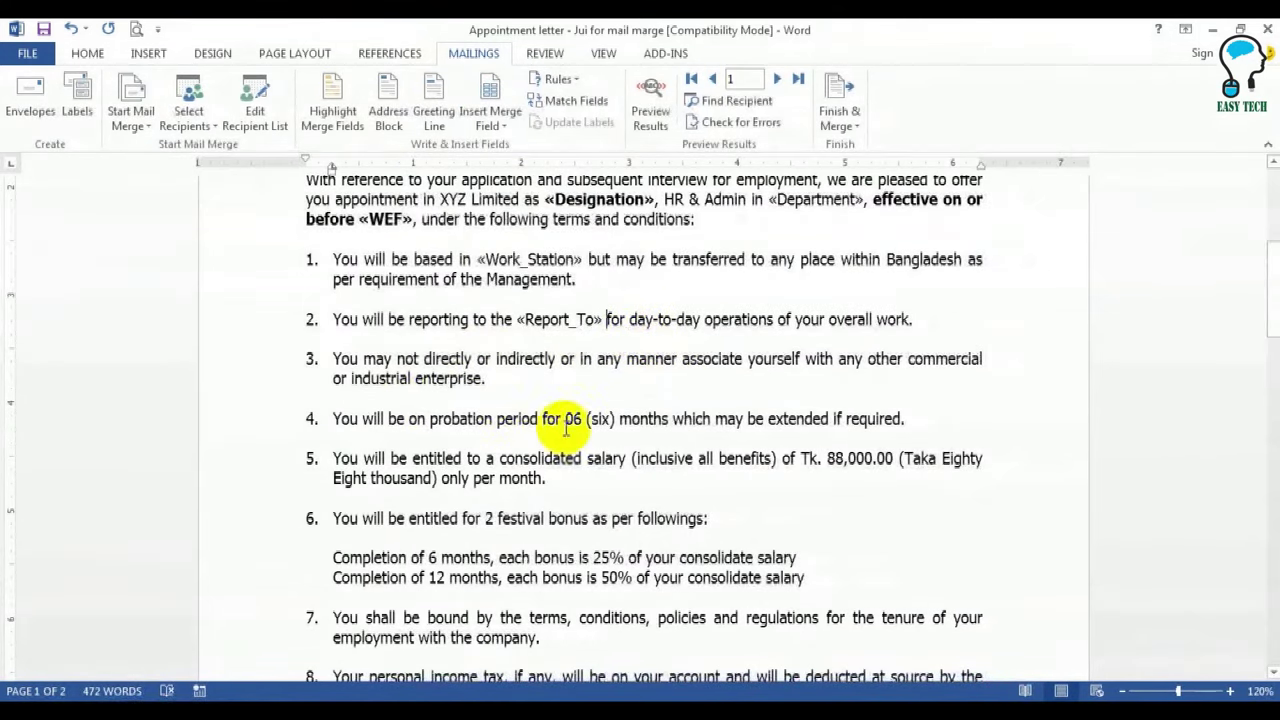
left_click_drag(566, 418, 612, 420)
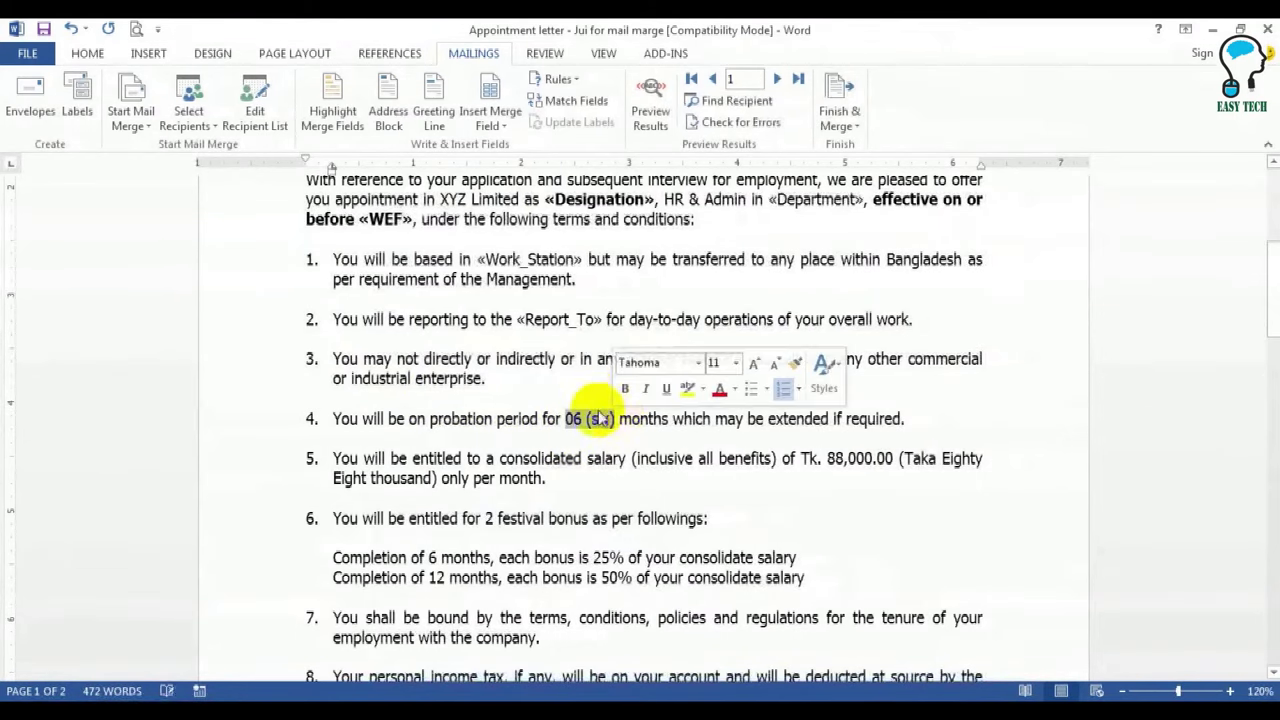
left_click(498, 124)
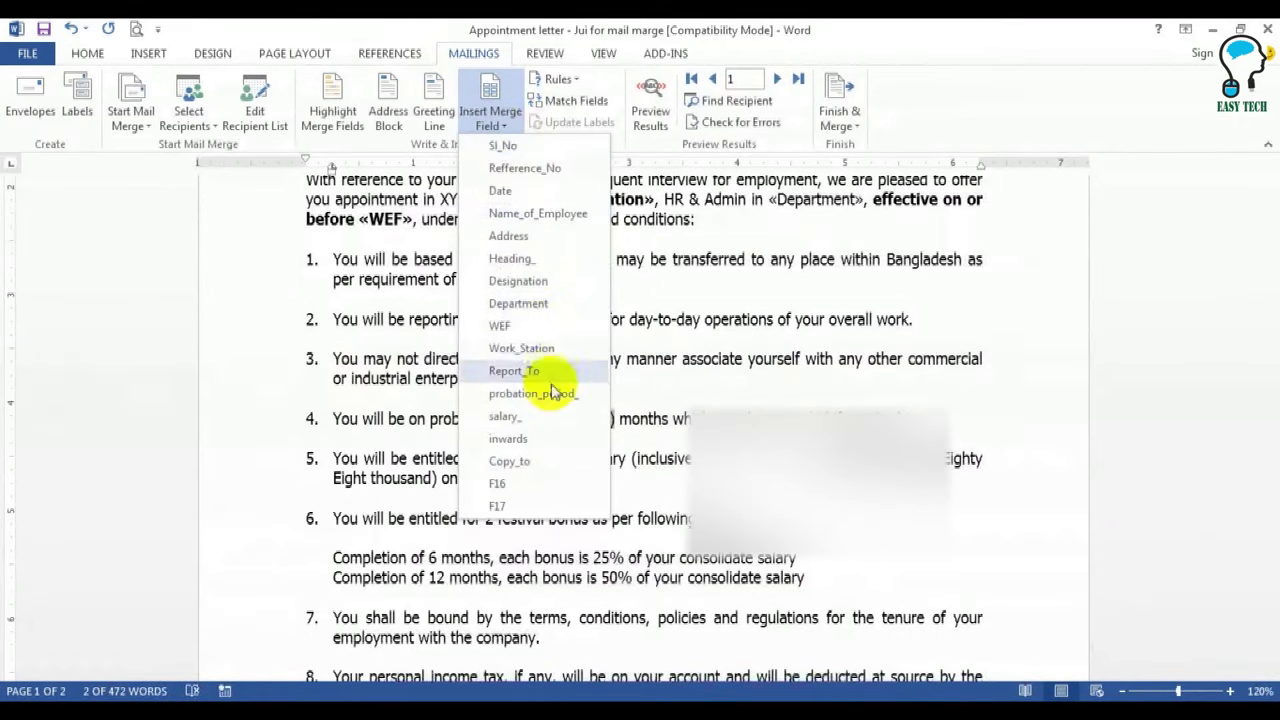
left_click(543, 395)
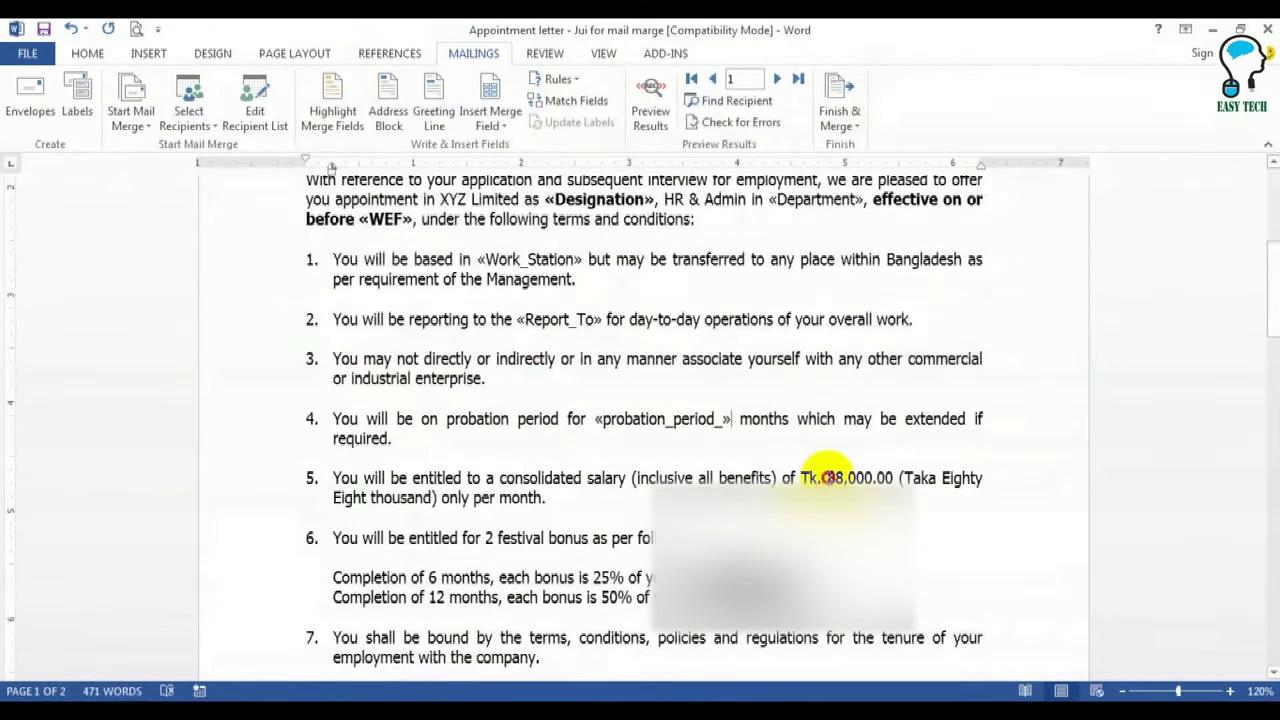
Replace item 5's salary amount with «salary_» and its amount in words with «inwards»
left_click(491, 120)
left_click(515, 416)
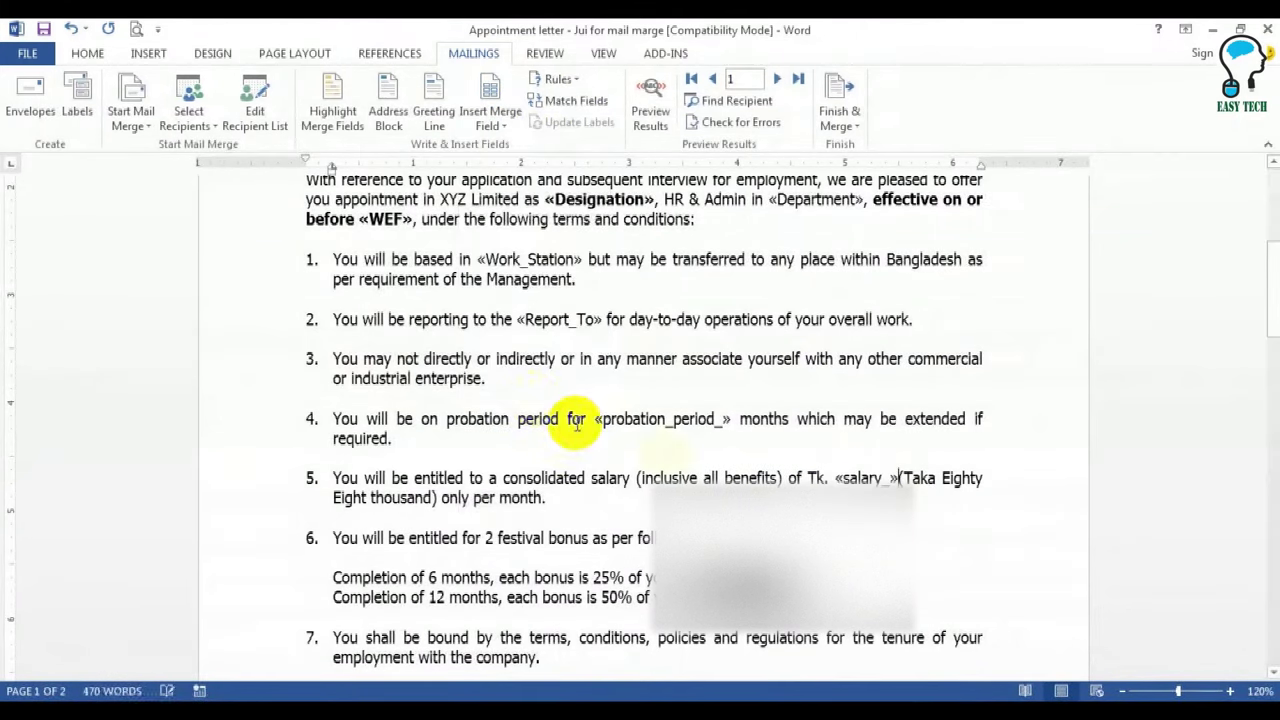
left_click(897, 478)
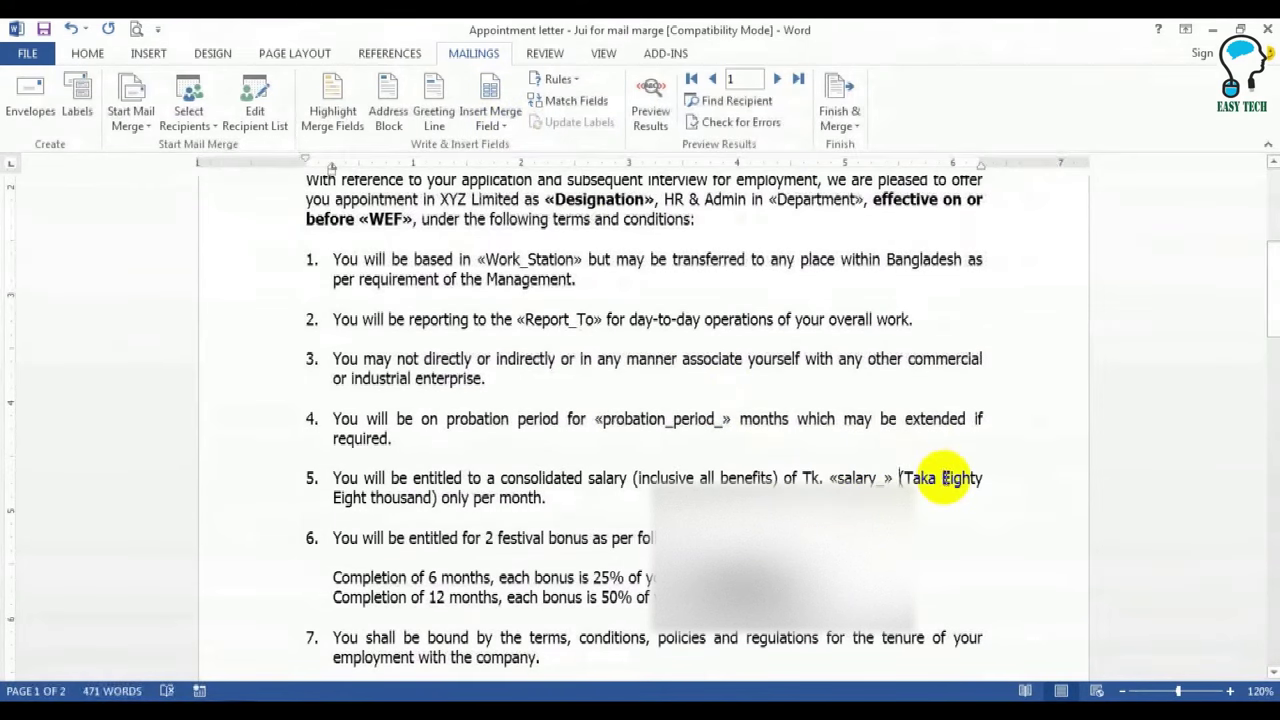
left_click_drag(914, 485, 441, 499)
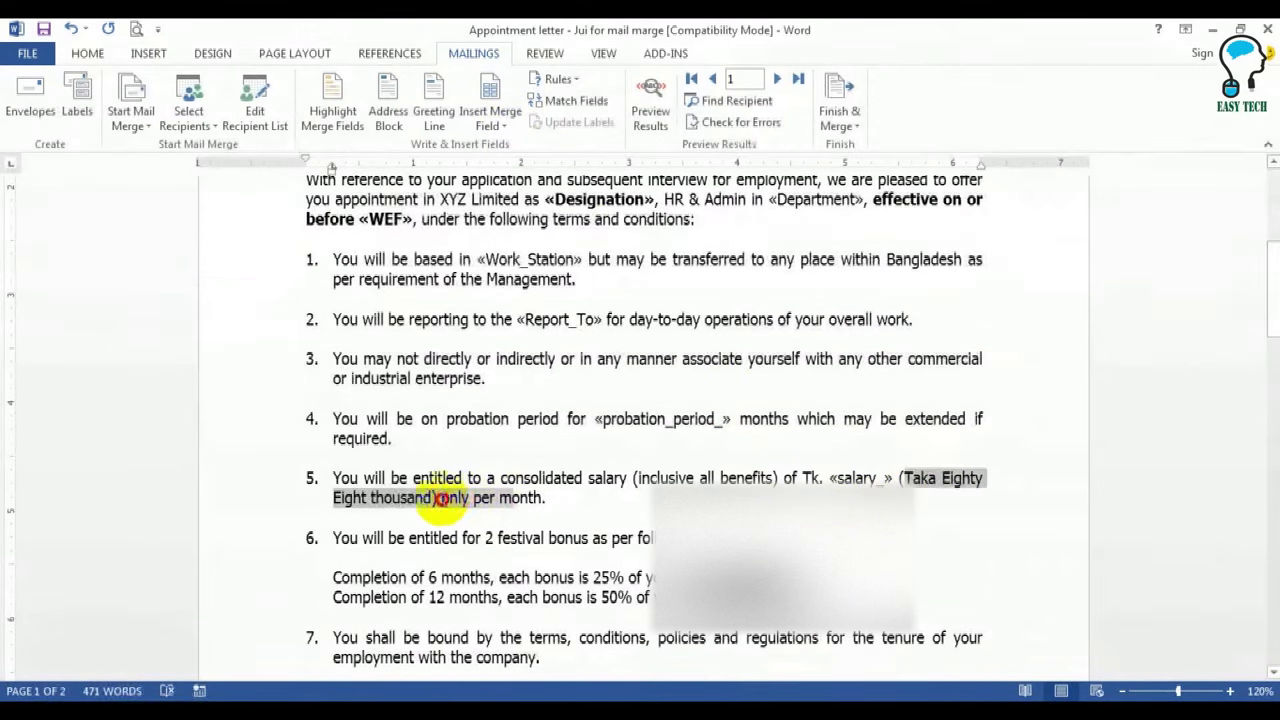
left_click(495, 122)
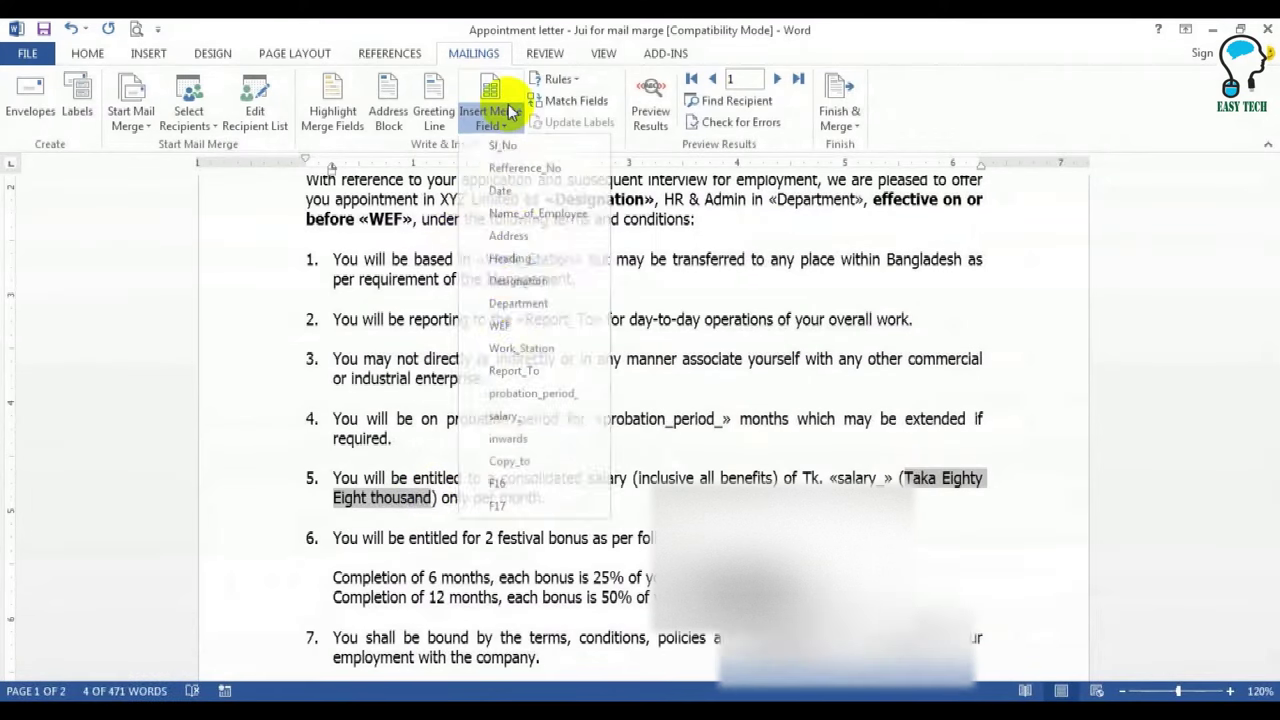
left_click(520, 440)
scroll(528, 440, "down", 3)
scroll(530, 438, "down", 1)
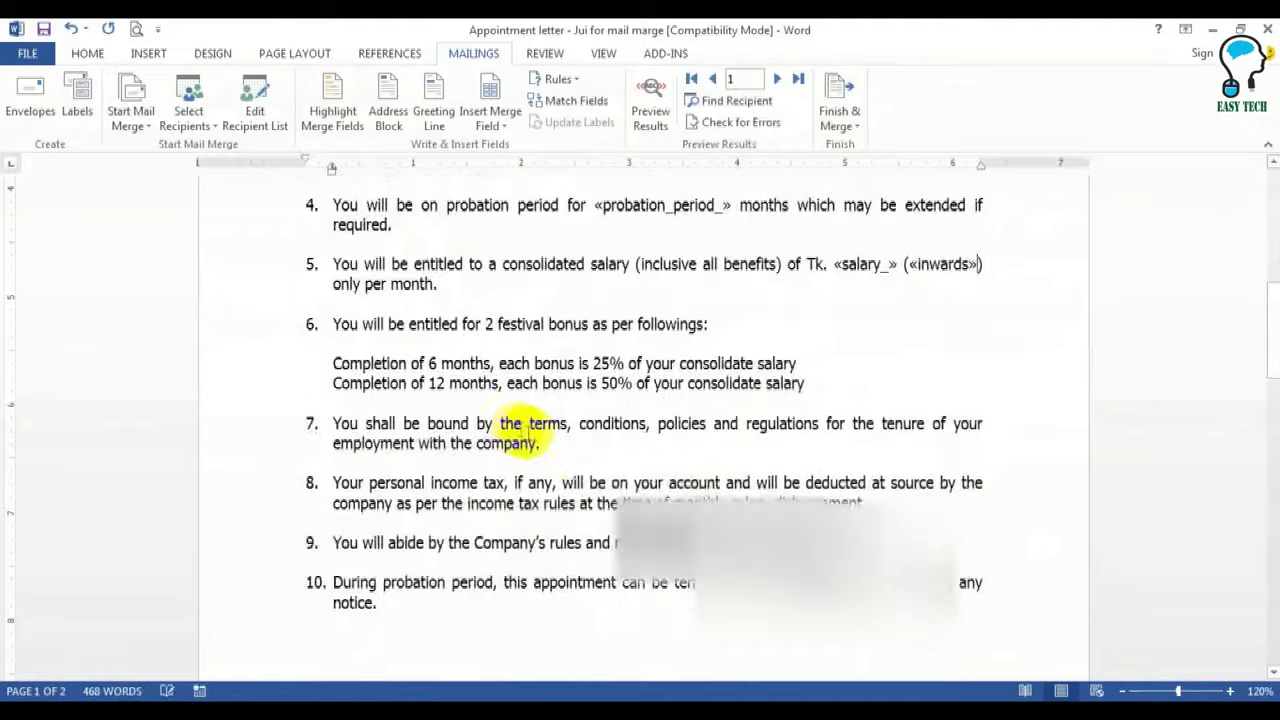
scroll(522, 430, "down", 5)
scroll(518, 428, "down", 15)
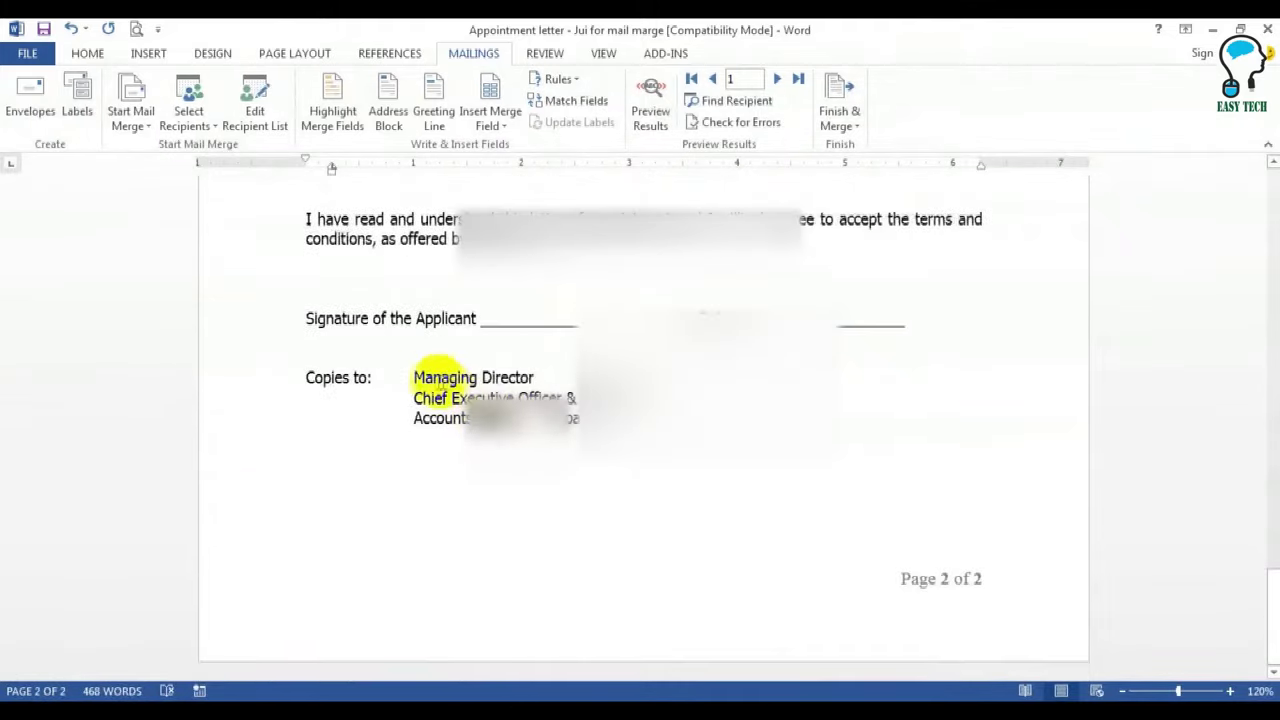
Replace the Managing Director, second and third Copies to lines with «Copy_to», «F16» and «F17»
left_click_drag(408, 377, 537, 373)
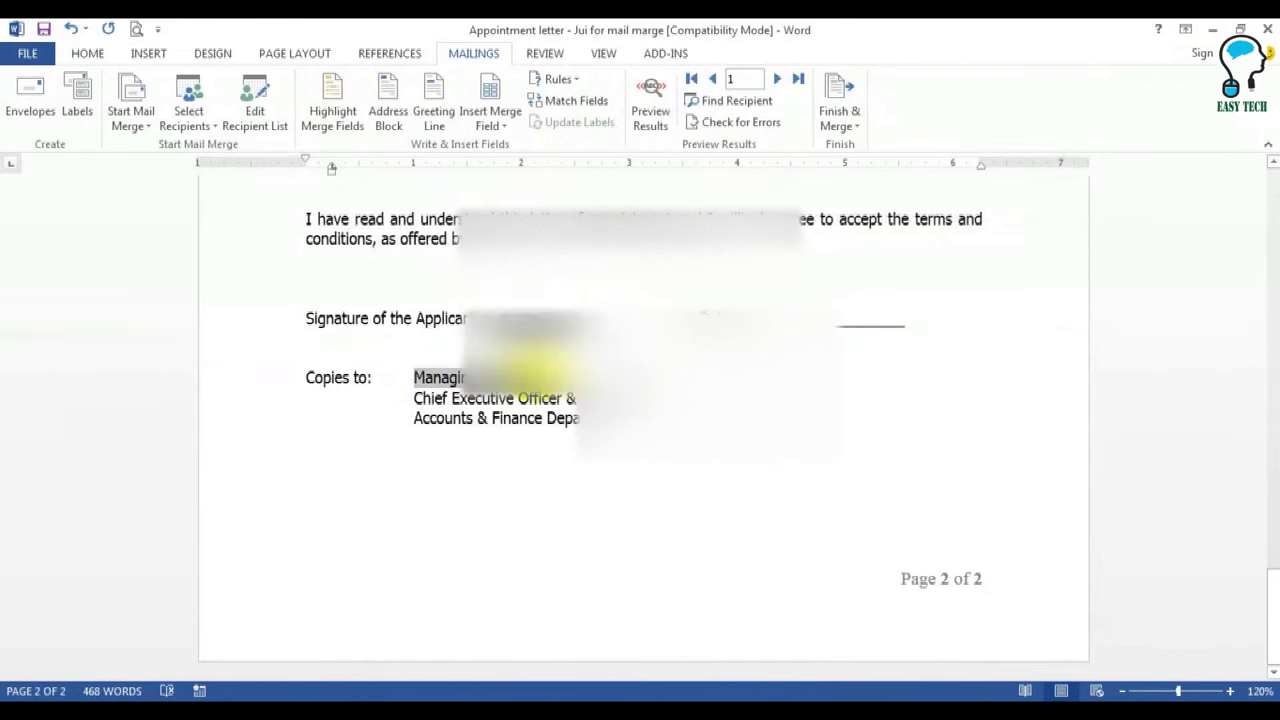
left_click(491, 124)
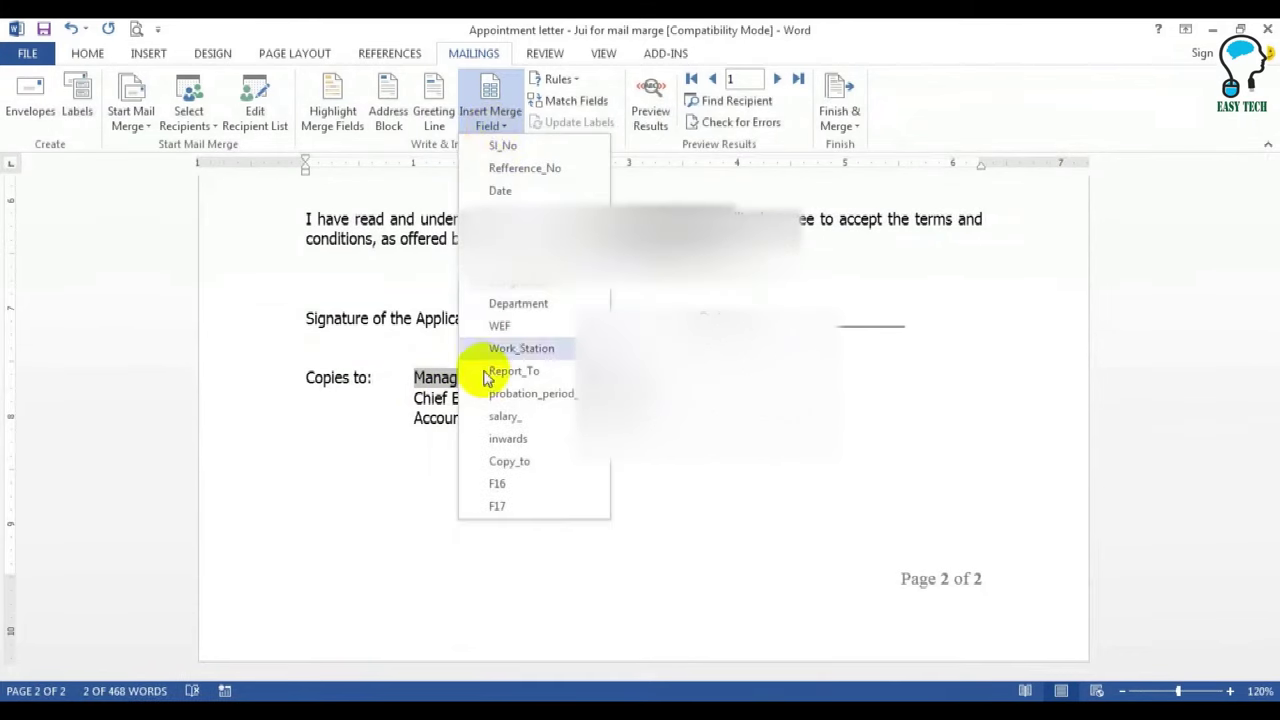
left_click(510, 462)
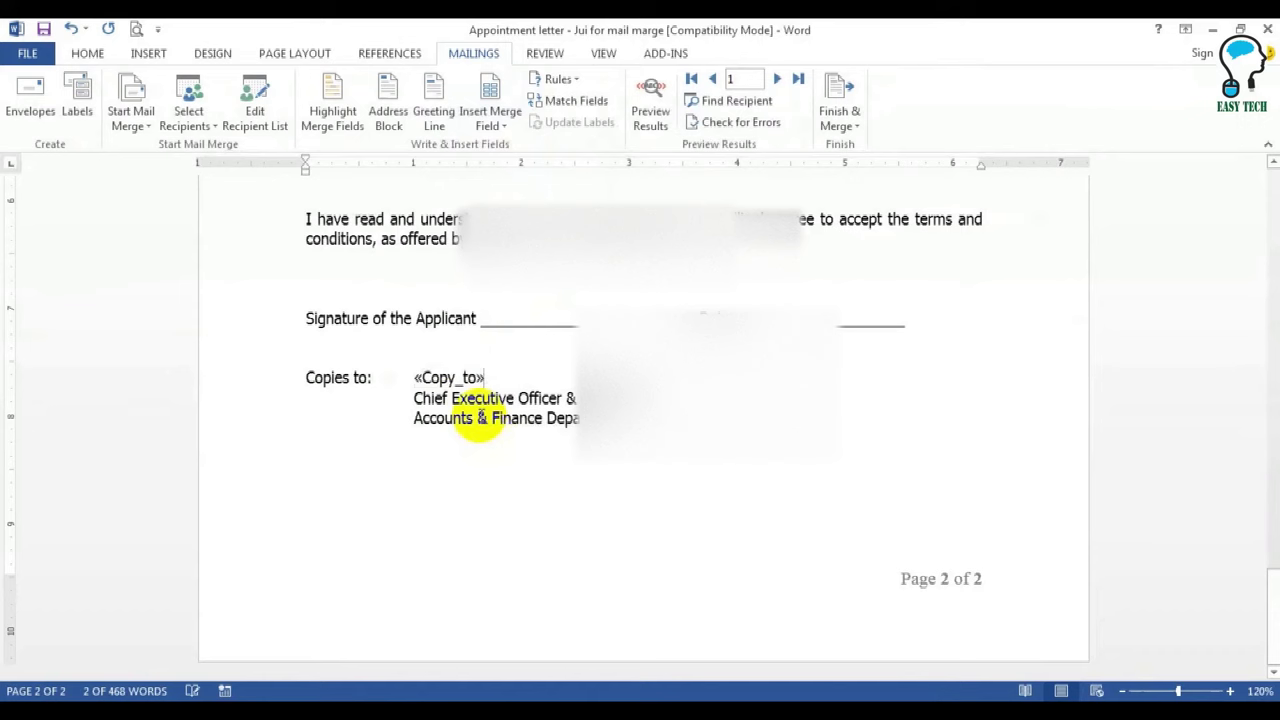
left_click_drag(414, 392, 640, 395)
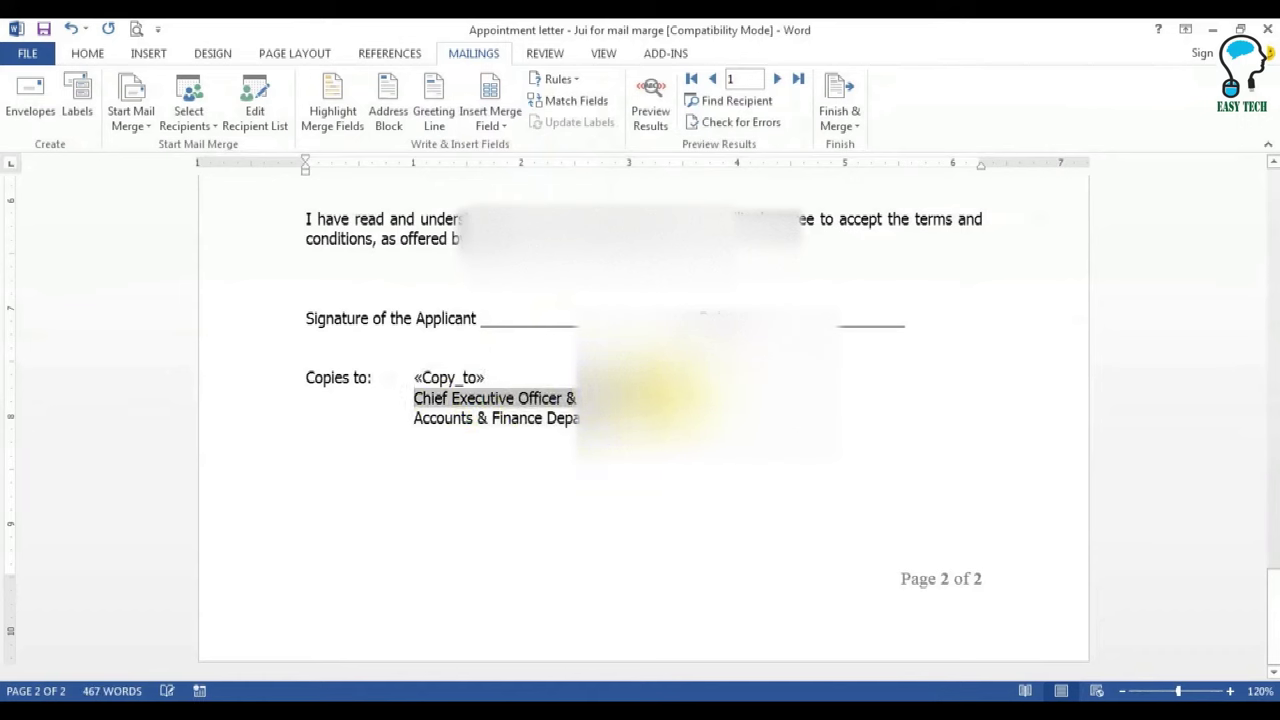
left_click(491, 120)
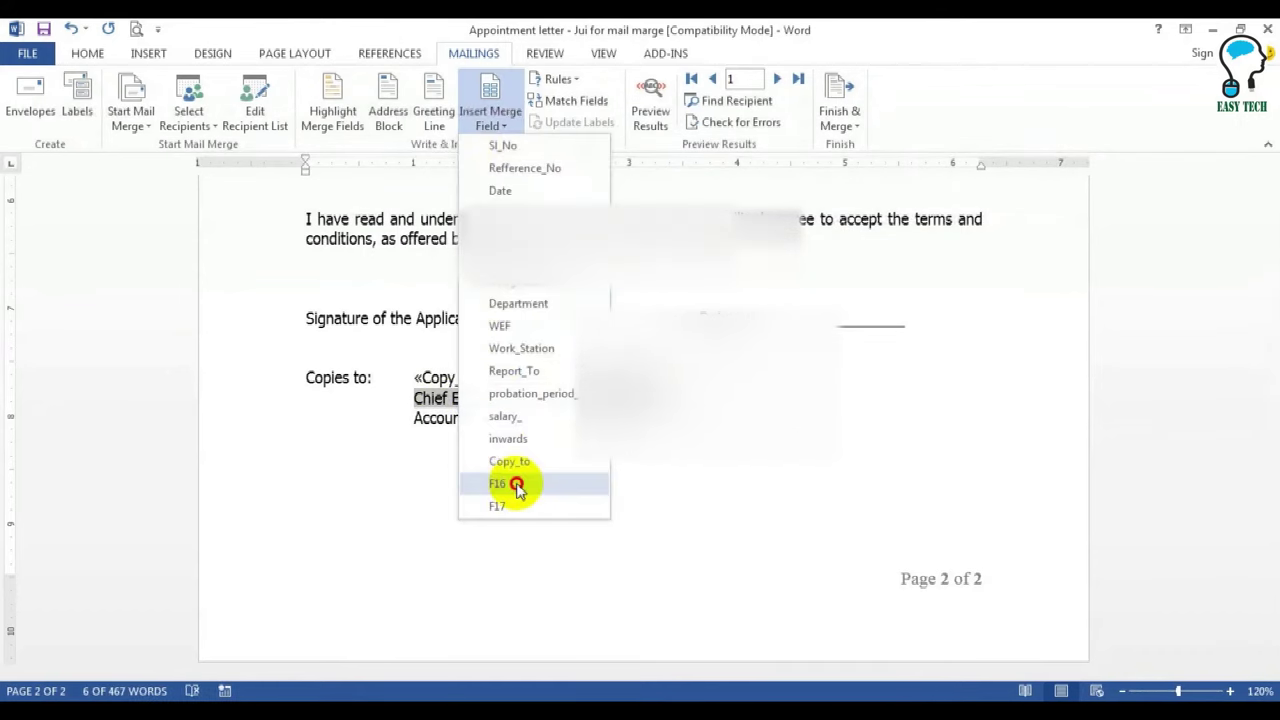
left_click(516, 484)
left_click_drag(414, 417, 580, 420)
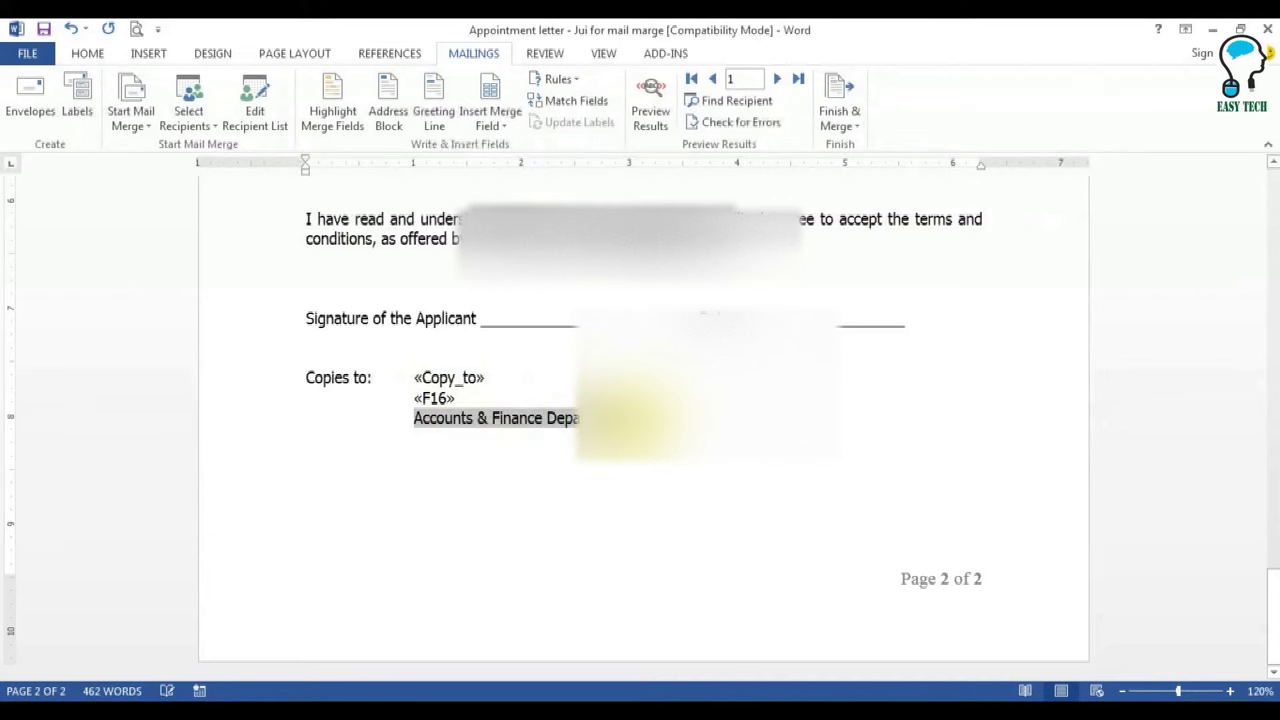
left_click(488, 120)
left_click(521, 510)
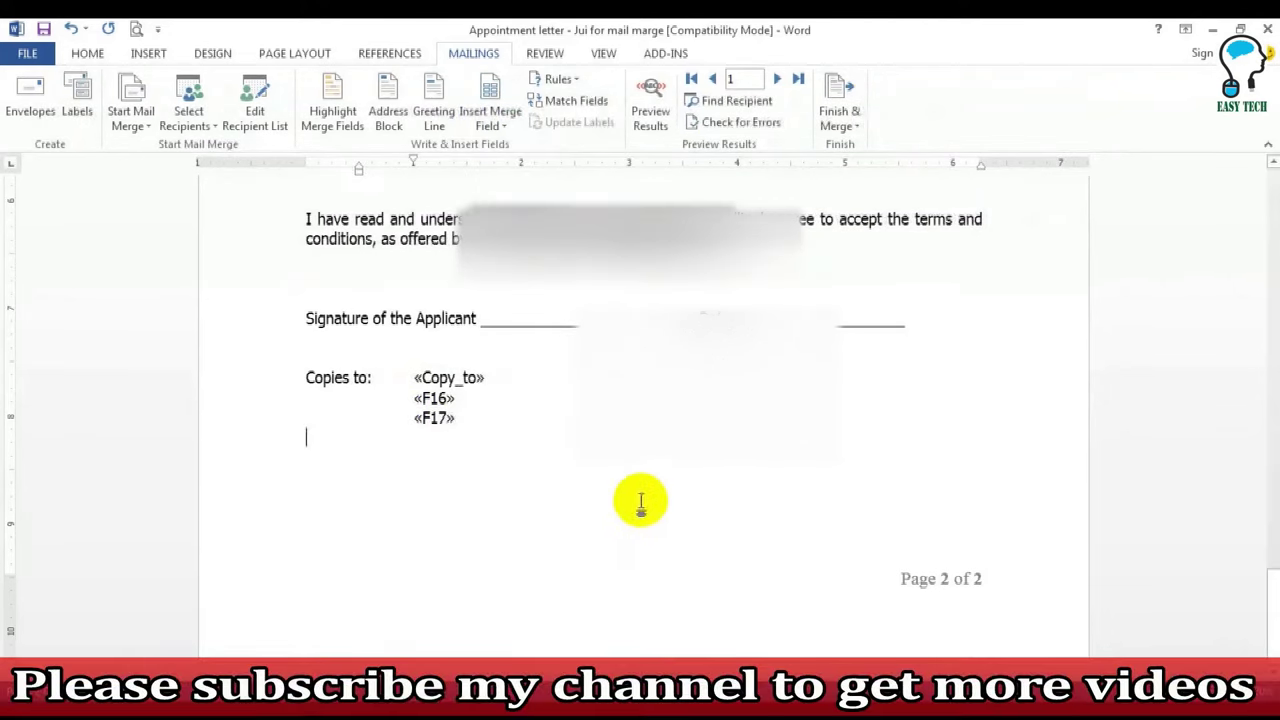
scroll(640, 410, "up", 8)
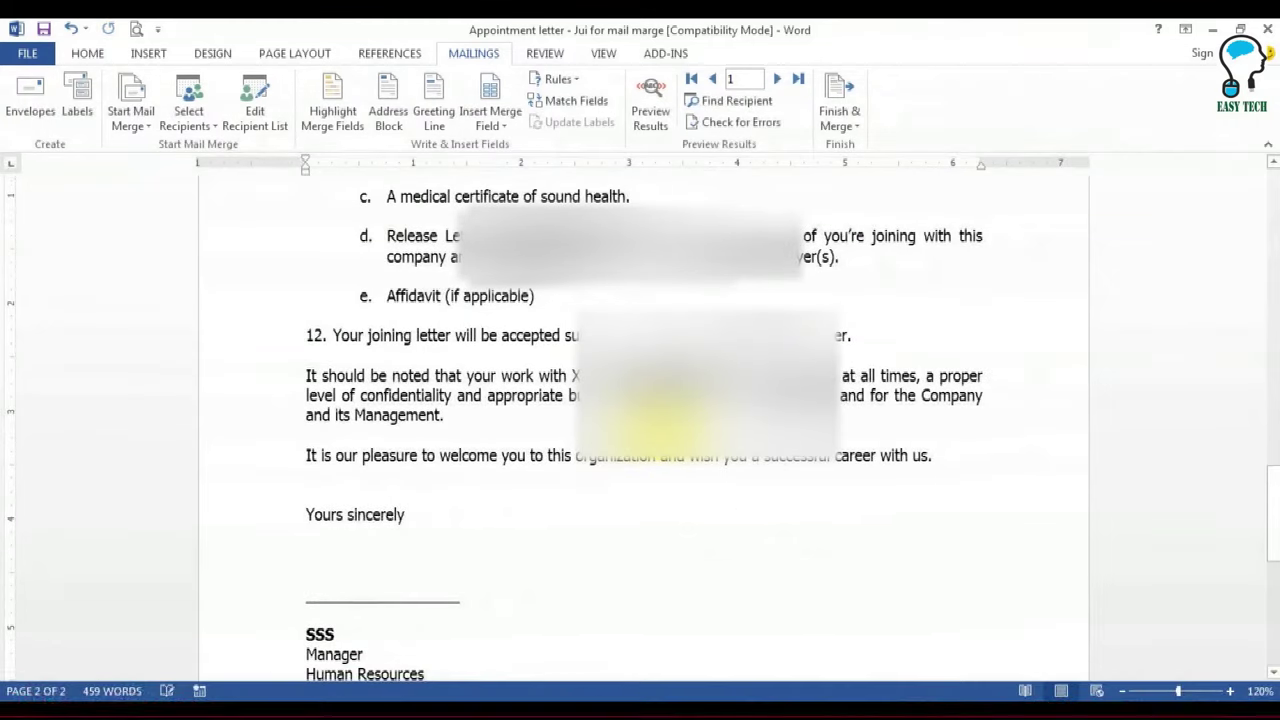
Swap the recipient's name at the top for «Name_of_Employee», moving «Address» onto the line below
scroll(640, 420, "up", 20)
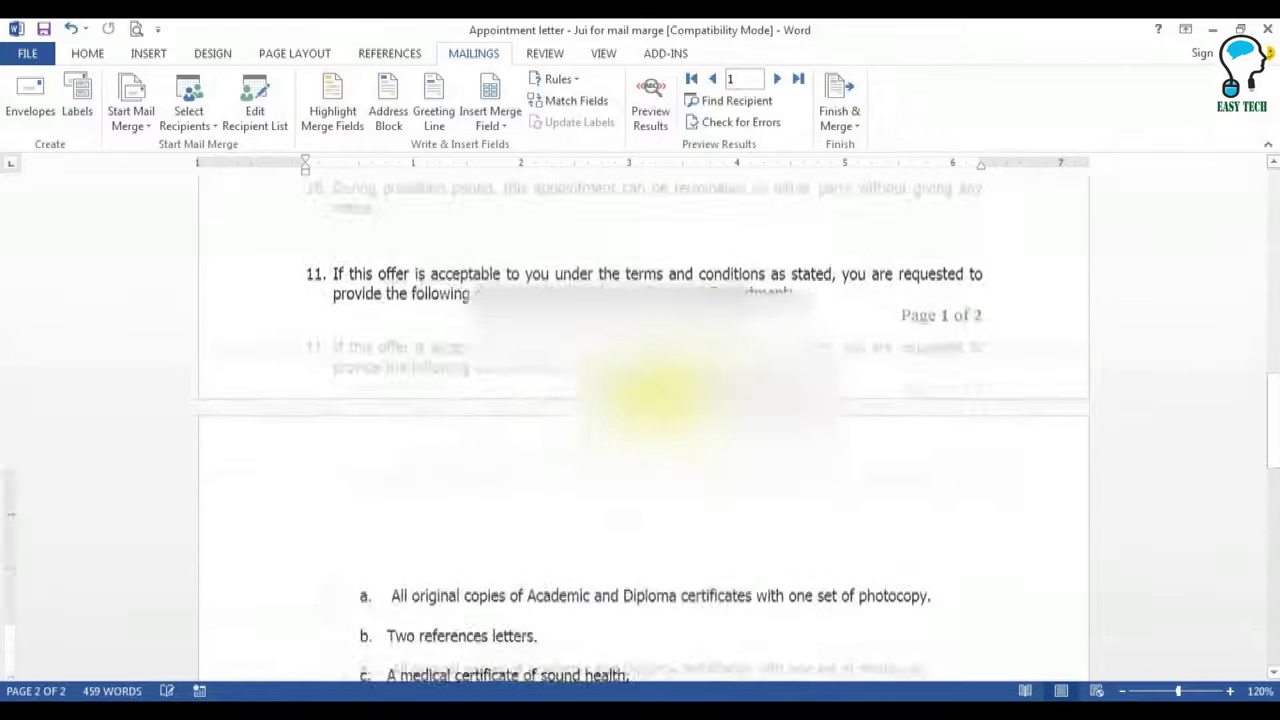
scroll(640, 420, "up", 4)
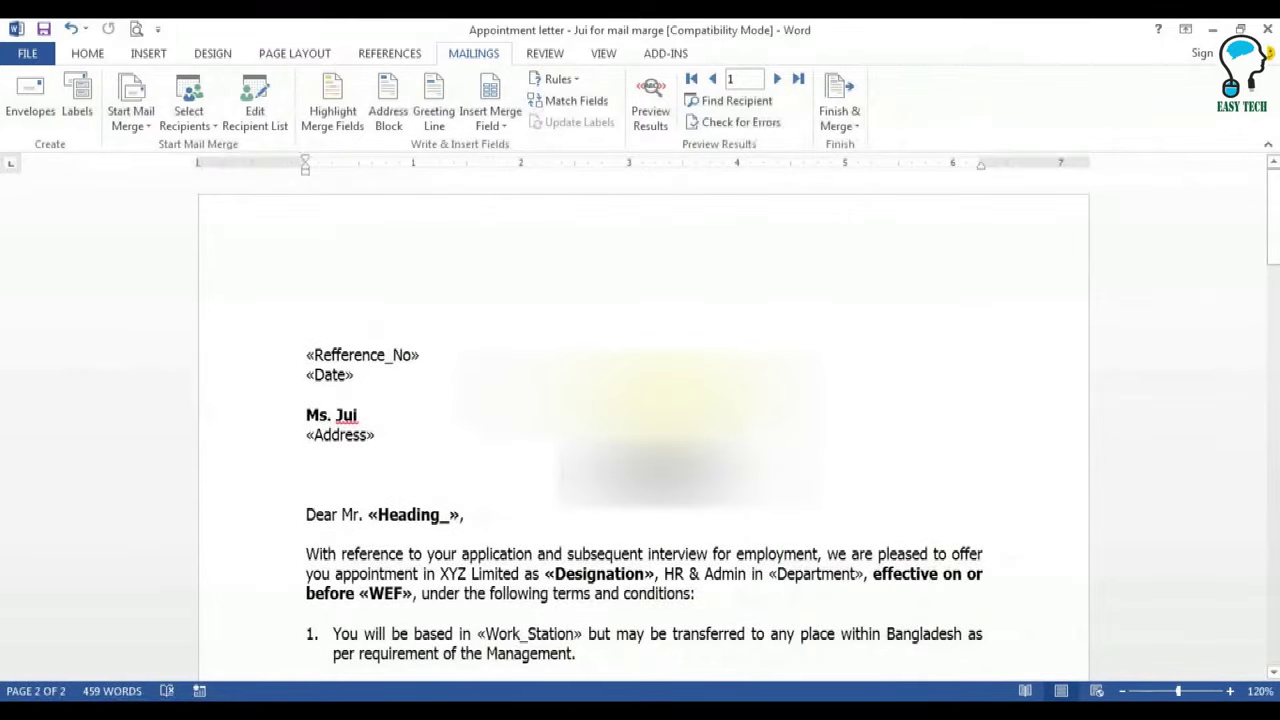
scroll(686, 388, "down", 2)
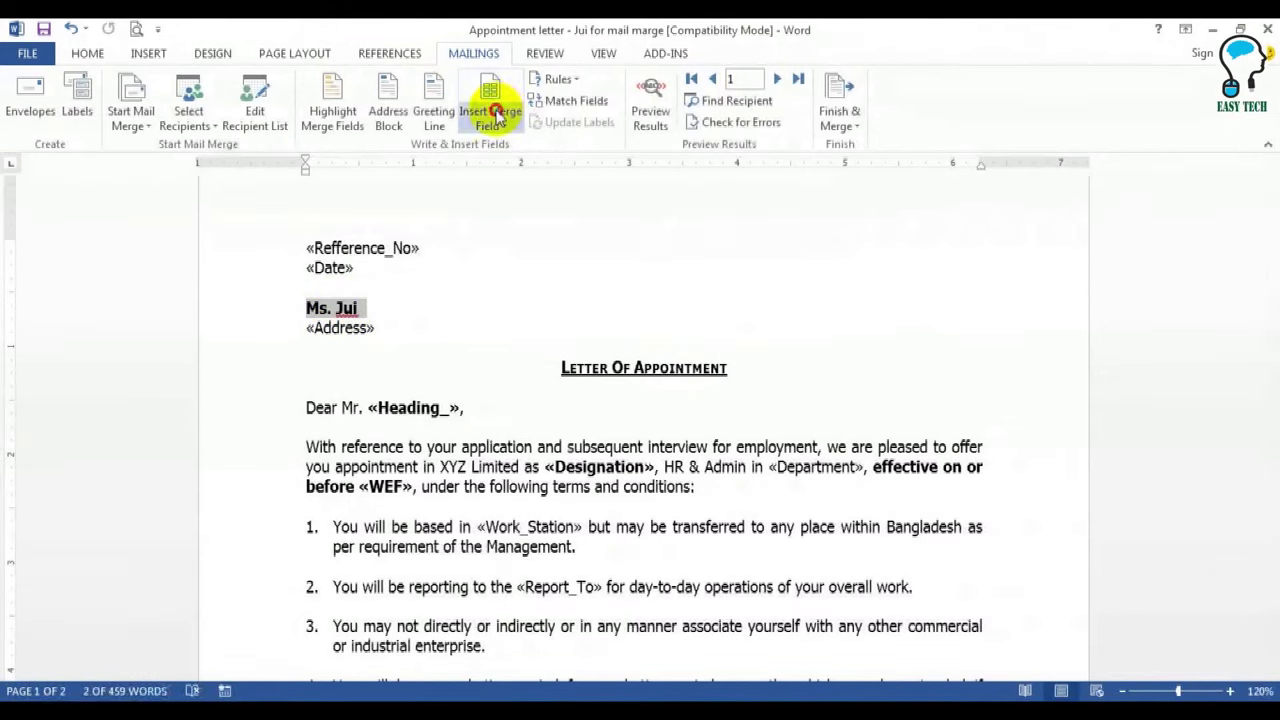
left_click(491, 118)
left_click(521, 213)
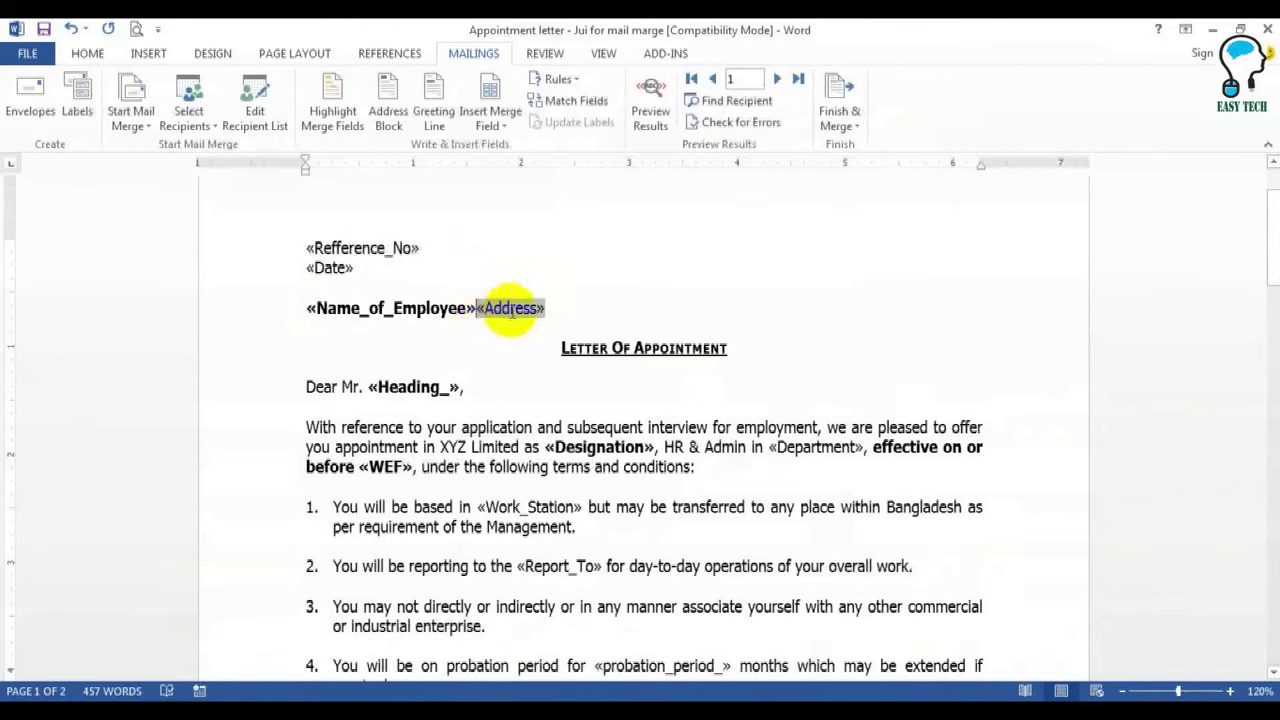
key("Return")
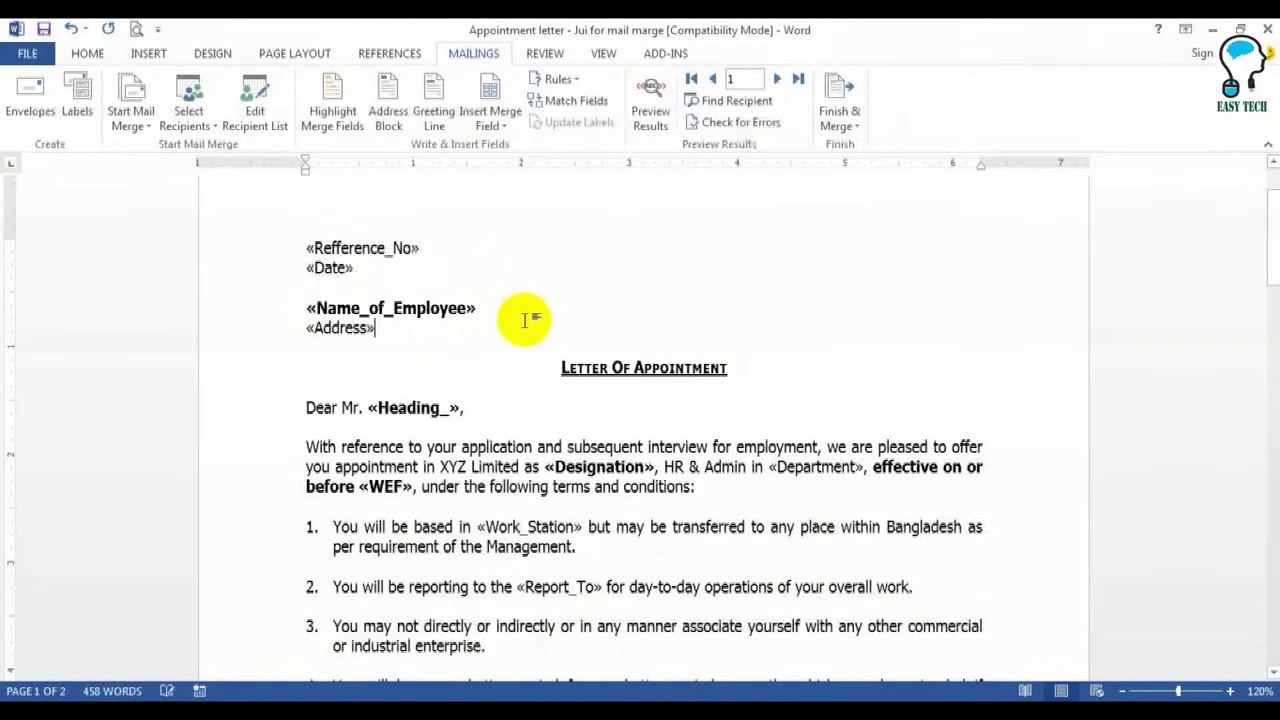
scroll(524, 320, "down", 4)
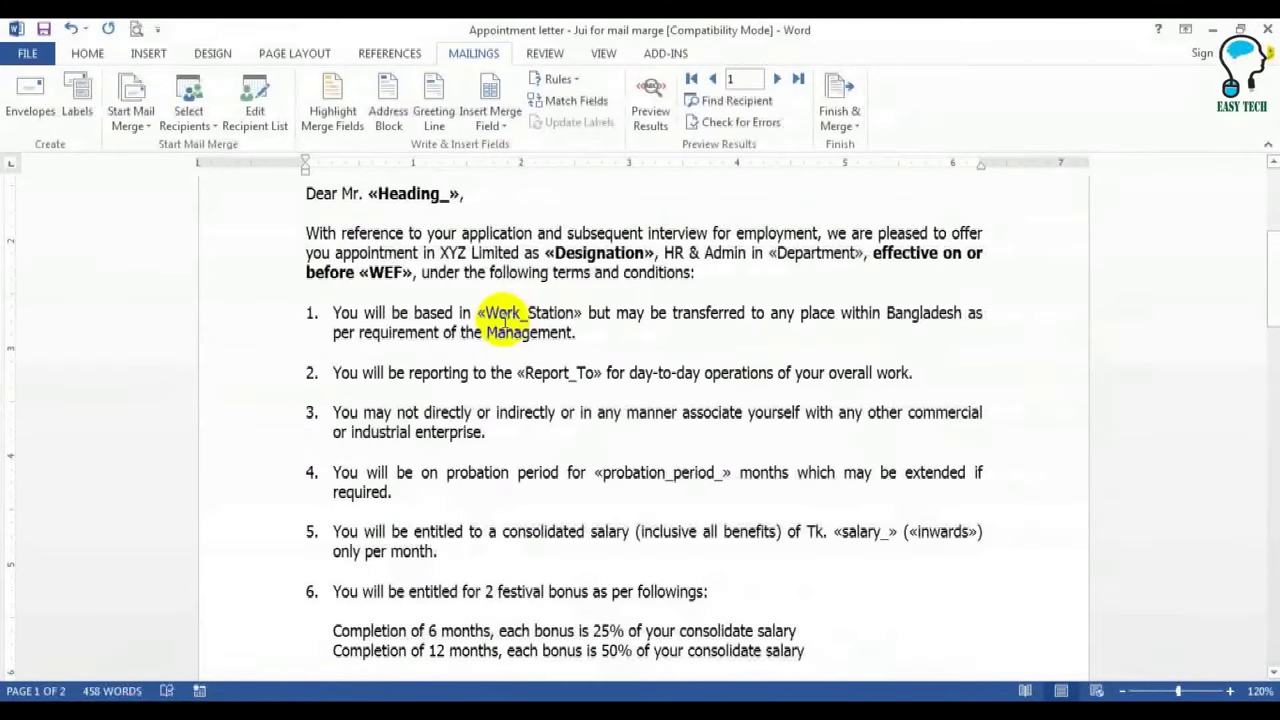
scroll(505, 322, "down", 10)
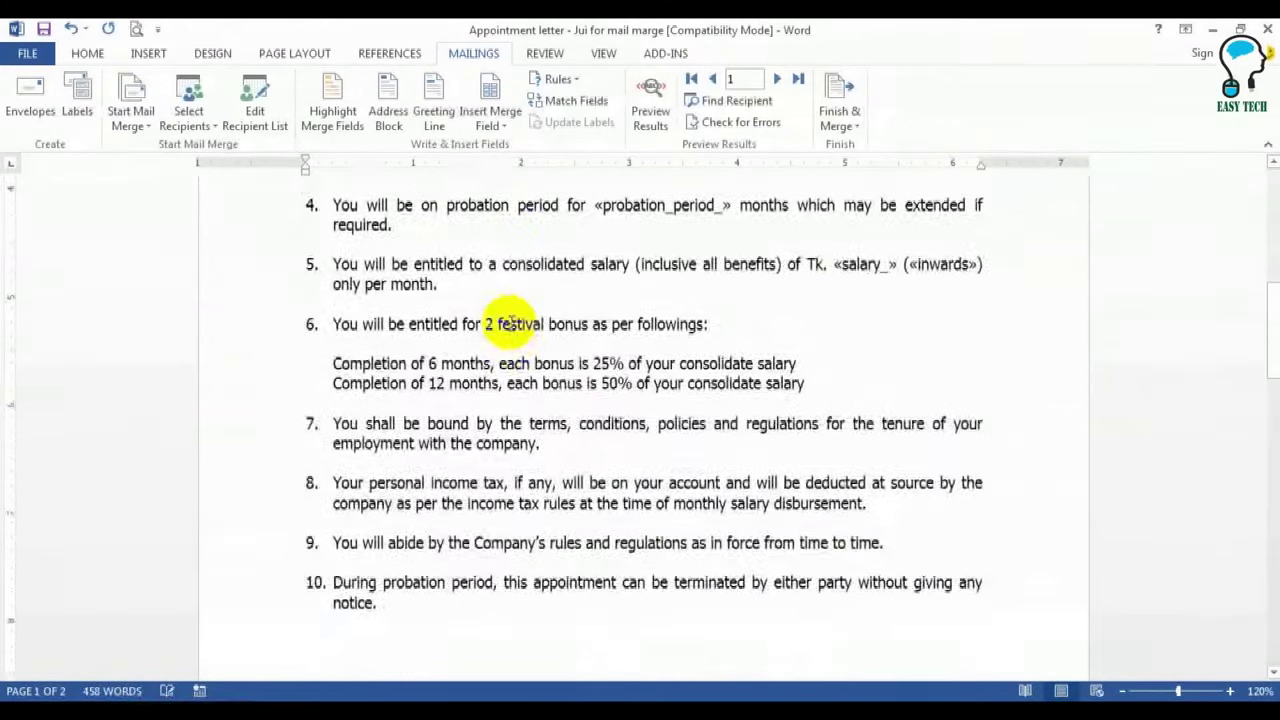
scroll(510, 320, "up", 12)
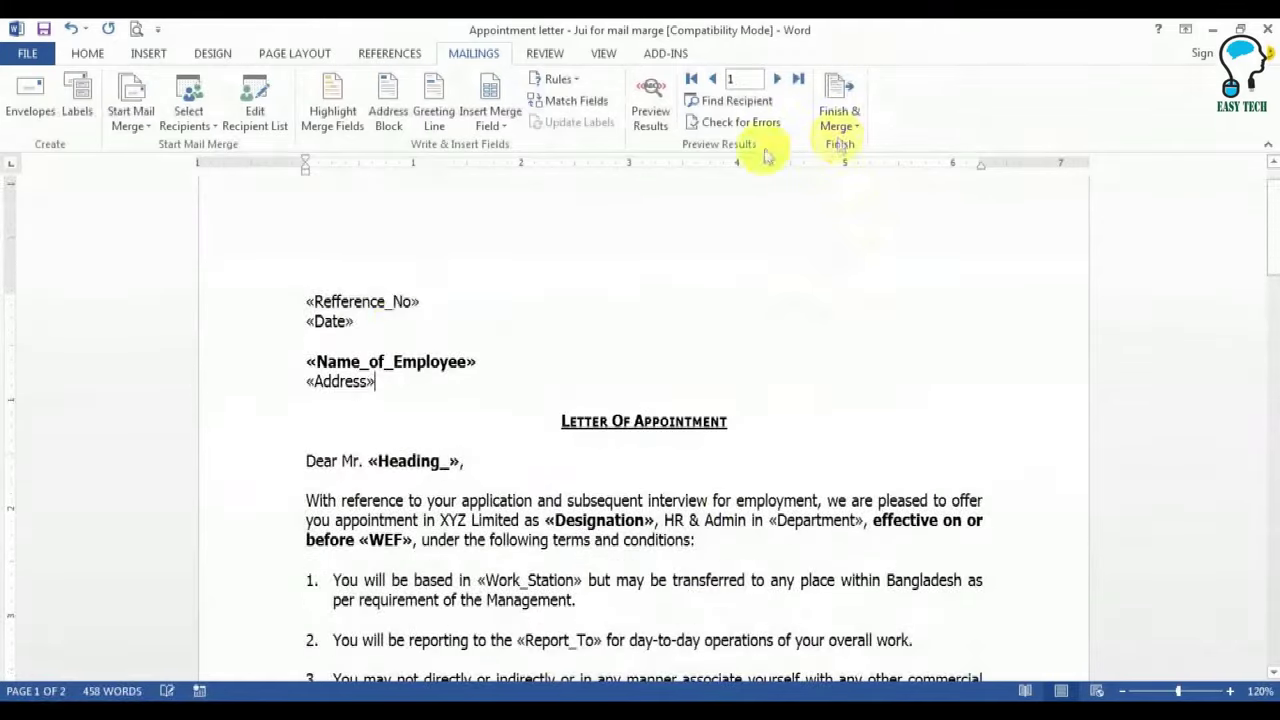
scroll(400, 330, "down", 1)
scroll(398, 330, "down", 7)
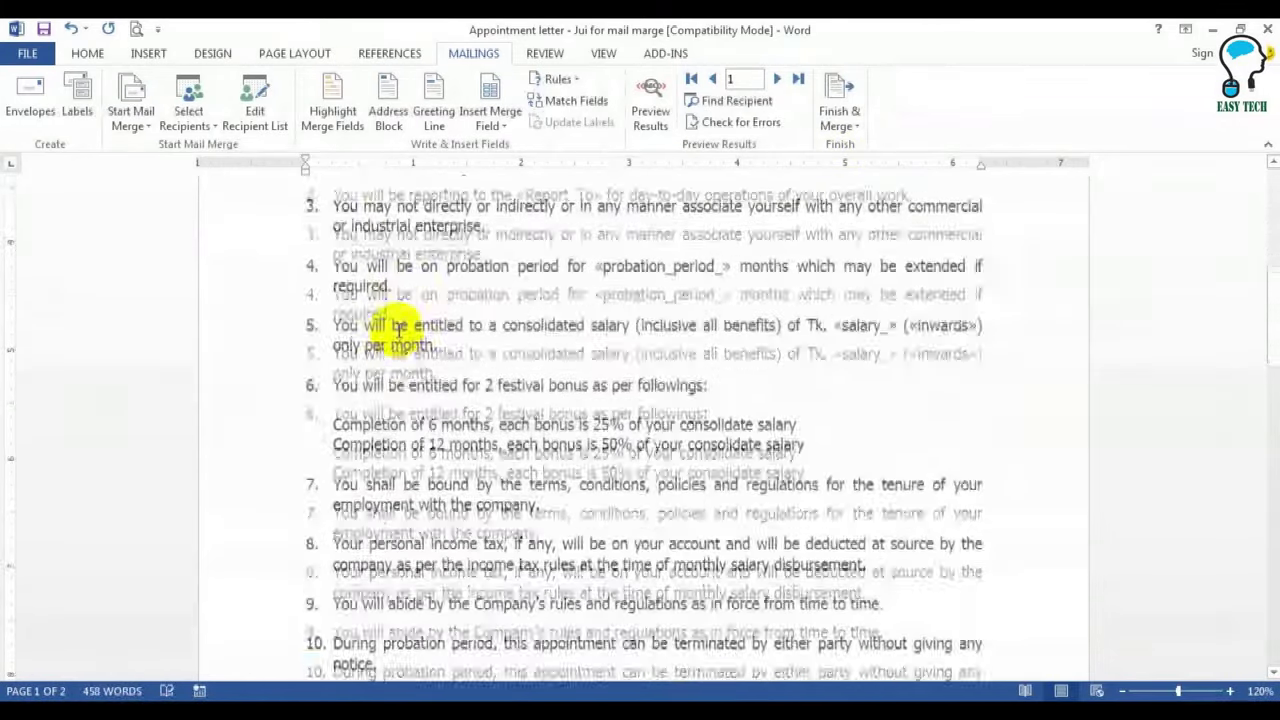
scroll(400, 330, "down", 15)
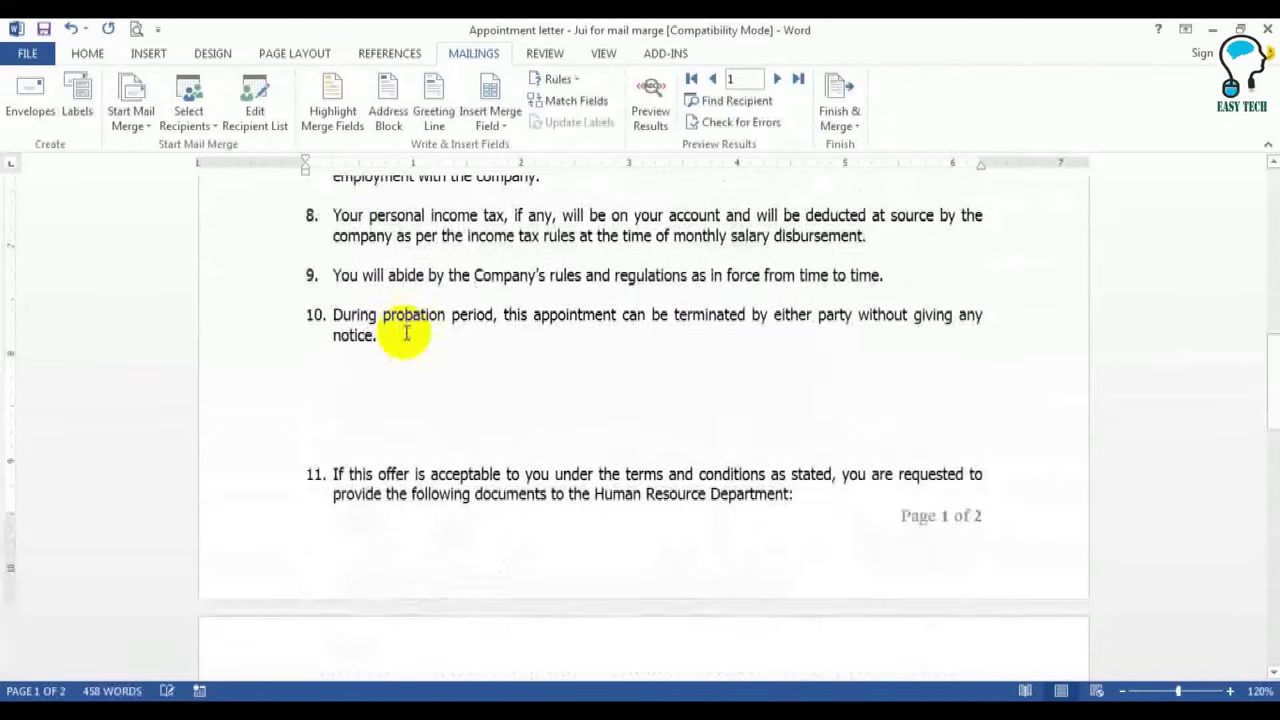
scroll(405, 333, "down", 2)
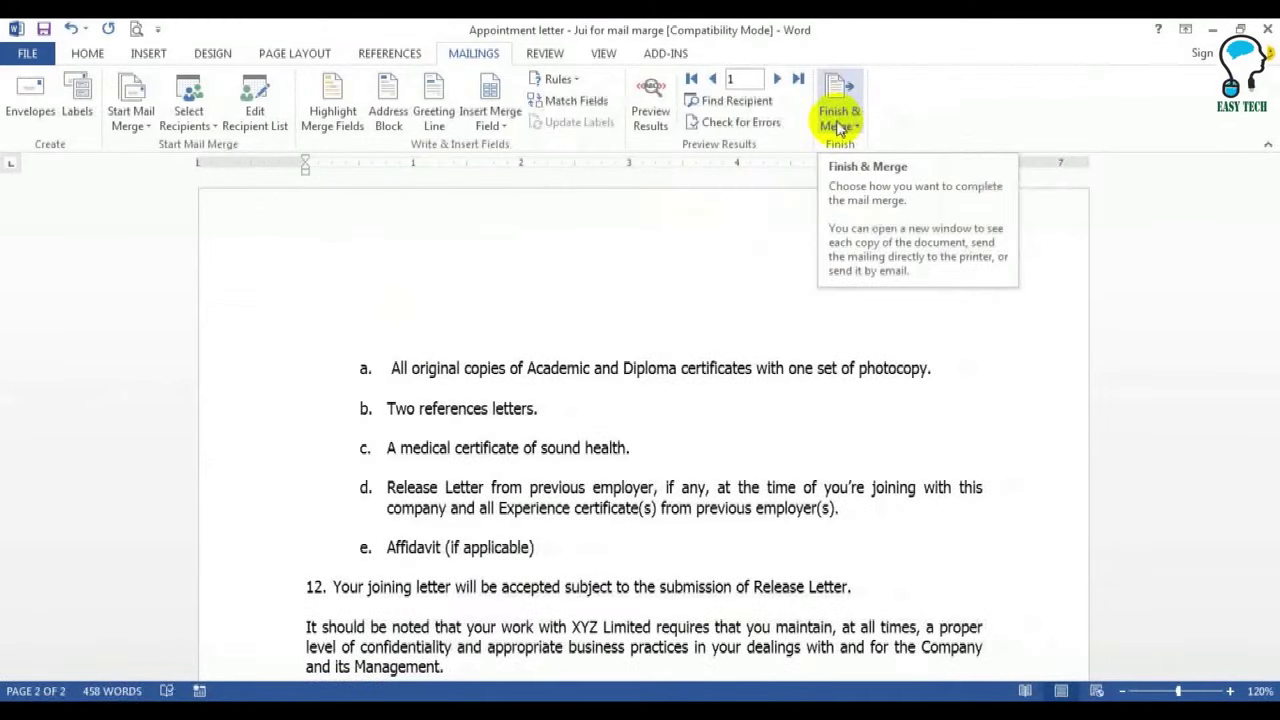
left_click(472, 293)
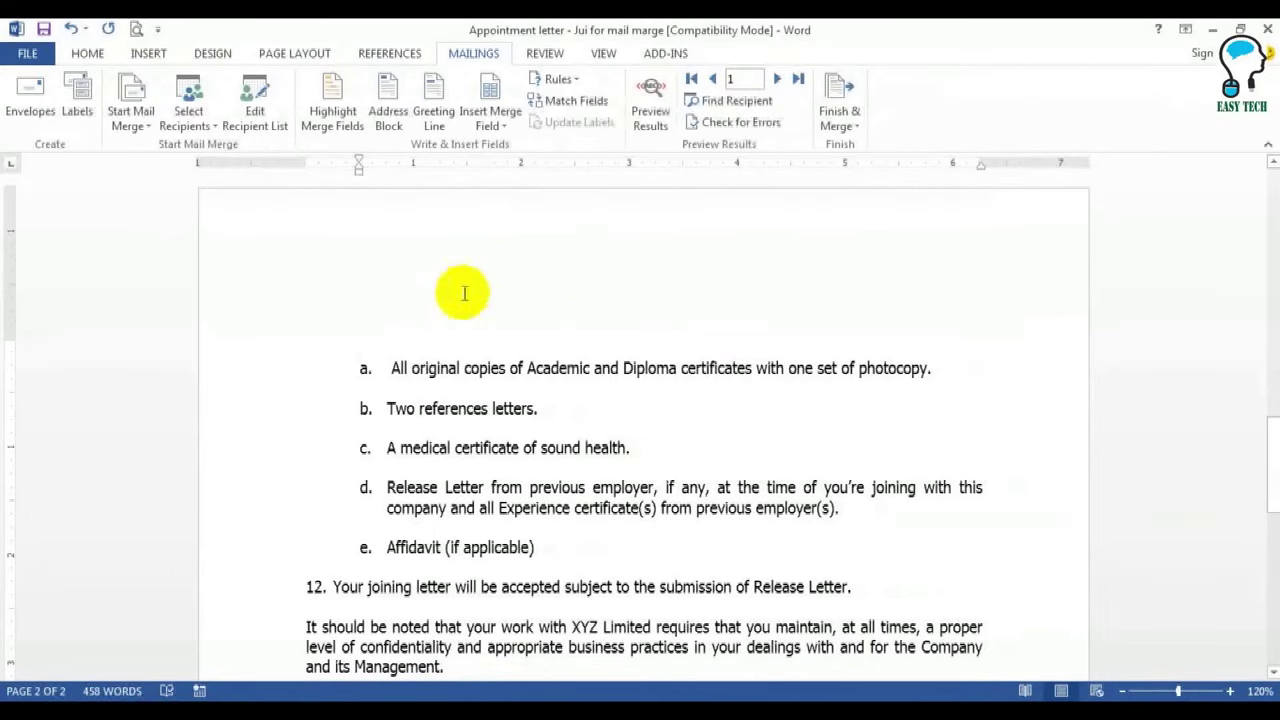
scroll(455, 358, "up", 3)
scroll(455, 358, "up", 5)
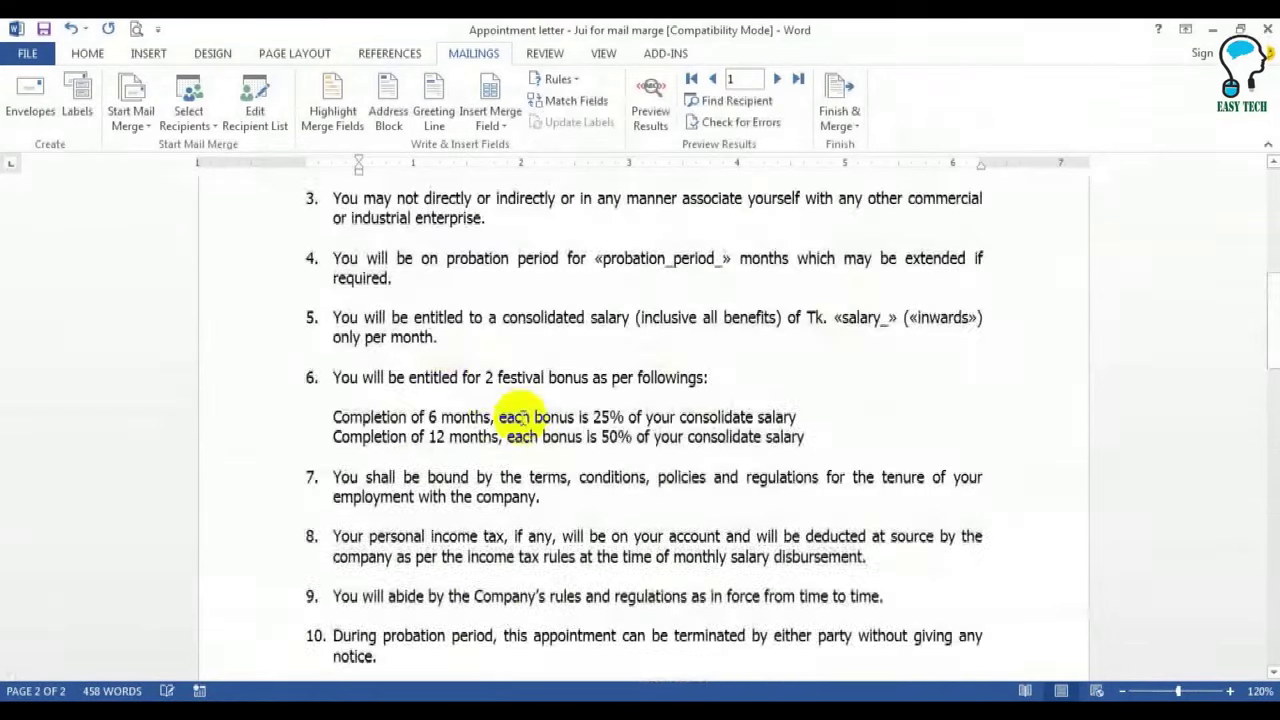
left_click(843, 122)
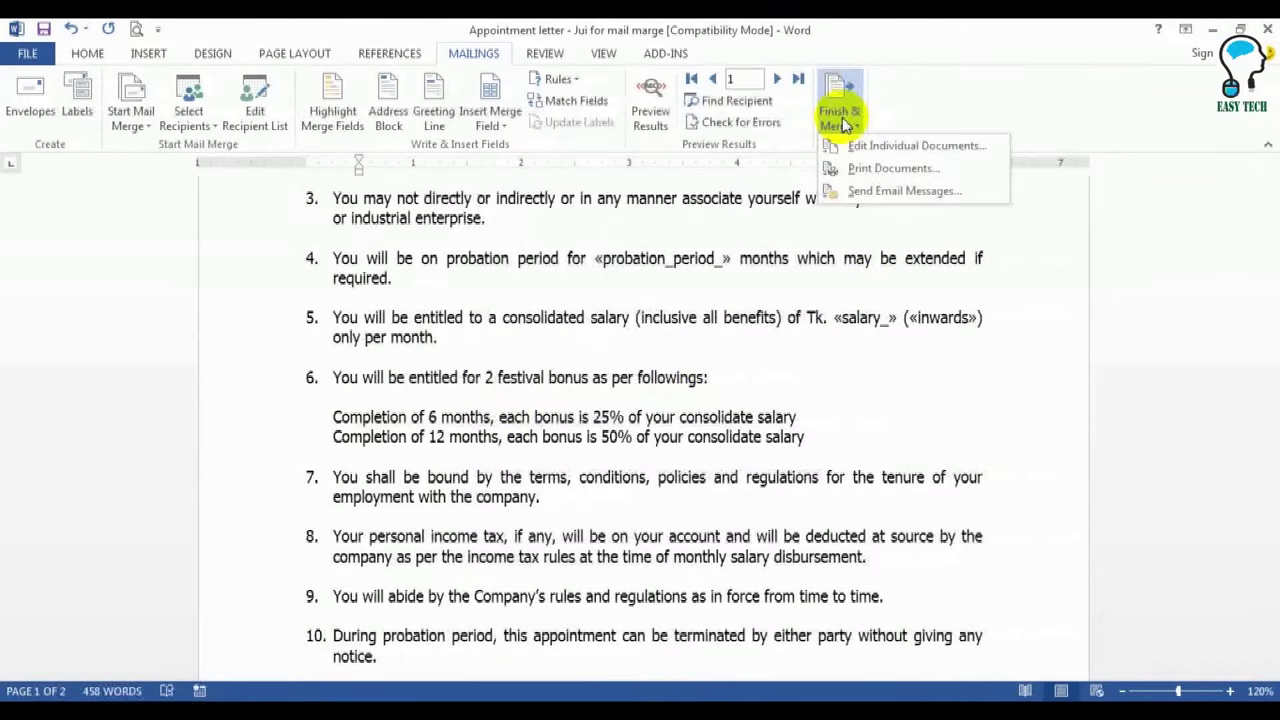
left_click(606, 286)
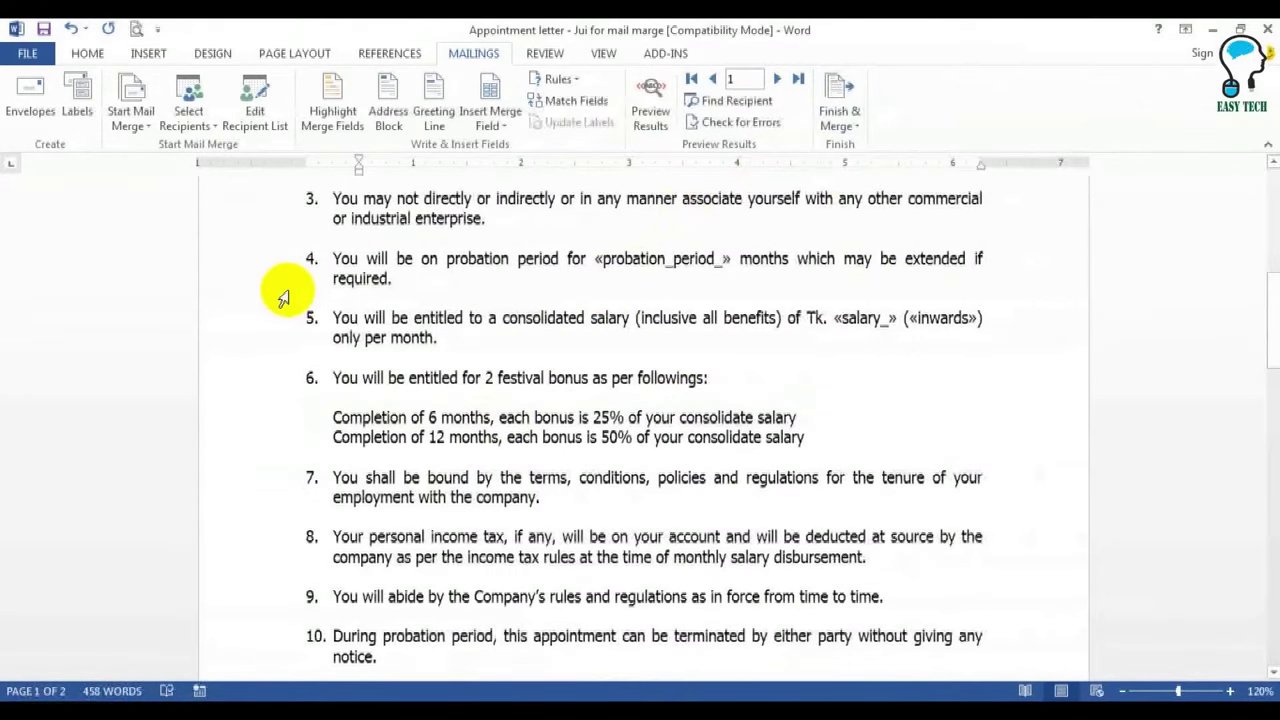
scroll(283, 297, "up", 3)
scroll(283, 297, "up", 3)
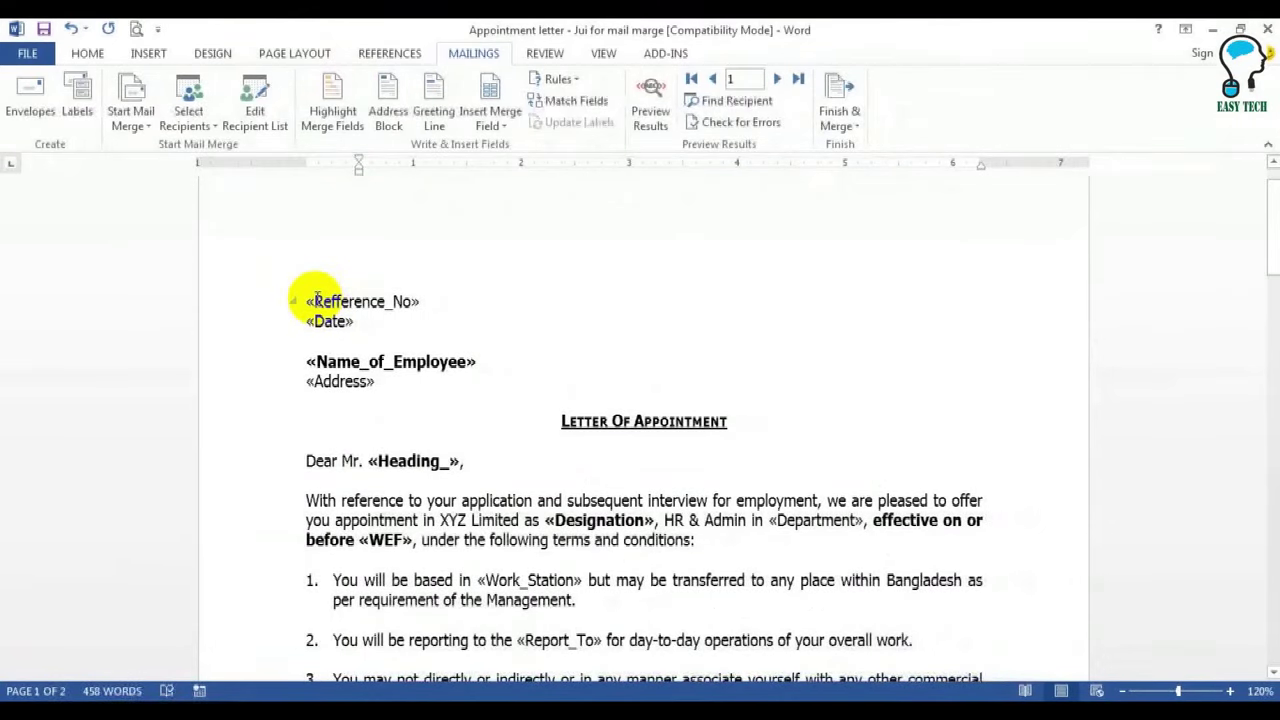
Cancel the new-document merge and instead print all merged letter records
left_click(846, 116)
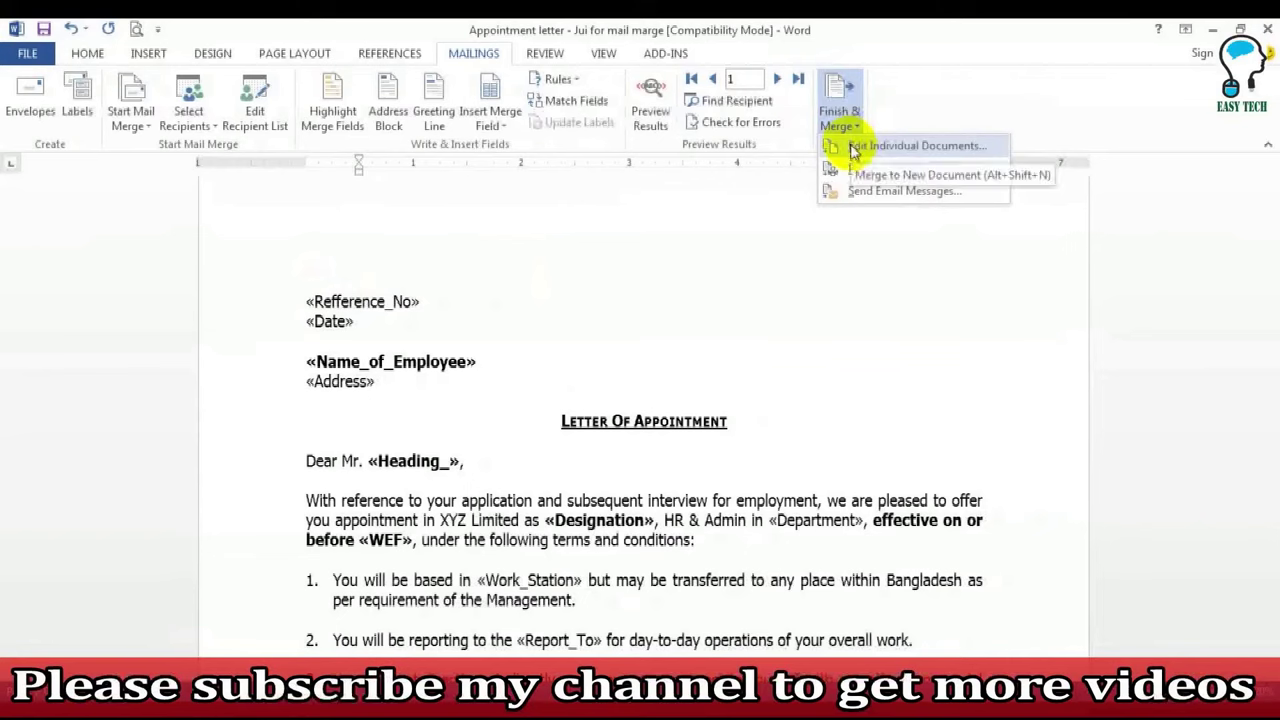
left_click(921, 147)
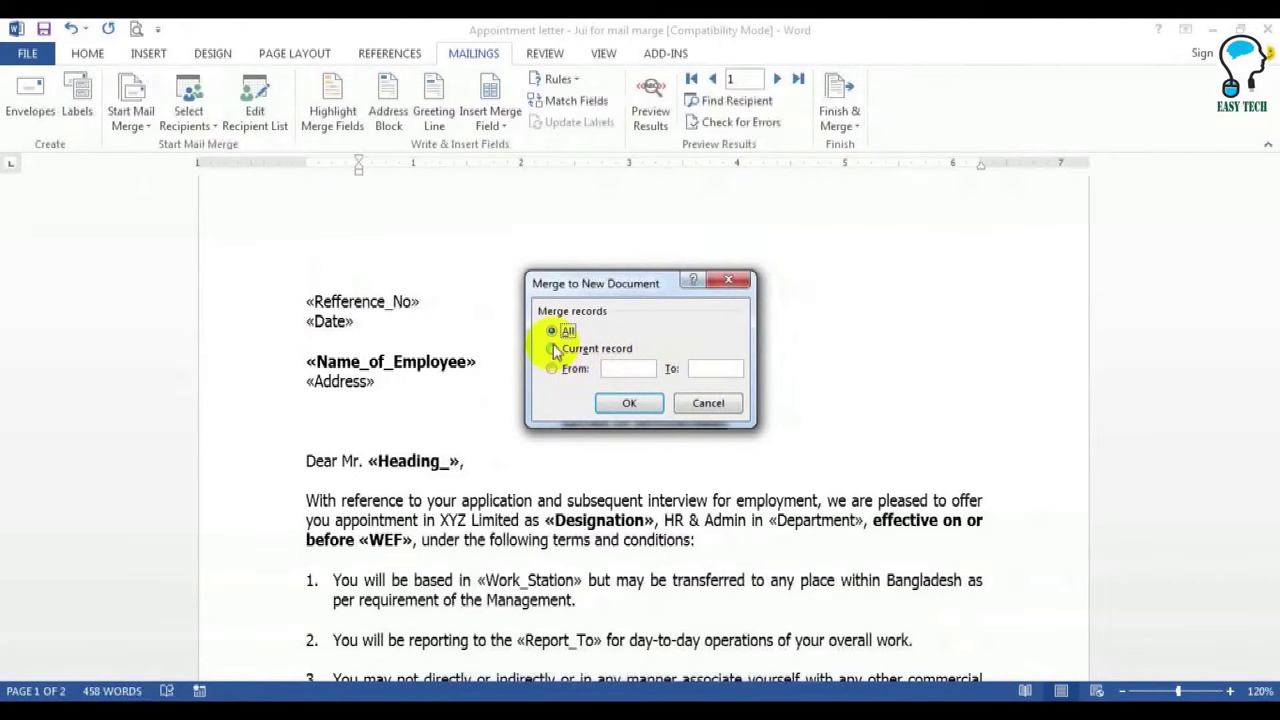
left_click(729, 283)
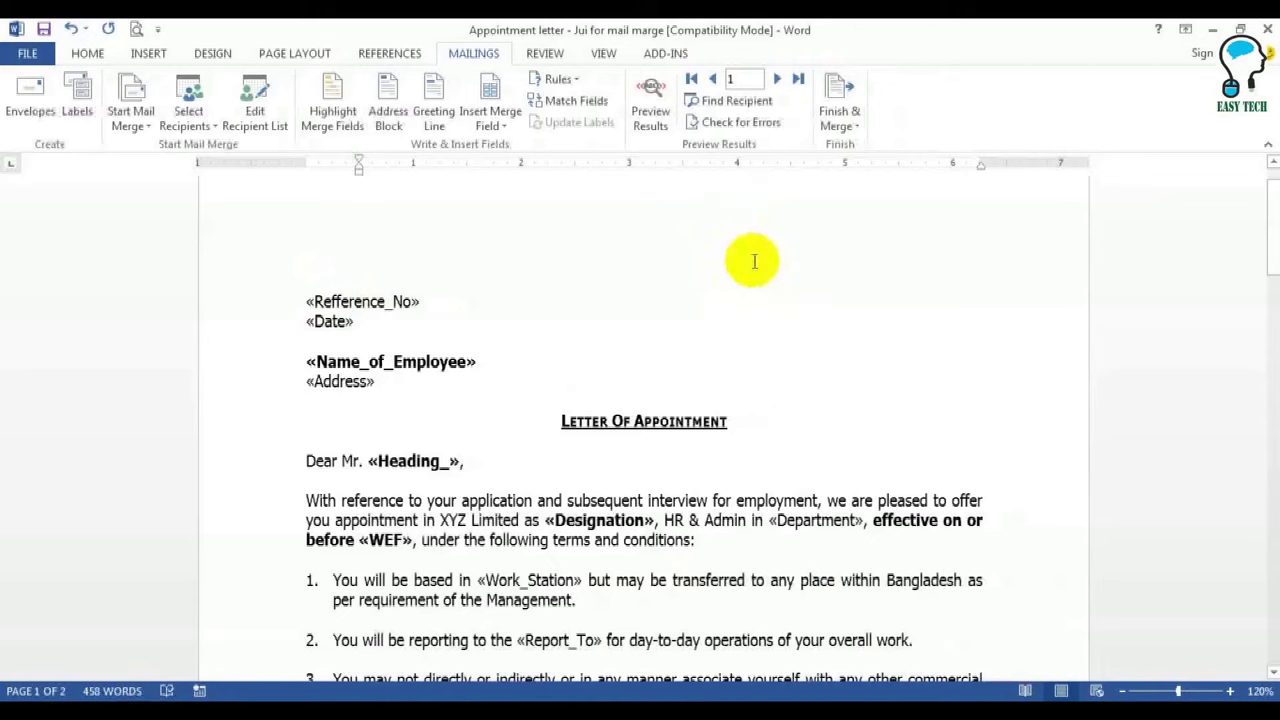
left_click(839, 118)
left_click(836, 170)
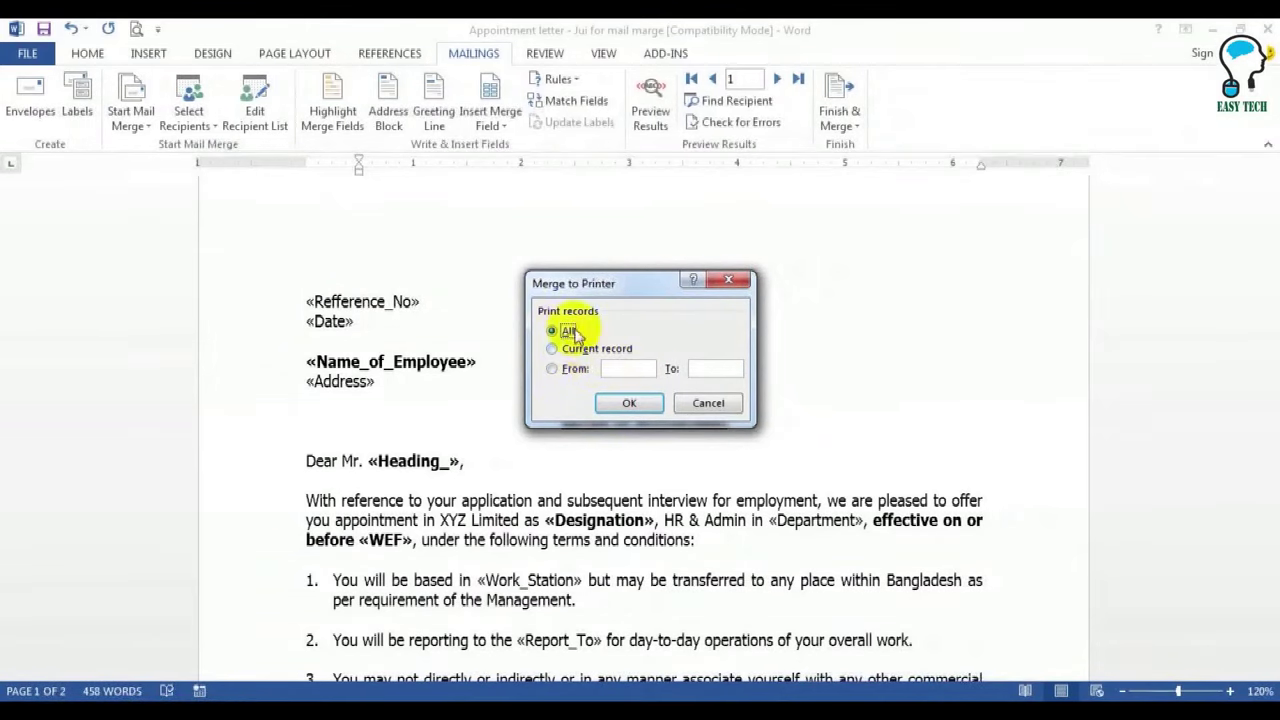
left_click(630, 404)
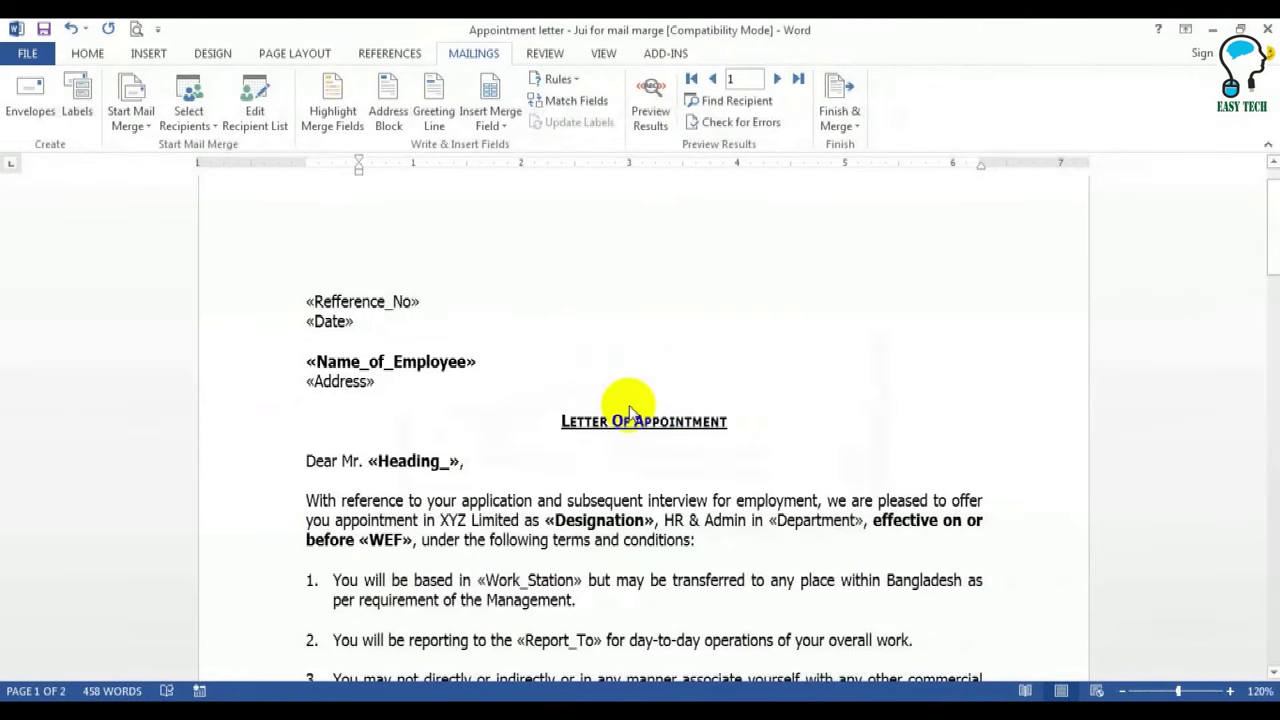
left_click(848, 524)
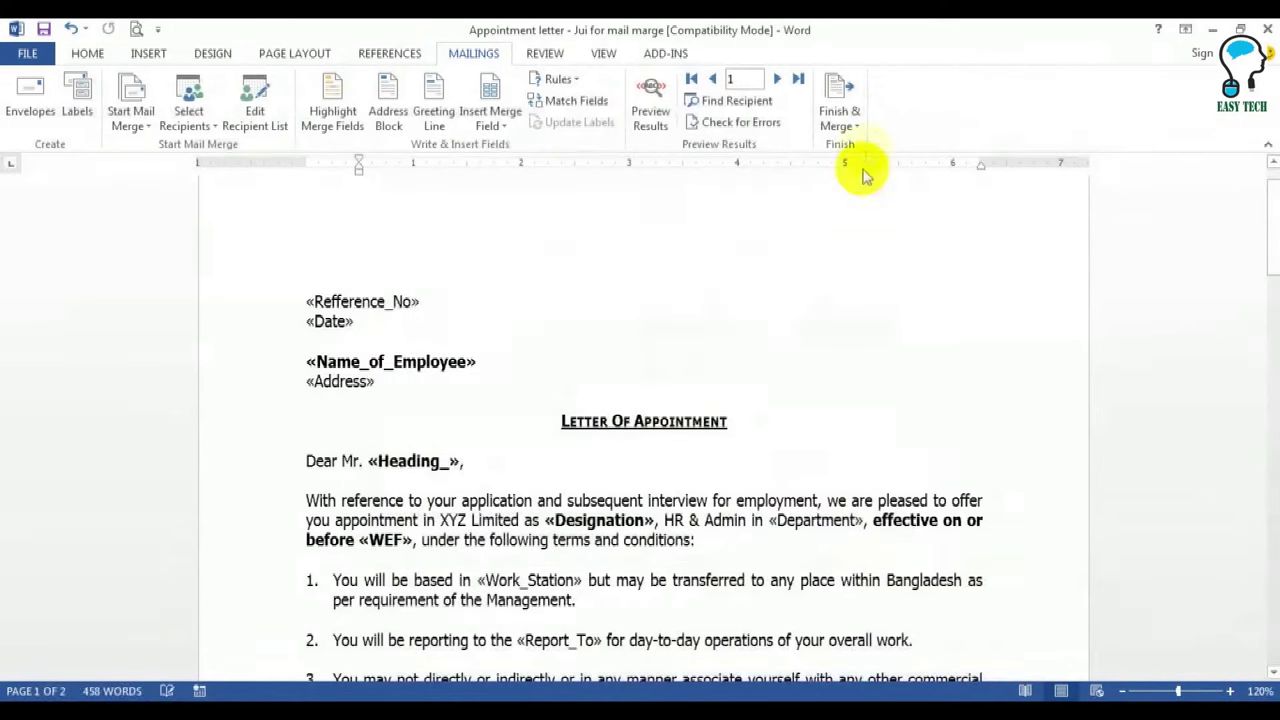
Merge all records into the new Letters1 document and review the first employee's name
left_click(836, 120)
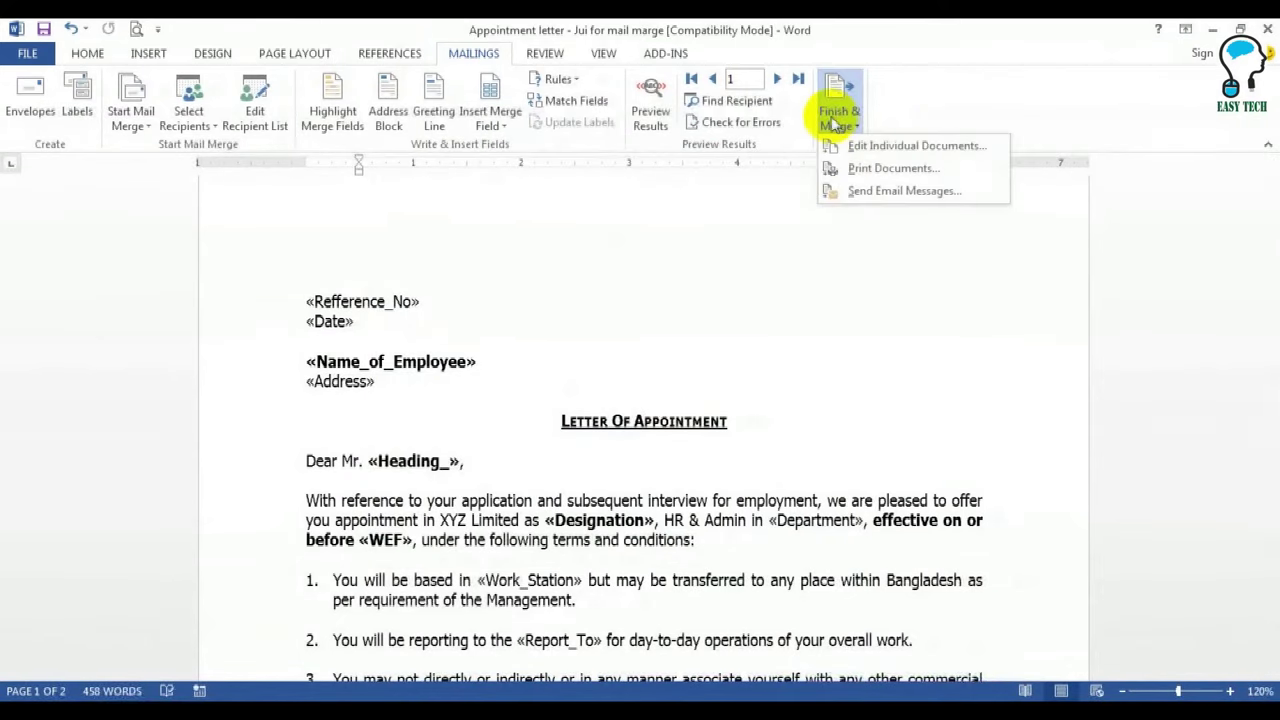
left_click(848, 148)
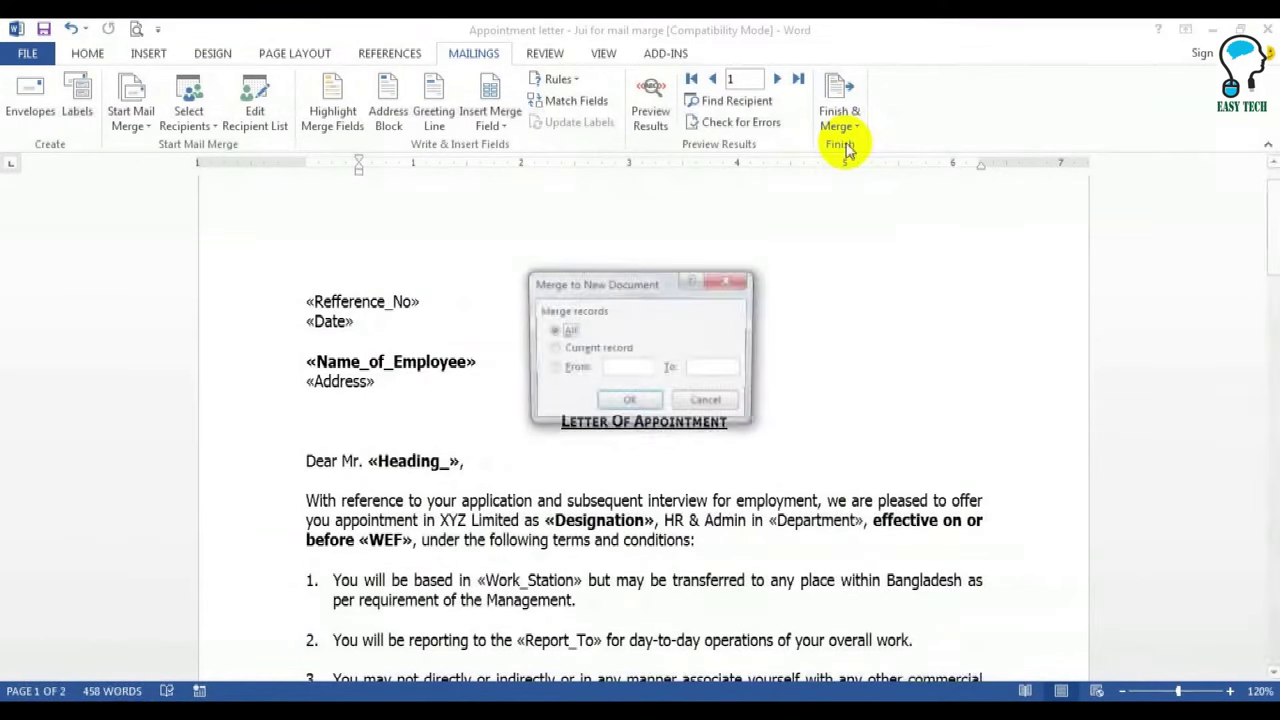
left_click(636, 402)
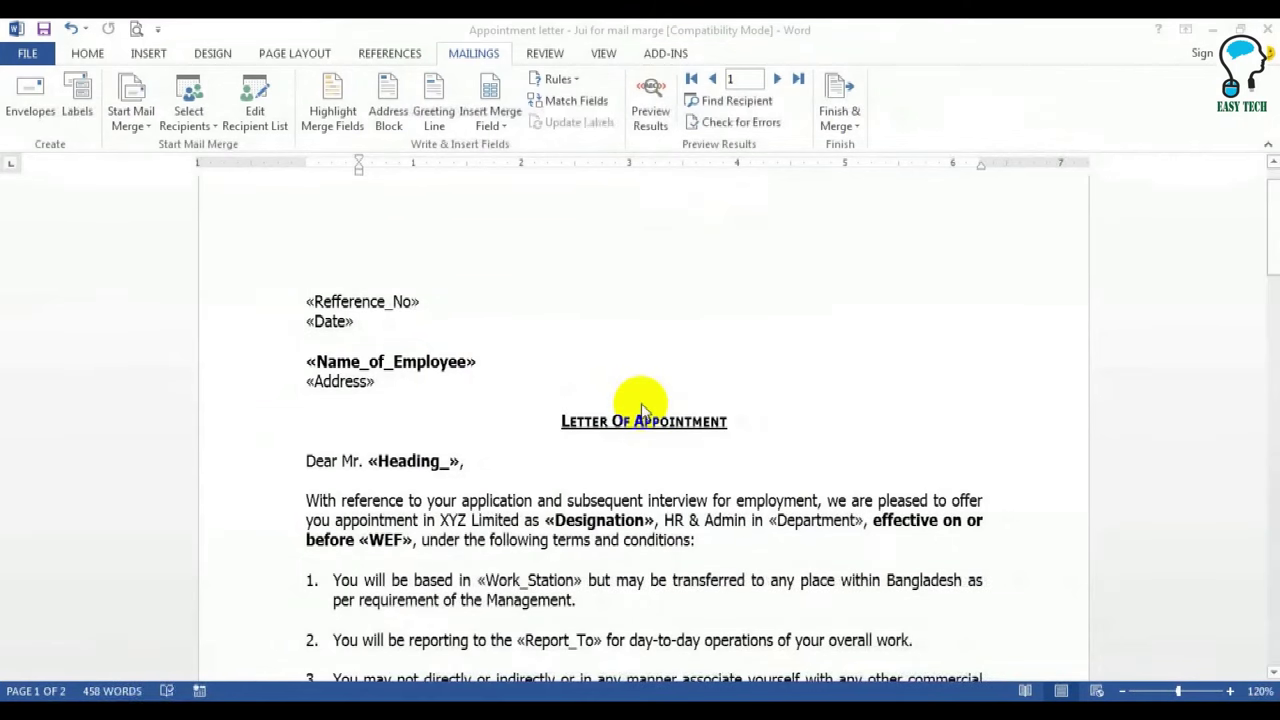
scroll(643, 403, "down", 3)
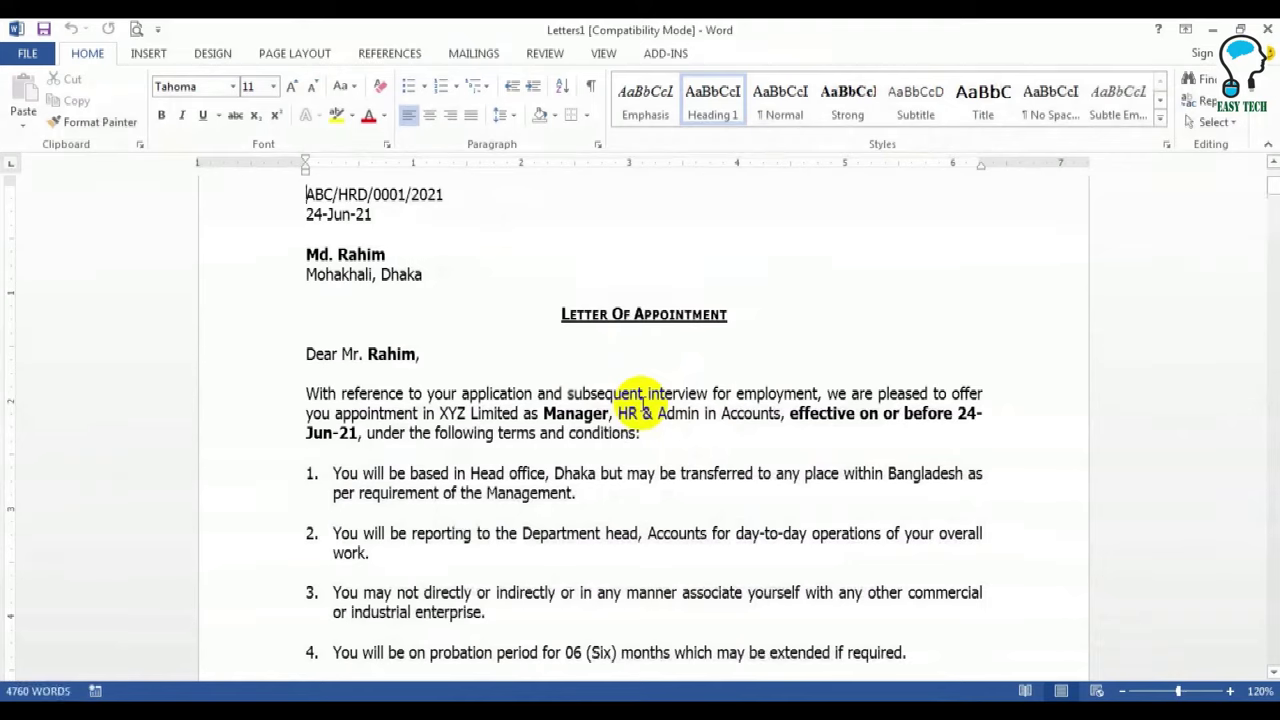
scroll(600, 380, "up", 2)
double_click(361, 361)
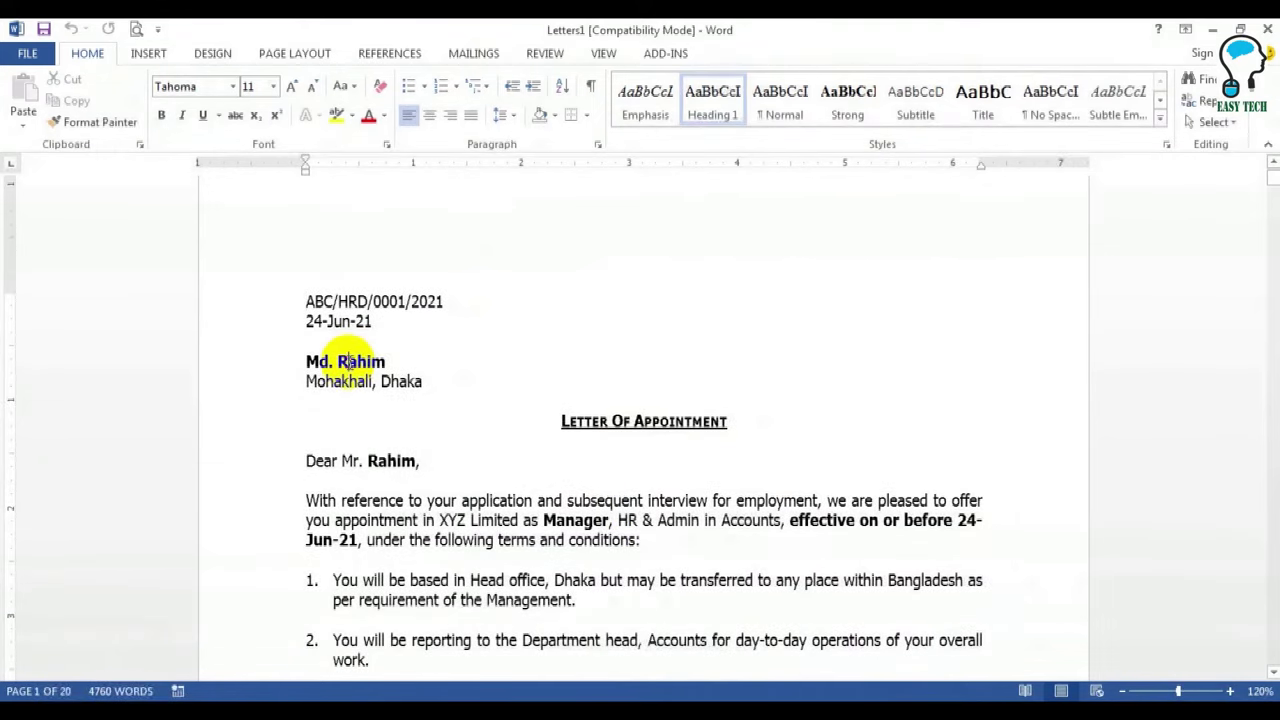
key("alt+Tab")
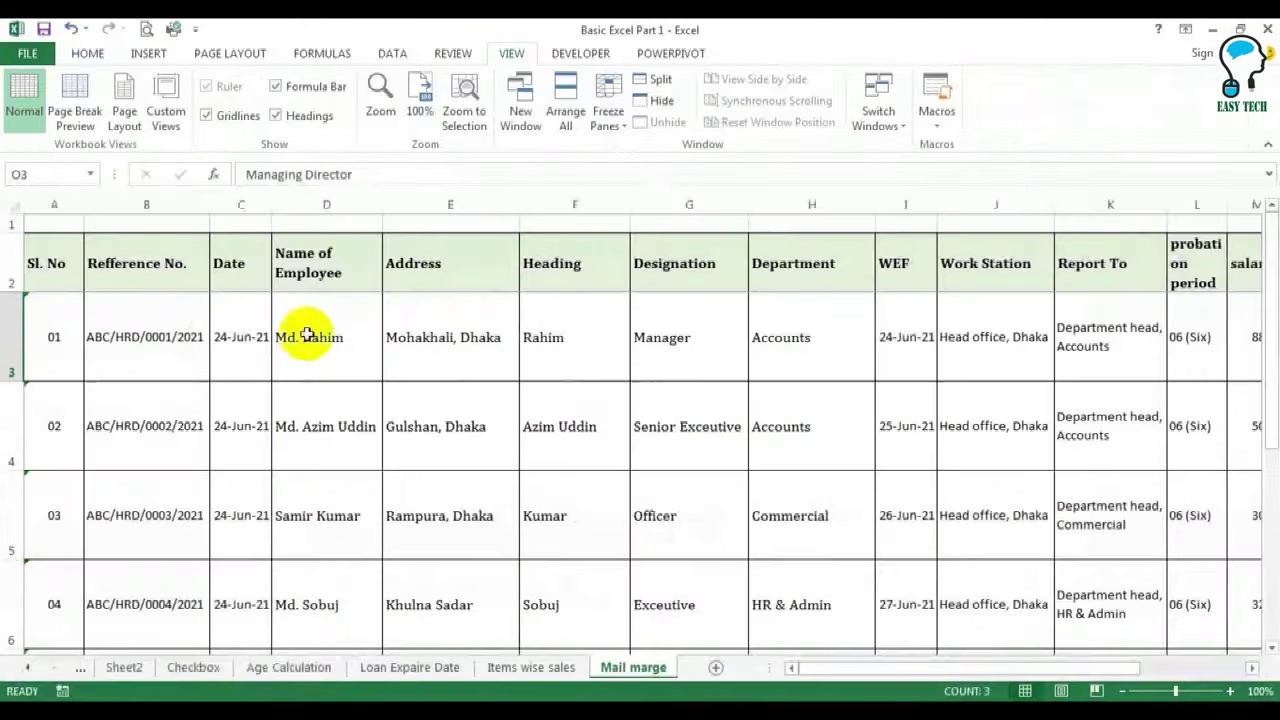
left_click(295, 343)
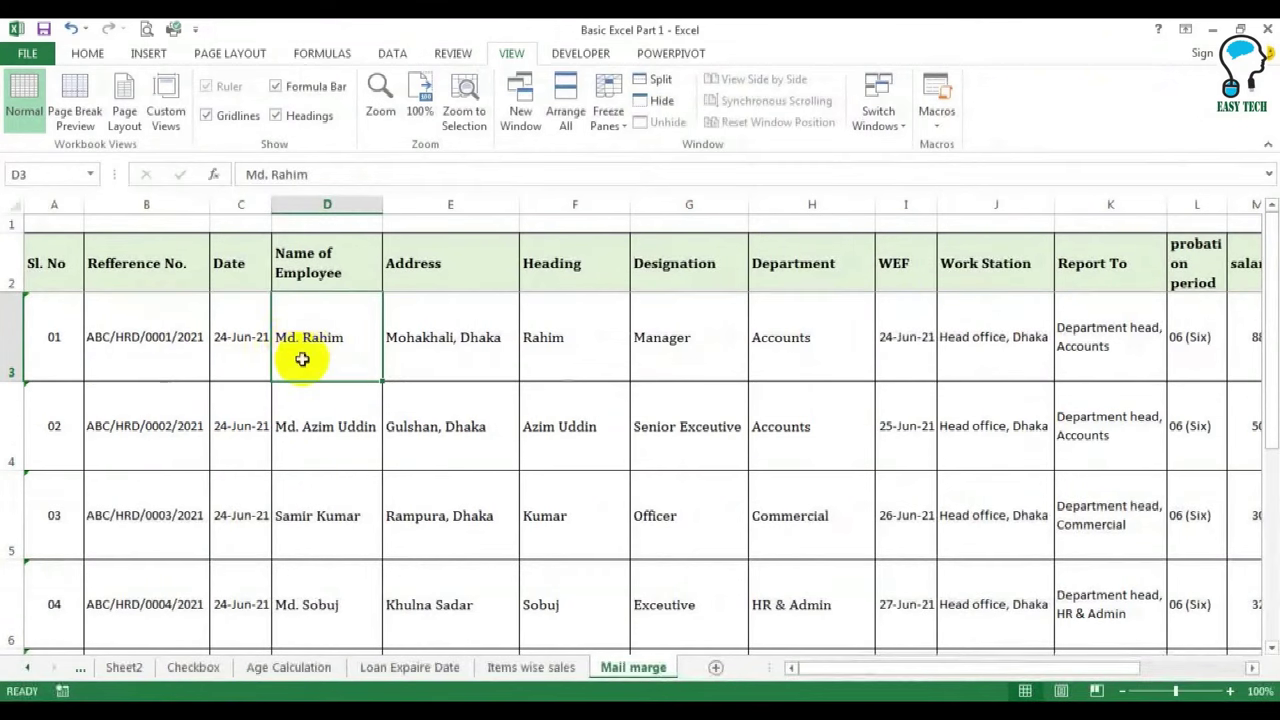
left_click(102, 345)
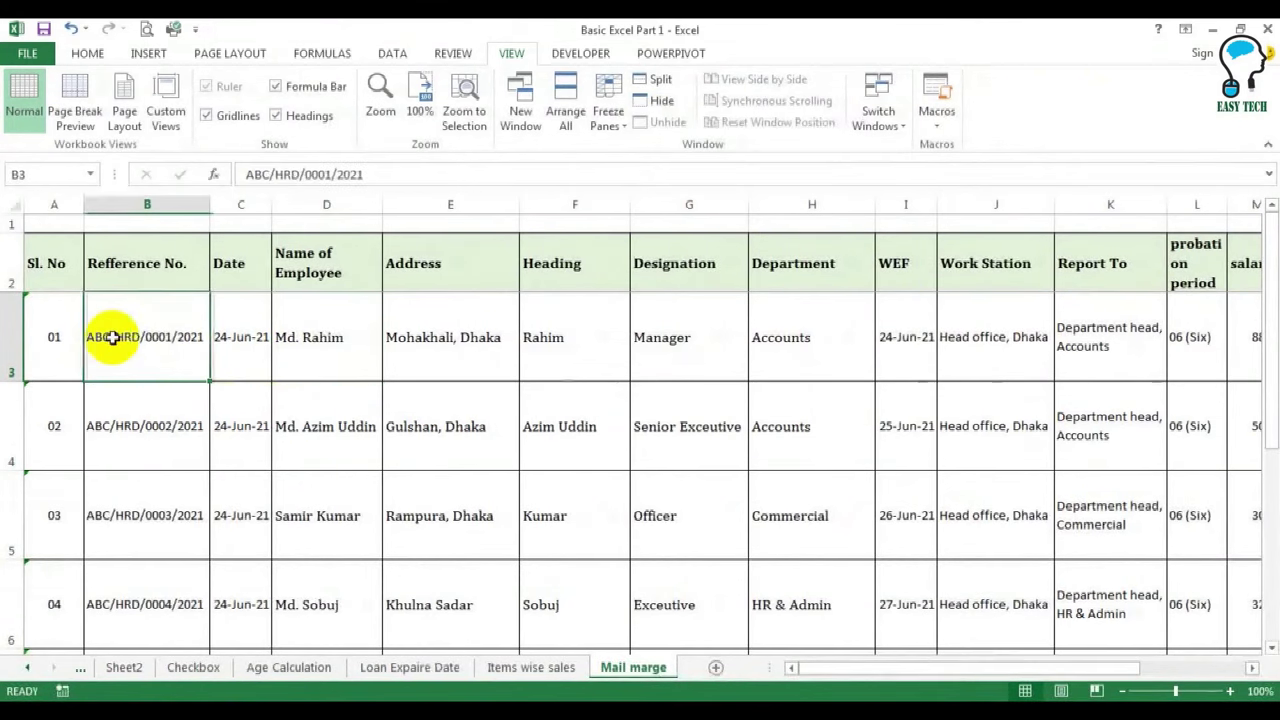
left_click(443, 623)
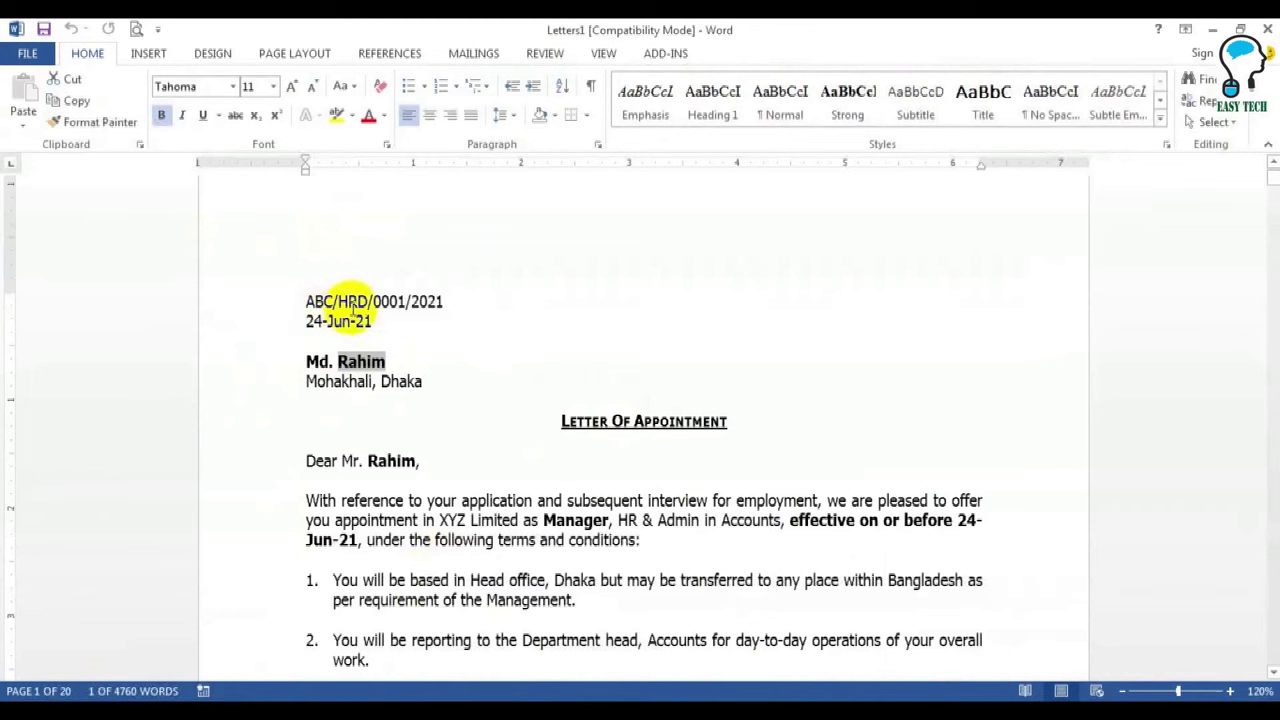
left_click_drag(306, 321, 371, 321)
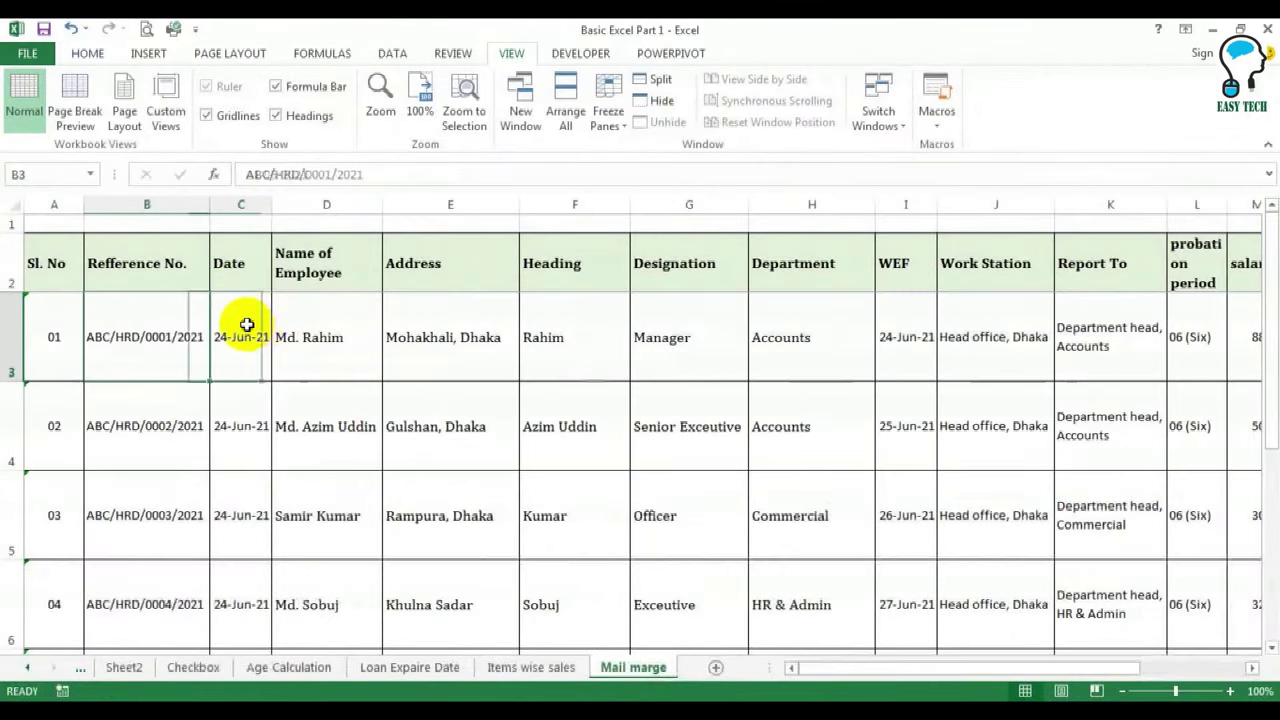
left_click(241, 330)
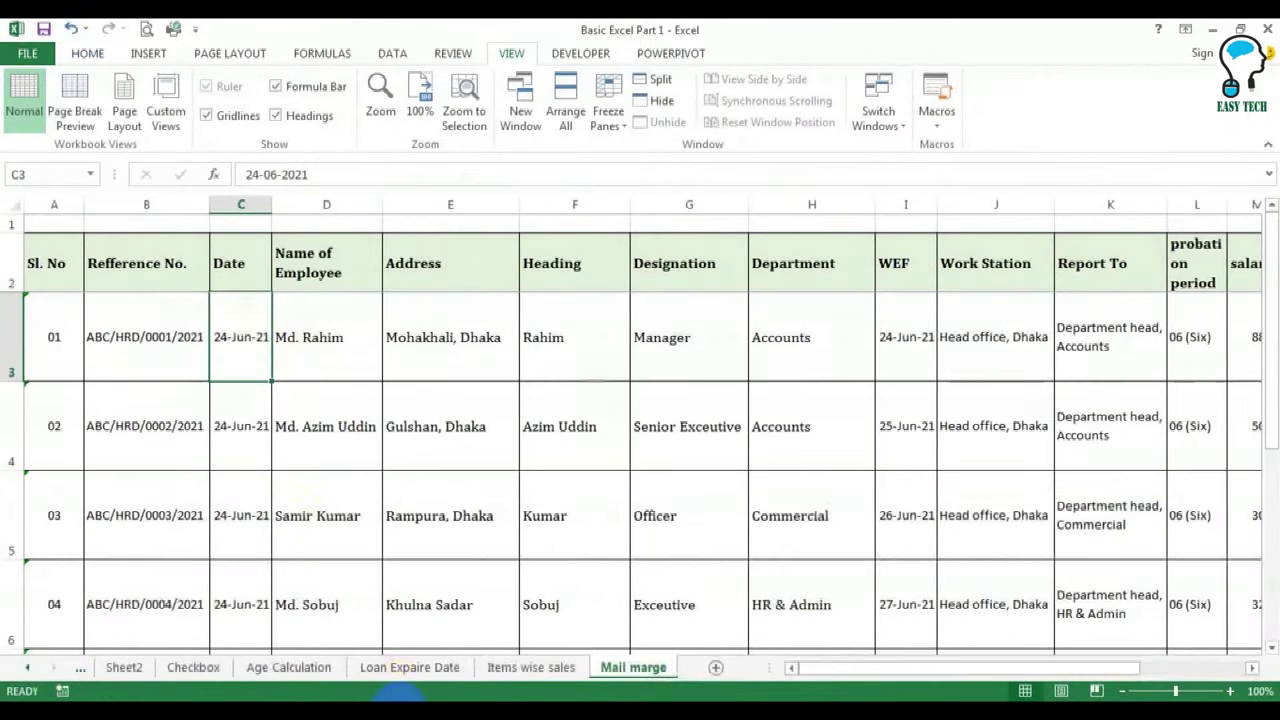
mouse_move(392, 700)
left_click(471, 628)
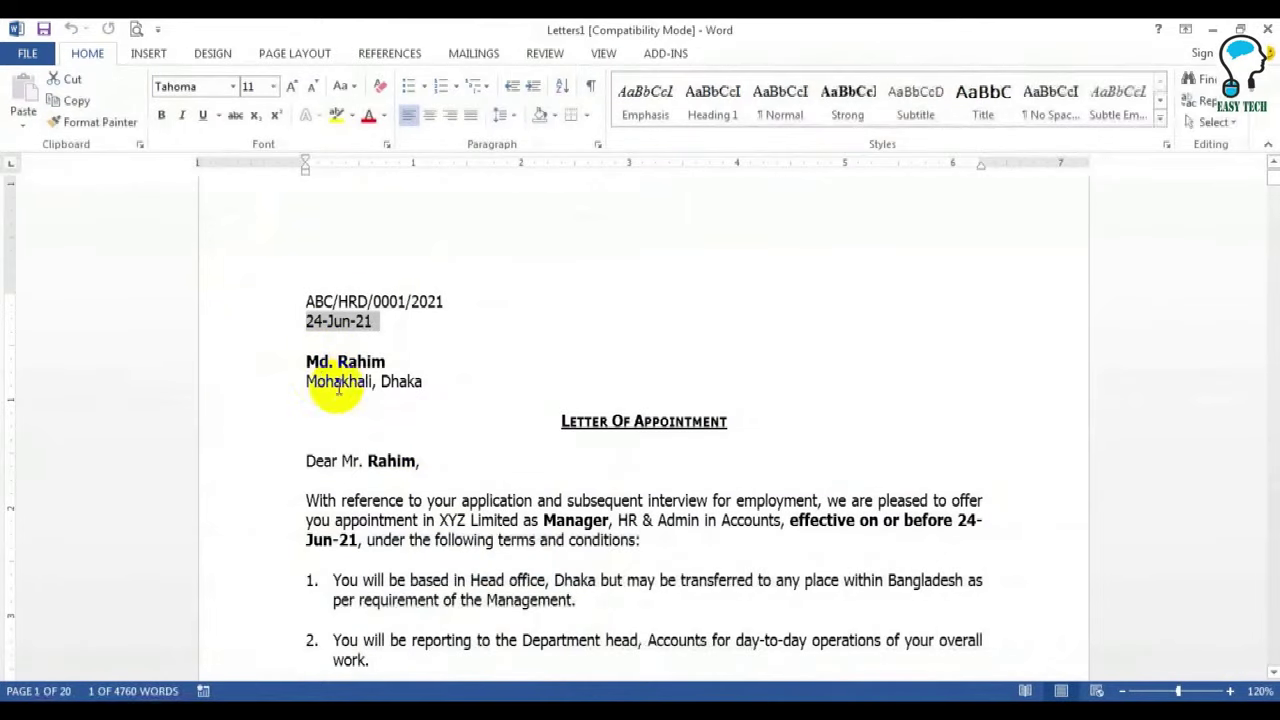
key("alt+Tab")
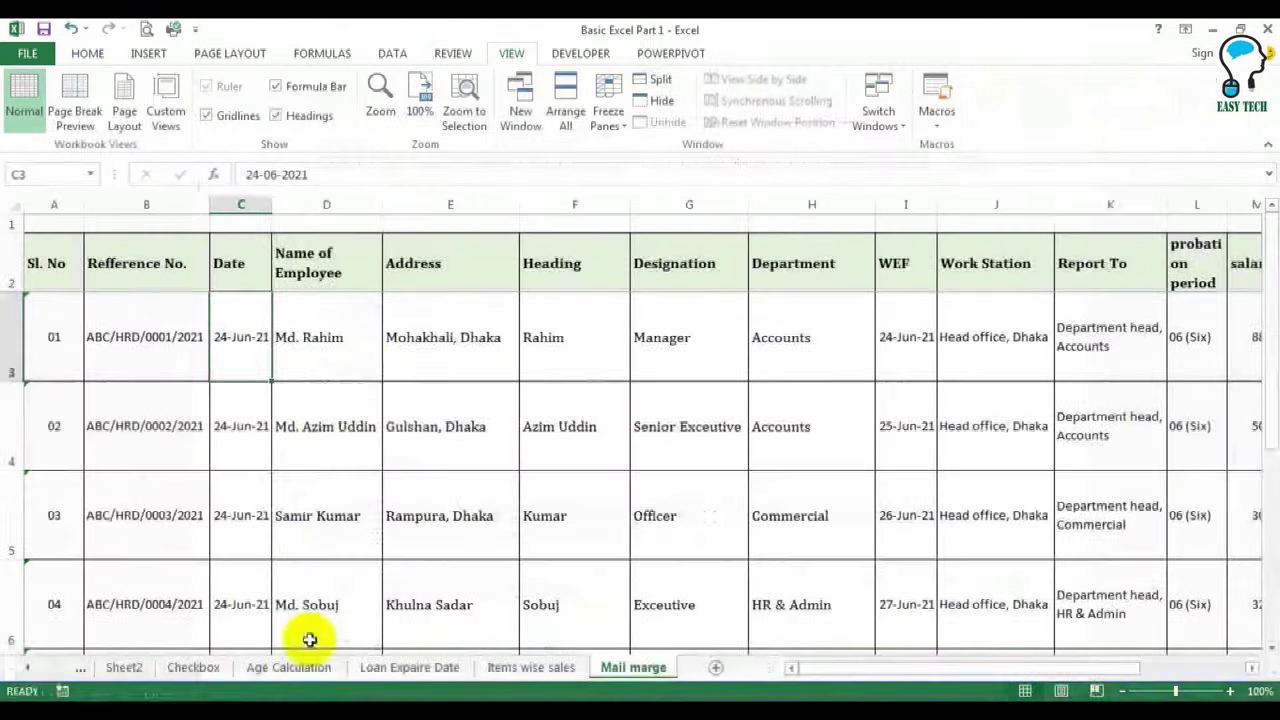
left_click(457, 340)
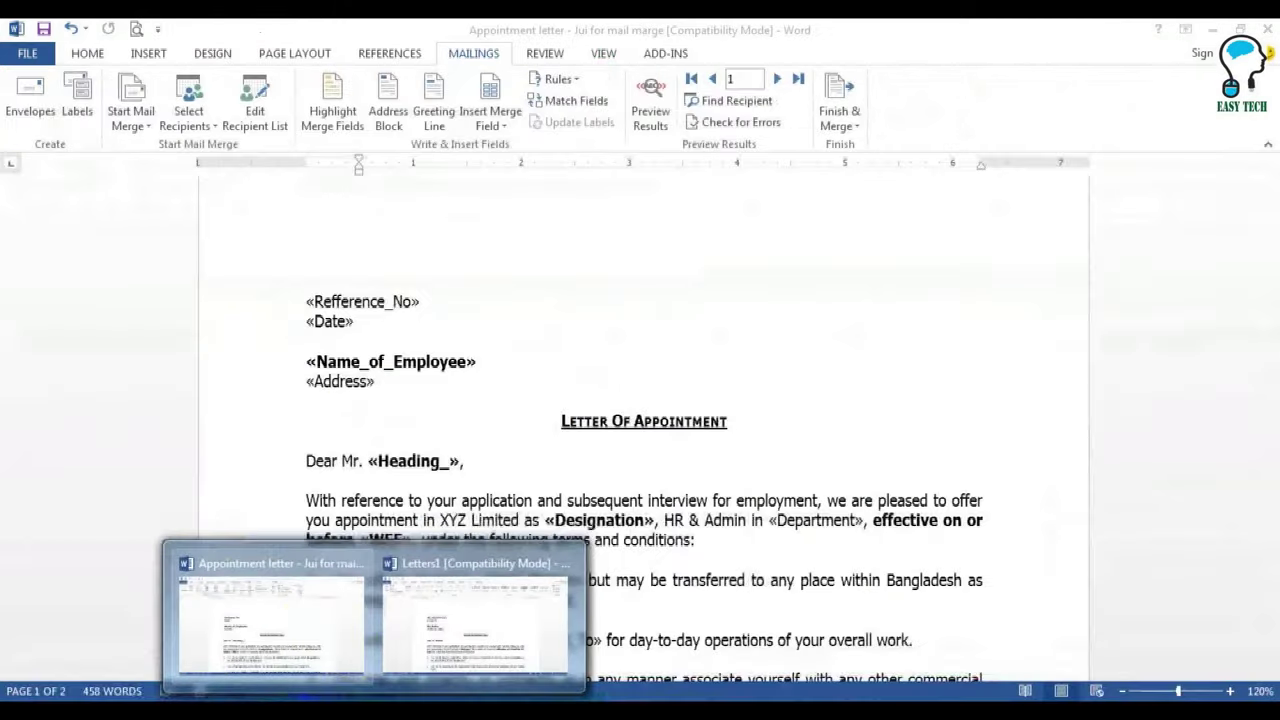
left_click(318, 635)
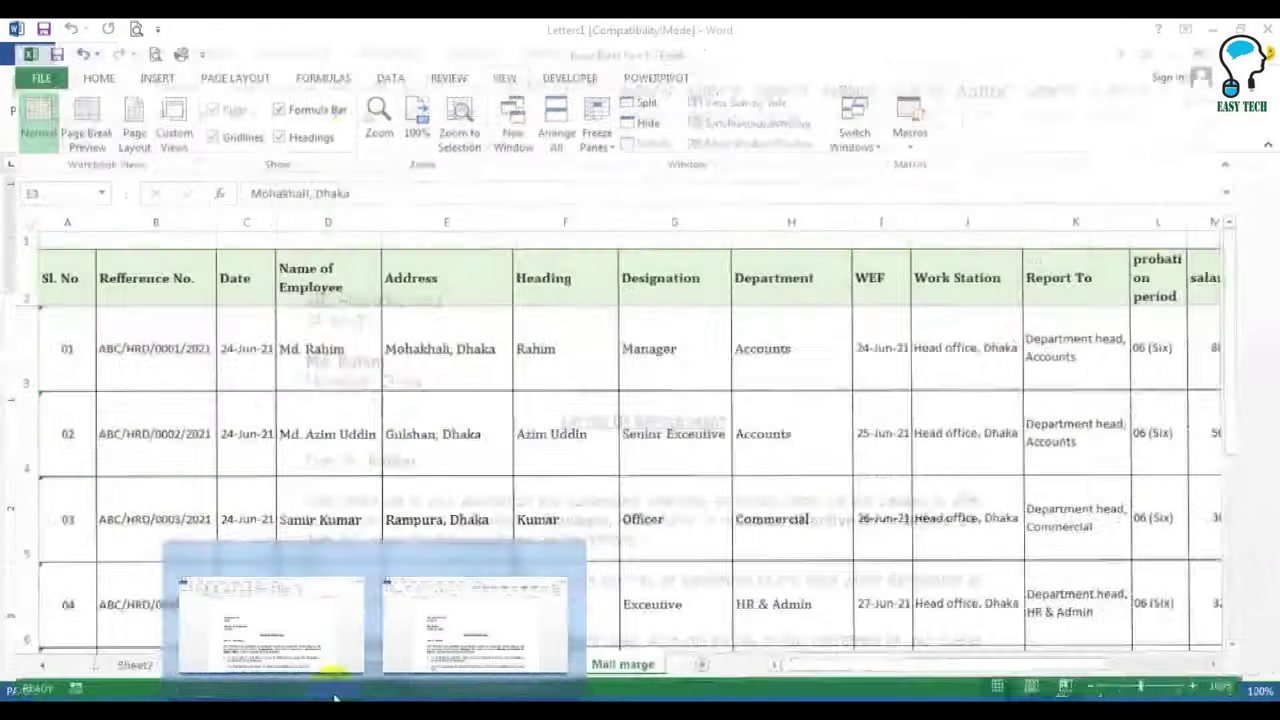
key("alt+Tab")
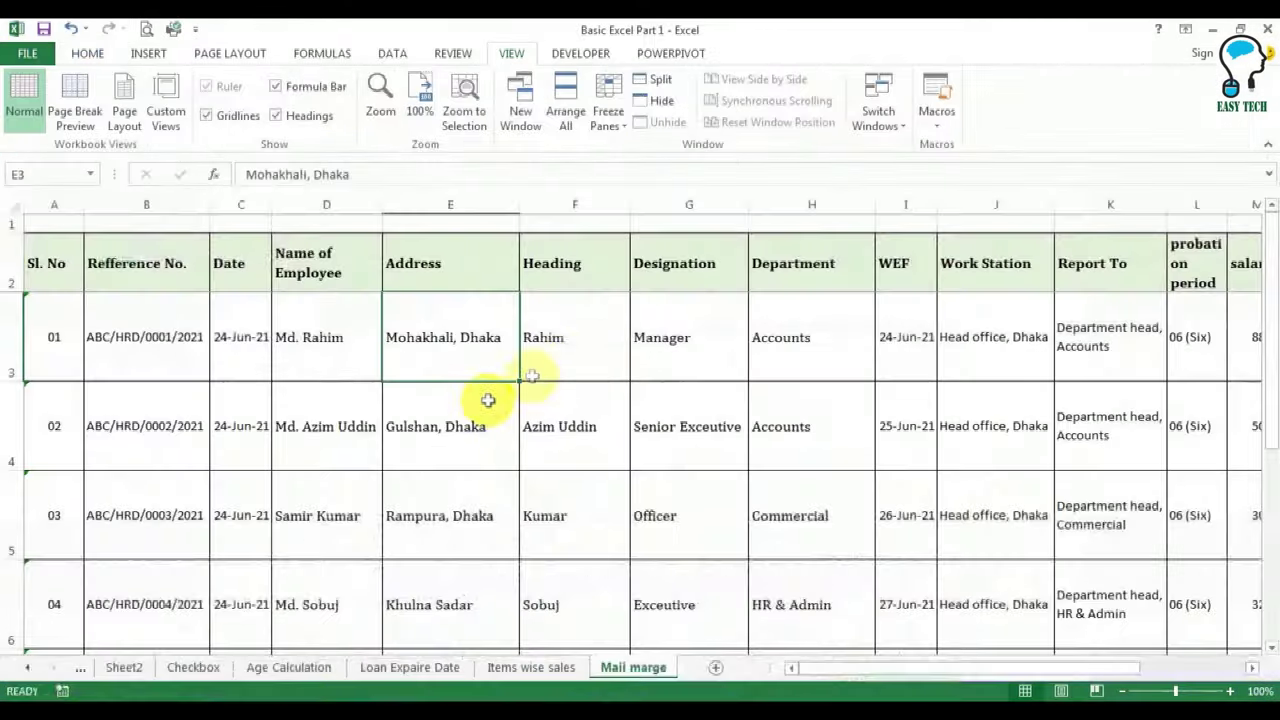
left_click(657, 334)
left_click(803, 330)
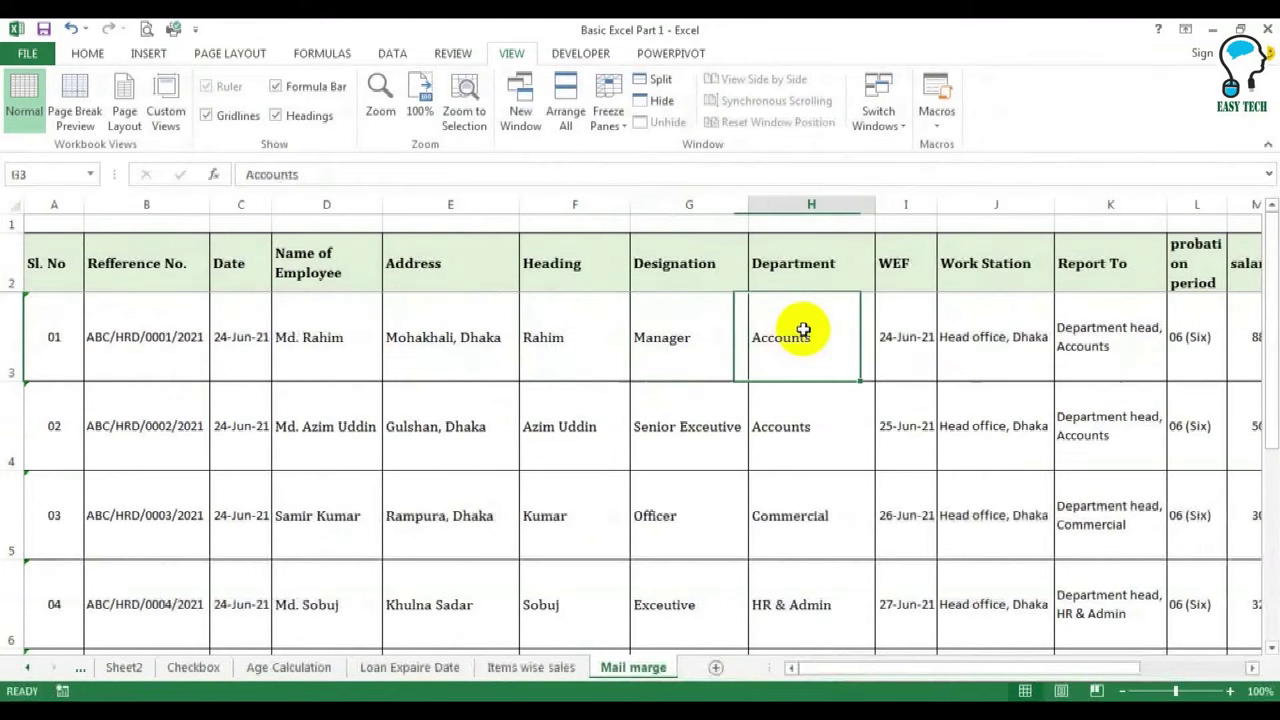
left_click(906, 337)
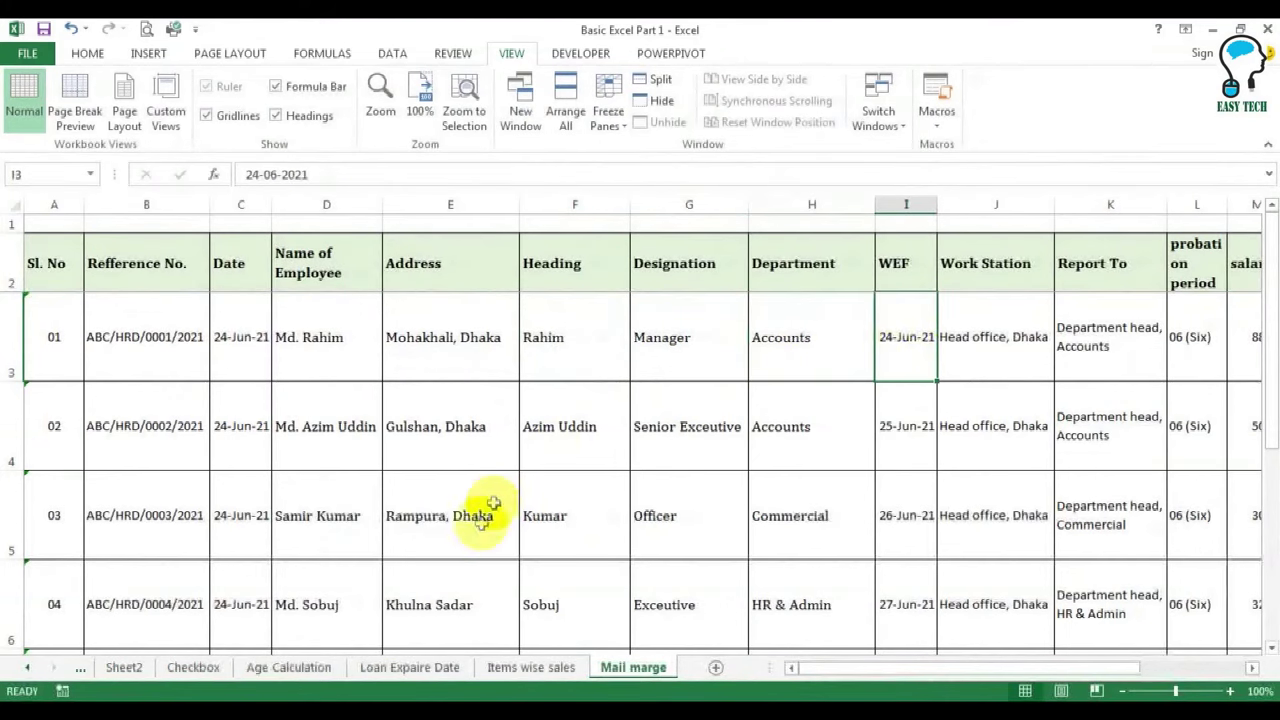
Delete the stray 'HR & Admin' and comma so it reads 'Manager in Accounts', then review the date and work station
key("alt+Tab")
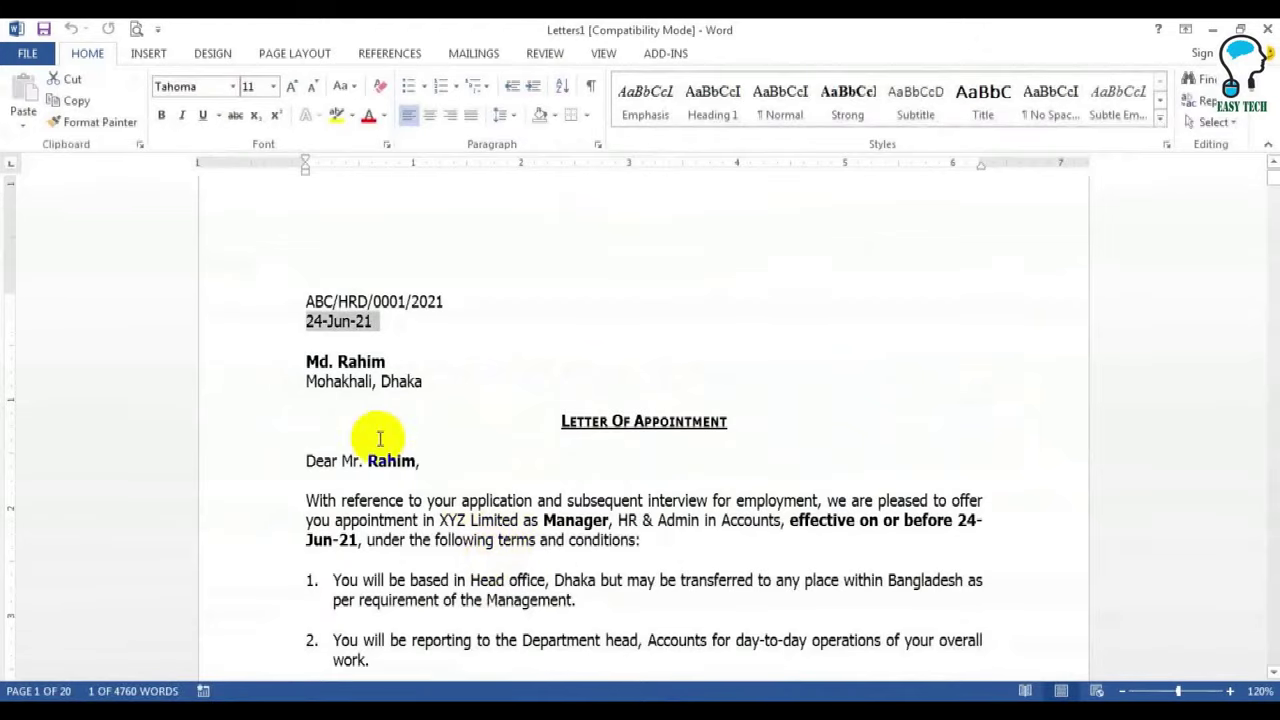
scroll(571, 491, "down", 3)
double_click(573, 360)
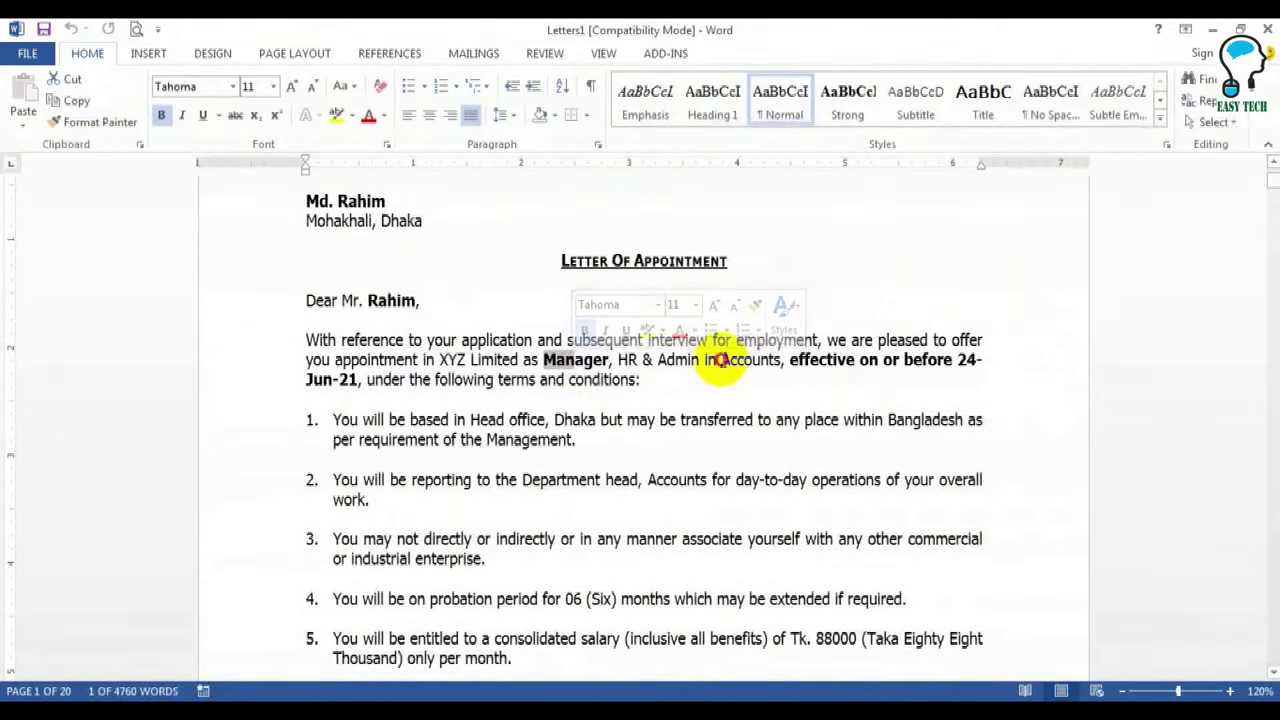
double_click(768, 362)
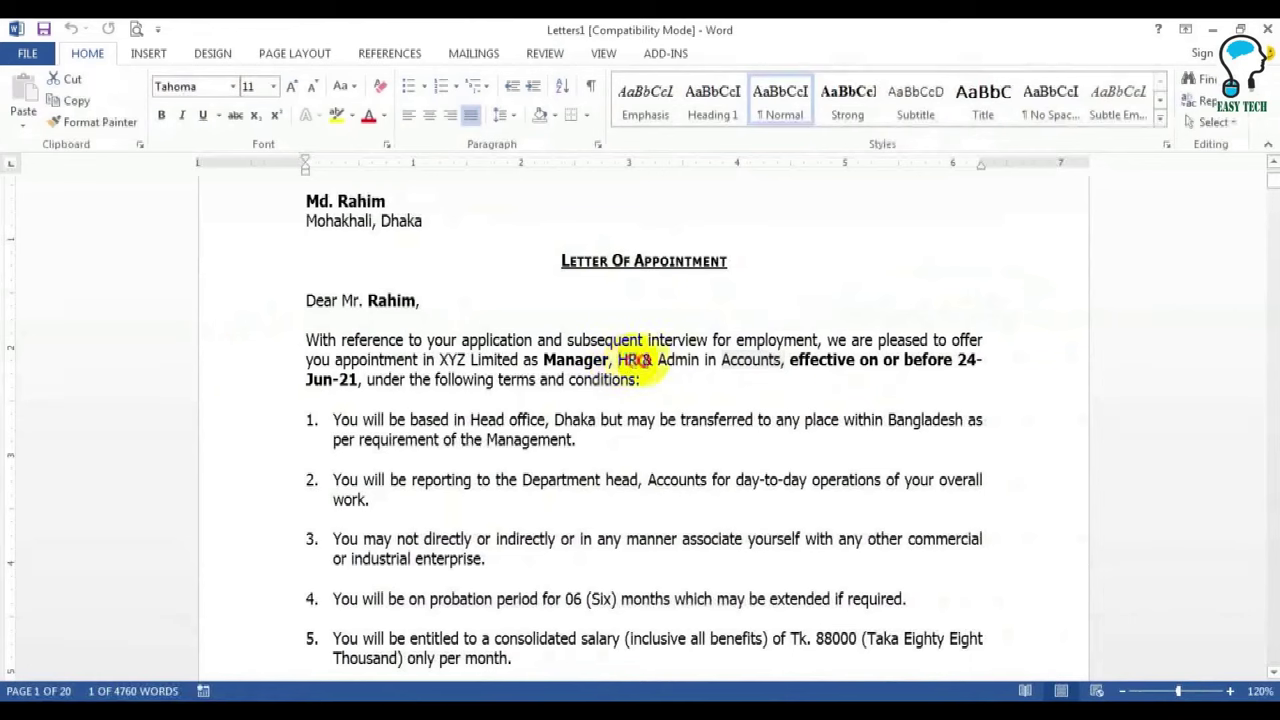
left_click_drag(682, 360, 688, 366)
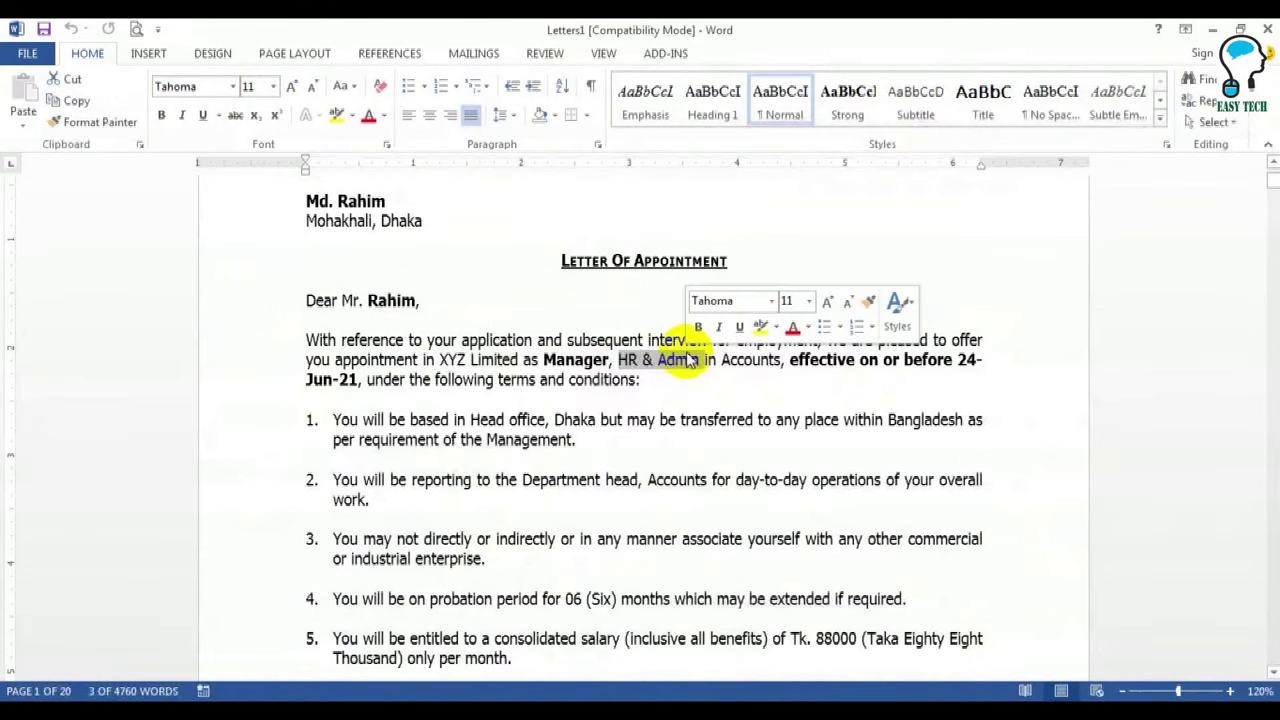
key("Delete")
key("BackSpace")
key("BackSpace")
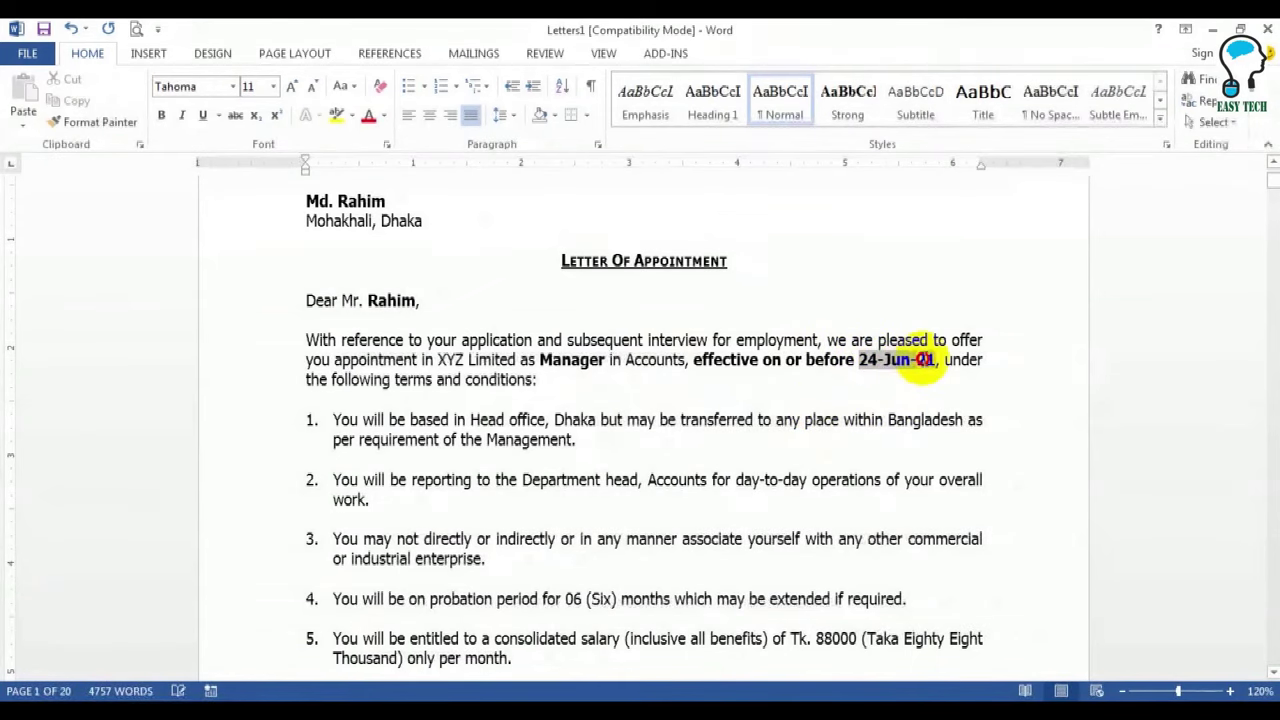
left_click_drag(925, 360, 930, 360)
left_click_drag(470, 420, 595, 420)
Compare the first employee's work station in Excel with the letter and select its 06 (Six) probation
left_click(338, 697)
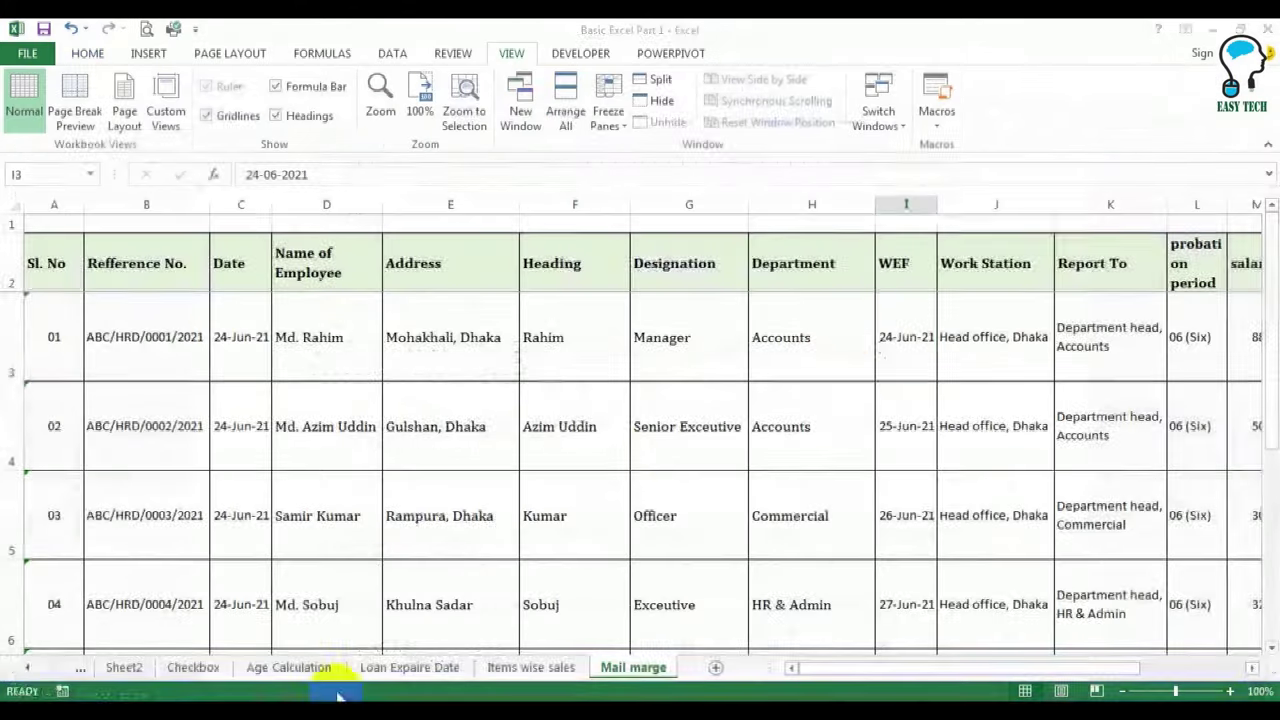
left_click(992, 336)
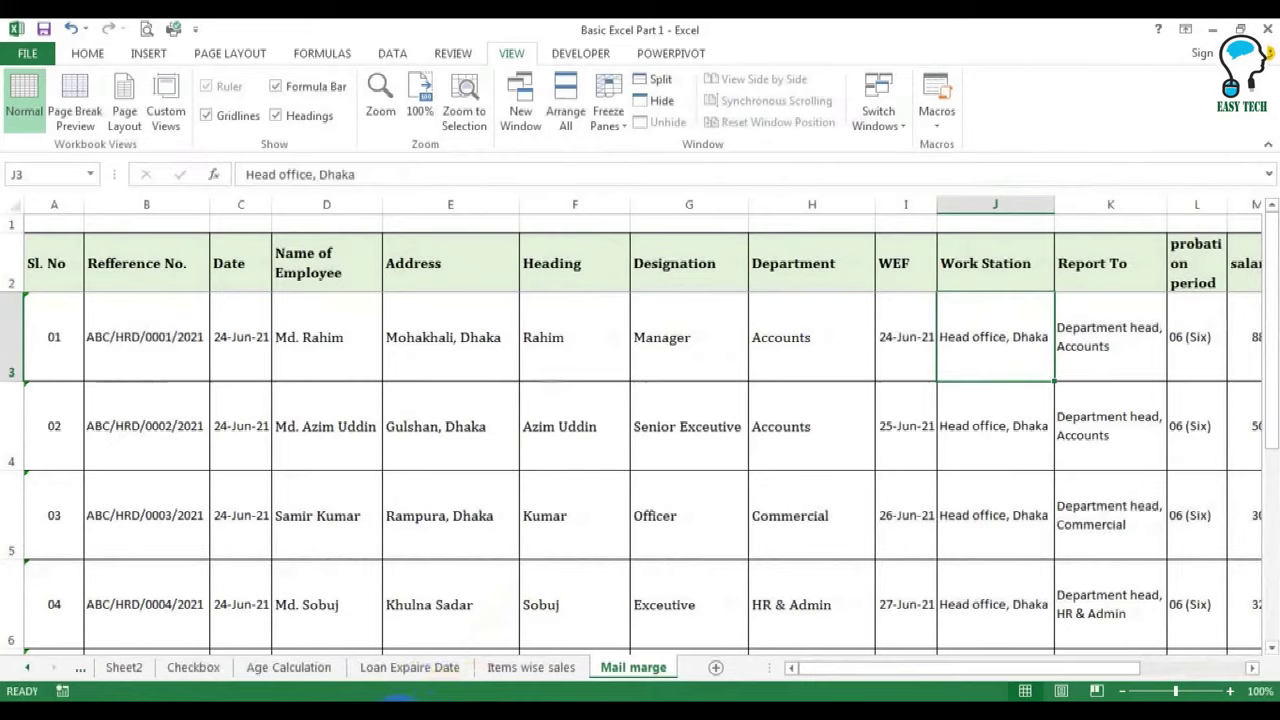
mouse_move(398, 700)
left_click(443, 651)
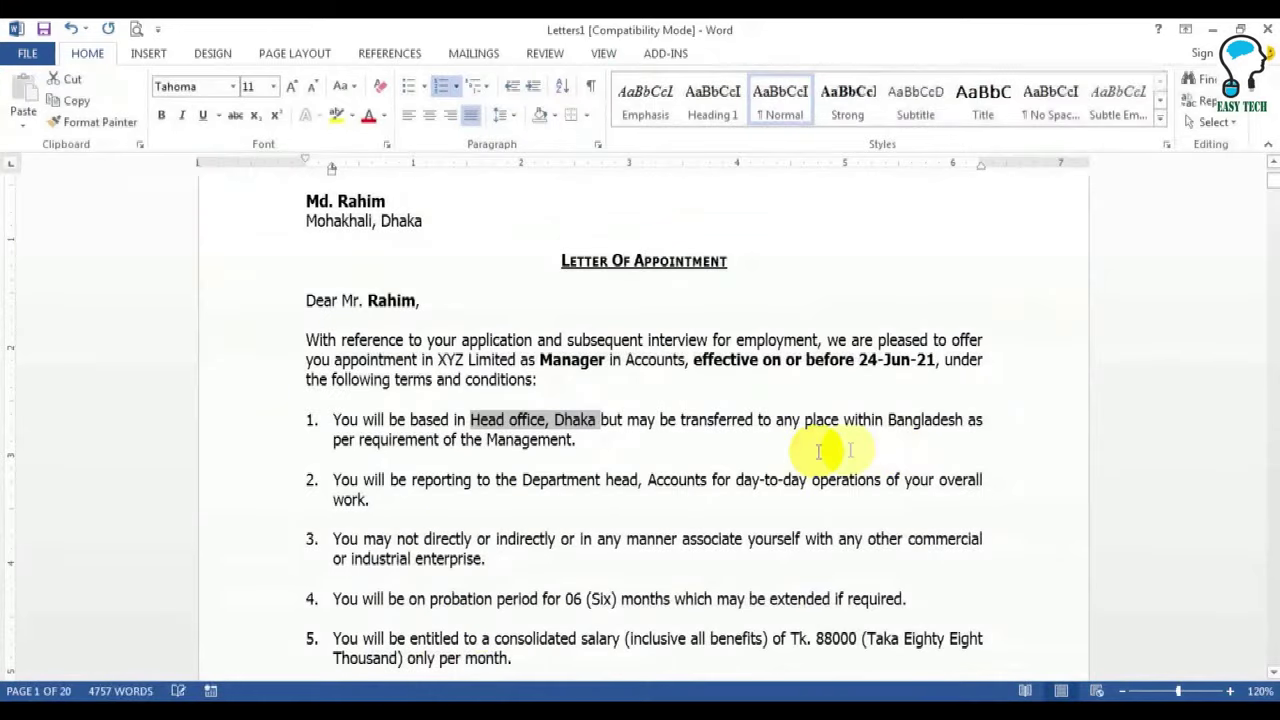
scroll(425, 495, "down", 3)
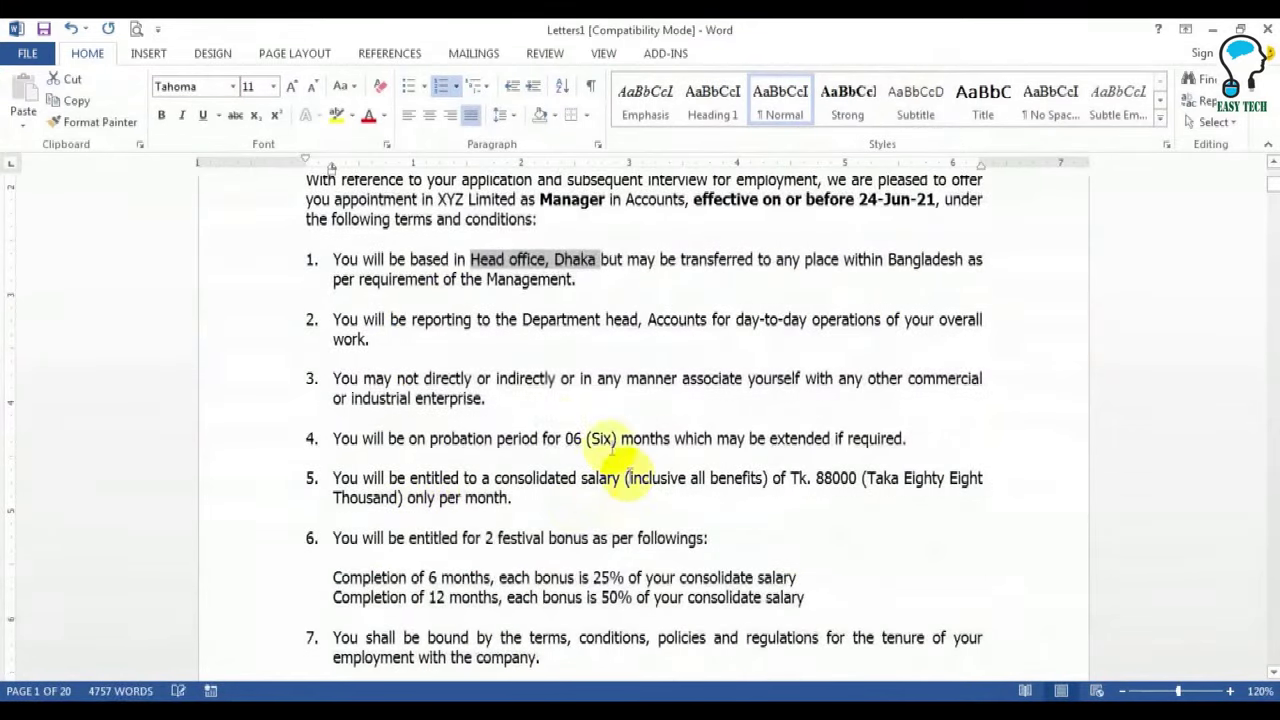
left_click(598, 438)
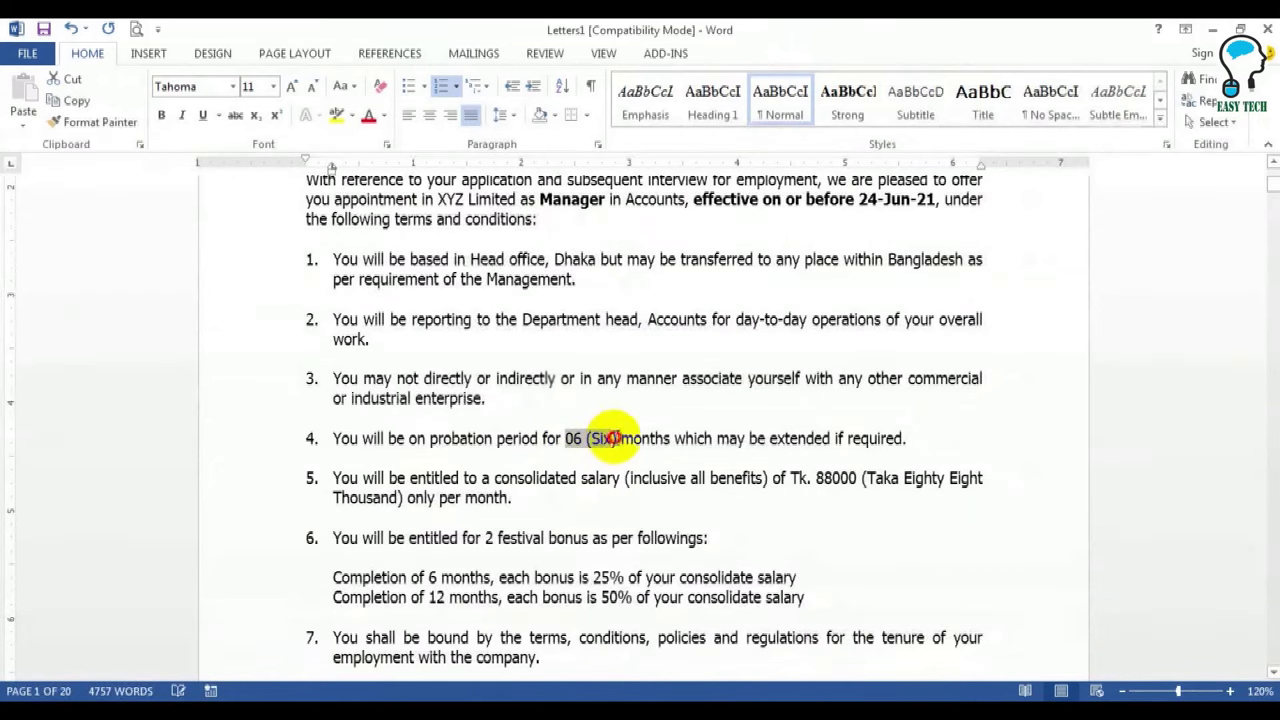
double_click(590, 438)
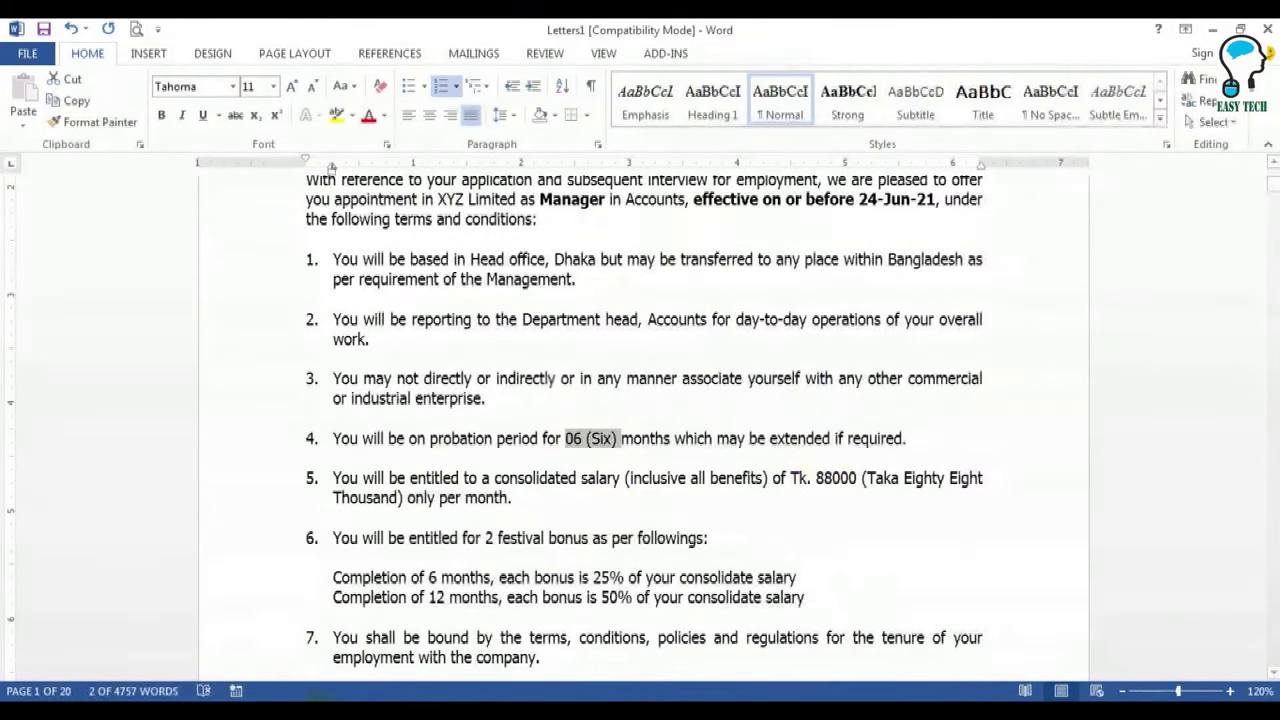
Verify the first employee's 88000 salary in Excel, then return to the Letters1 letter
key("alt+Tab")
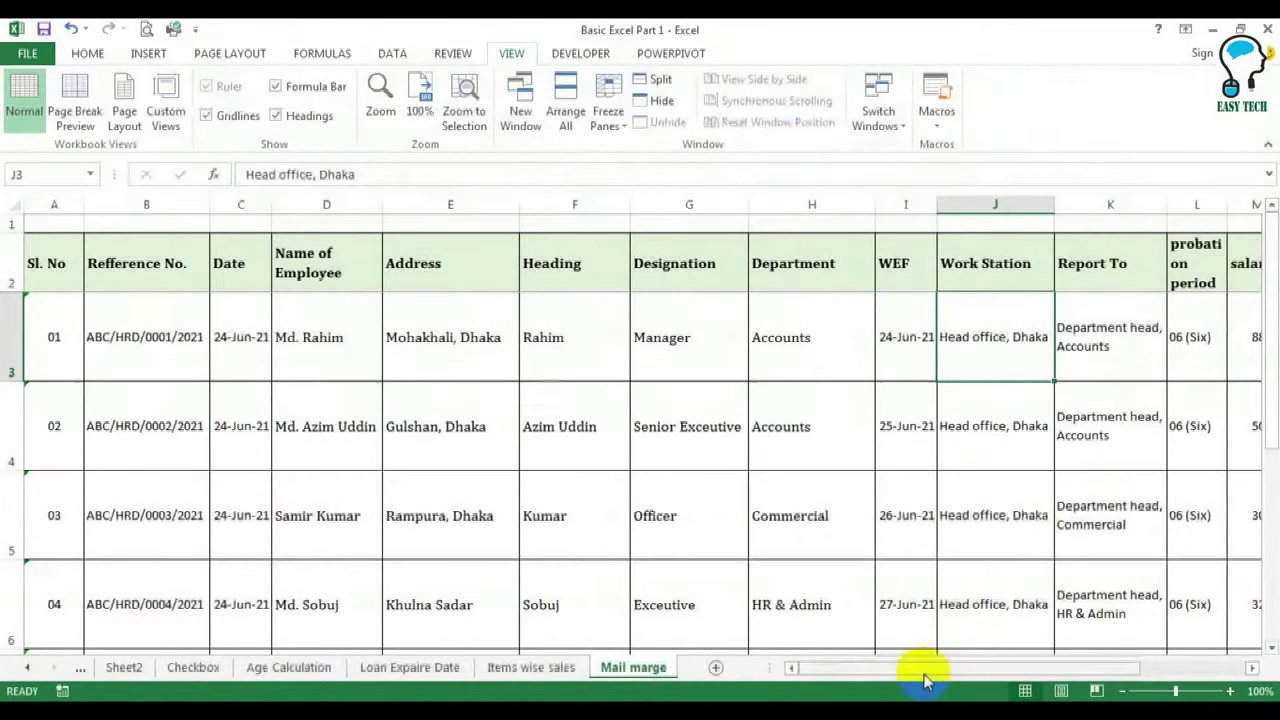
left_click_drag(925, 678, 1005, 670)
left_click(1018, 337)
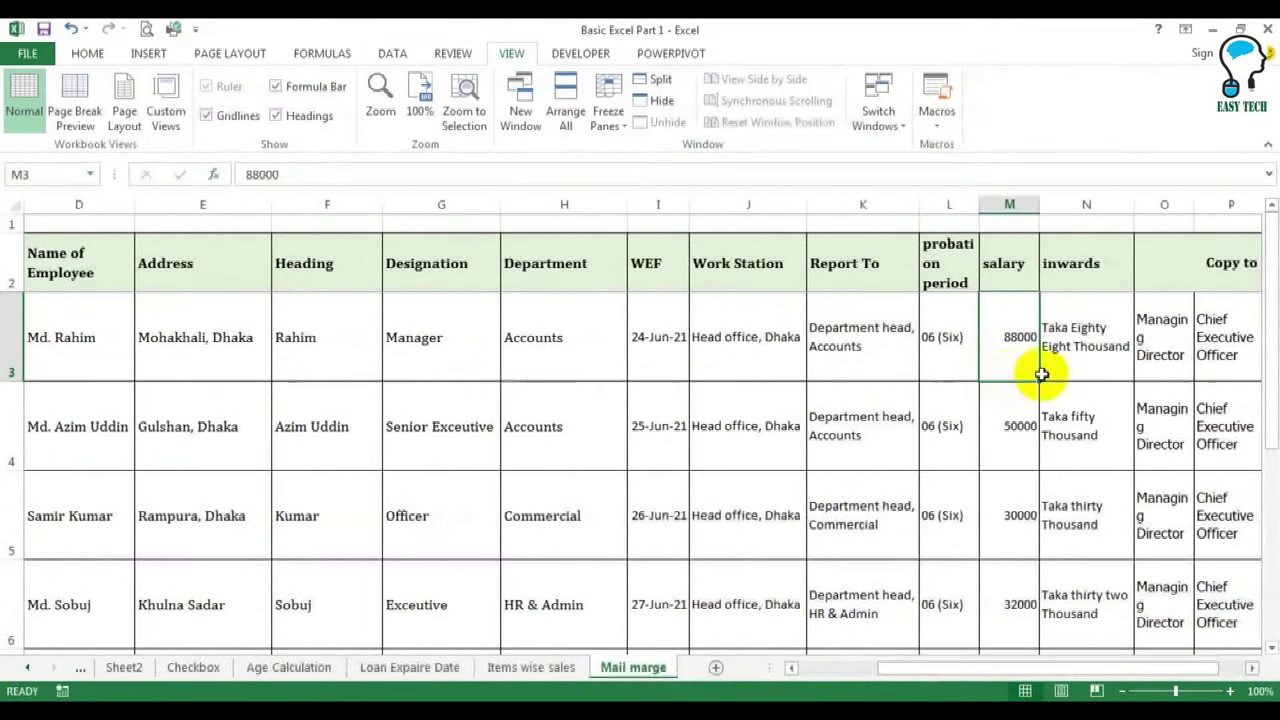
mouse_move(371, 700)
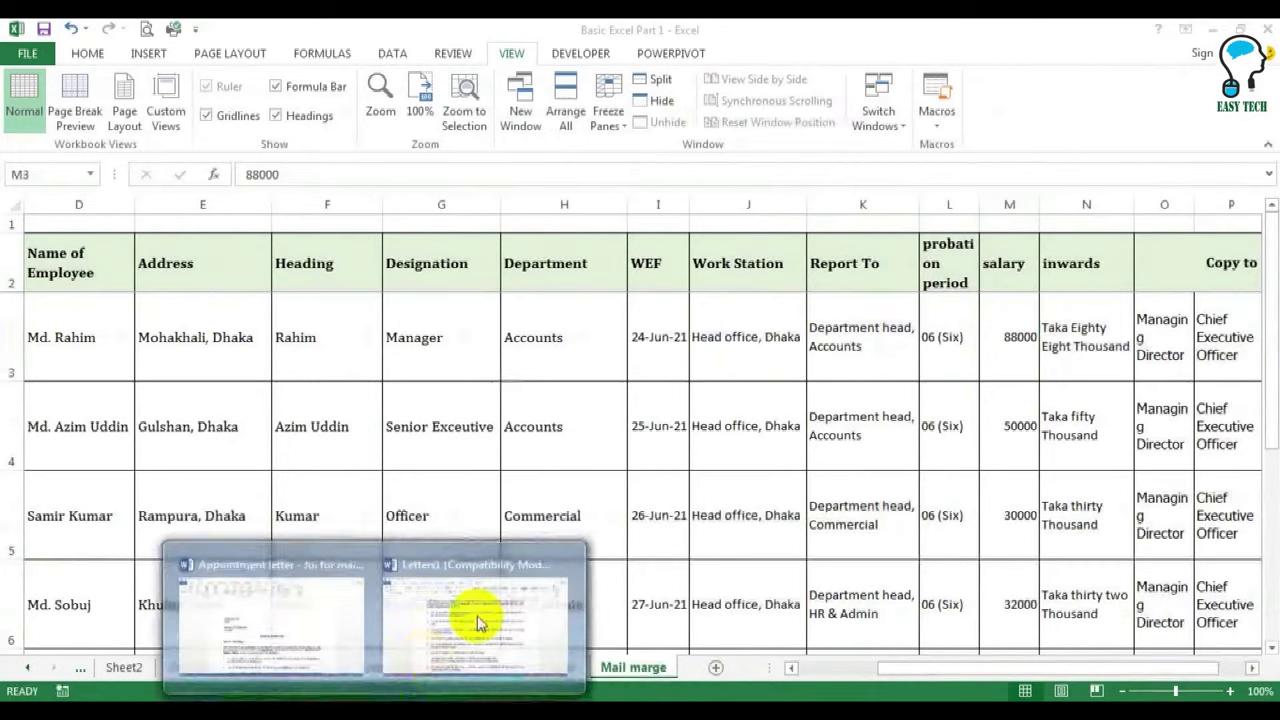
left_click(480, 645)
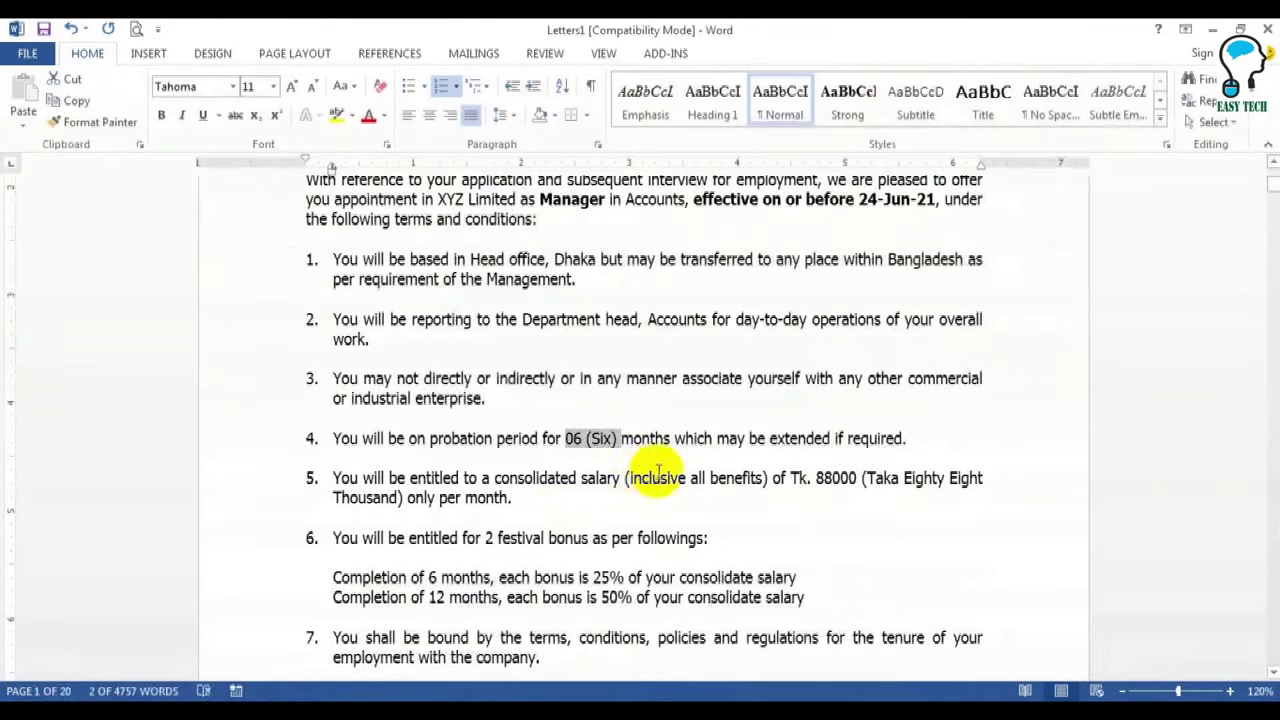
left_click_drag(883, 480, 985, 479)
scroll(428, 535, "down", 12)
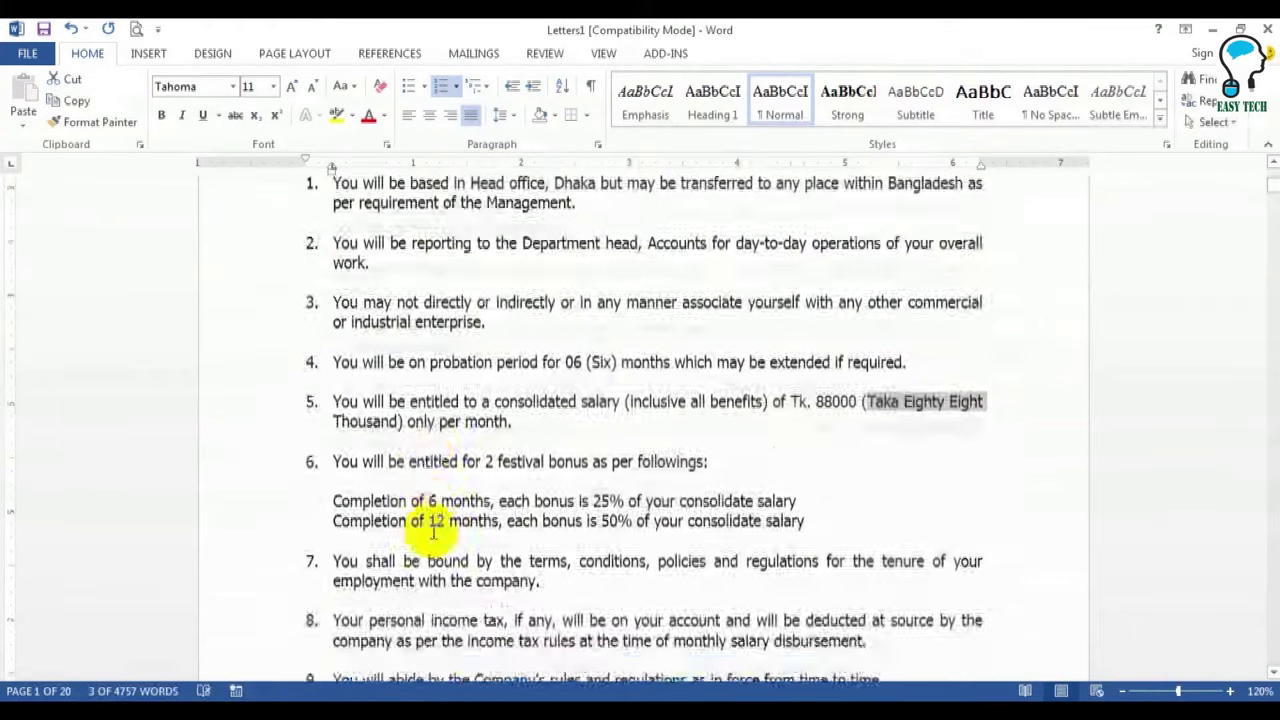
scroll(445, 517, "down", 12)
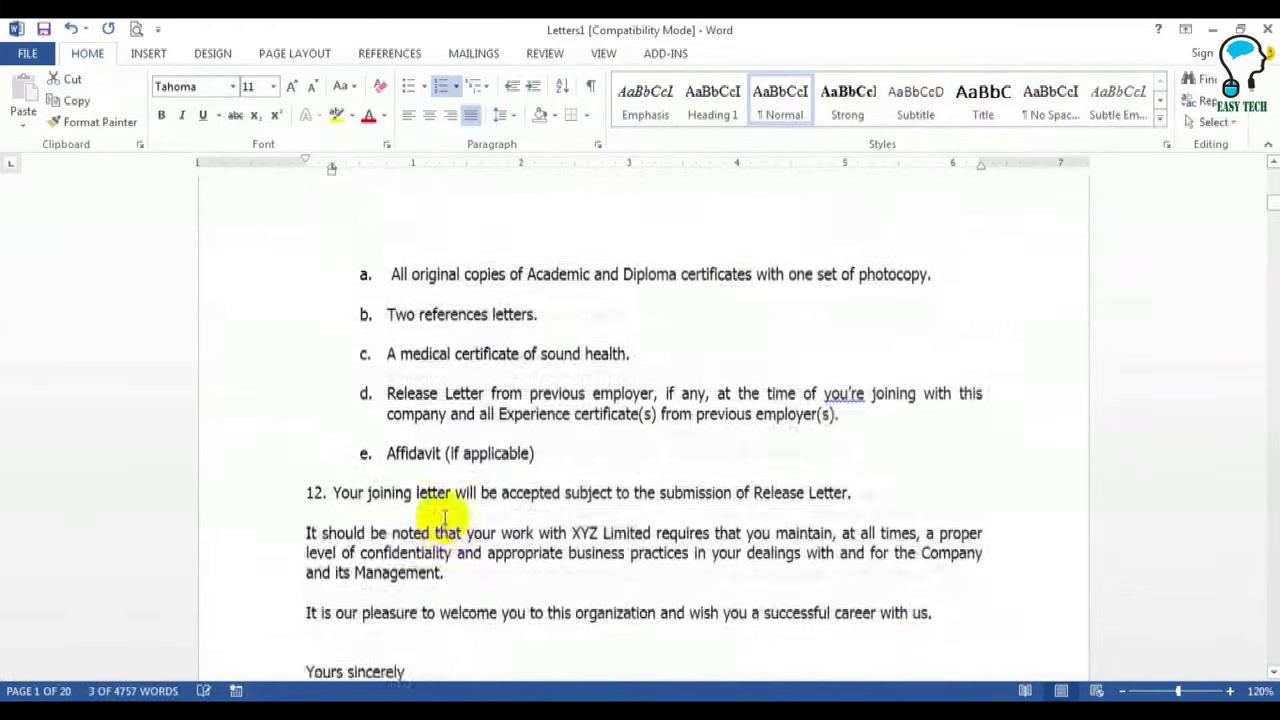
scroll(445, 517, "down", 1)
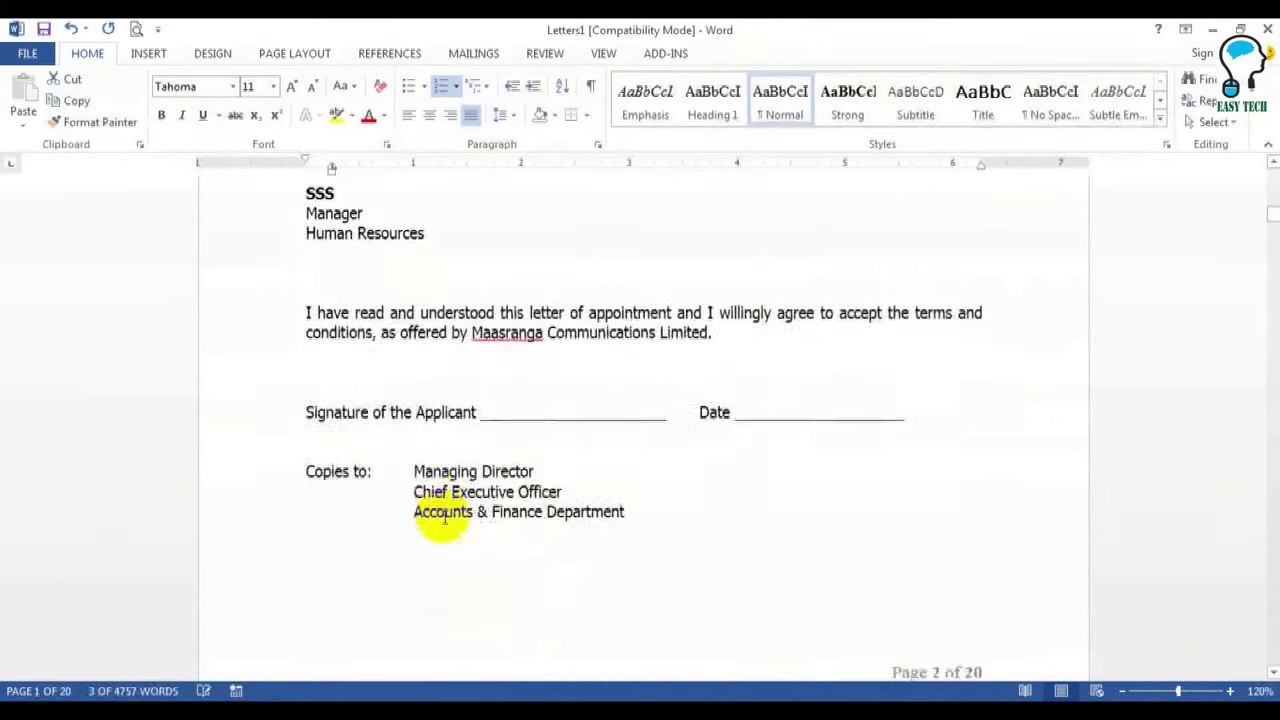
left_click(423, 469)
left_click(655, 498, "shift")
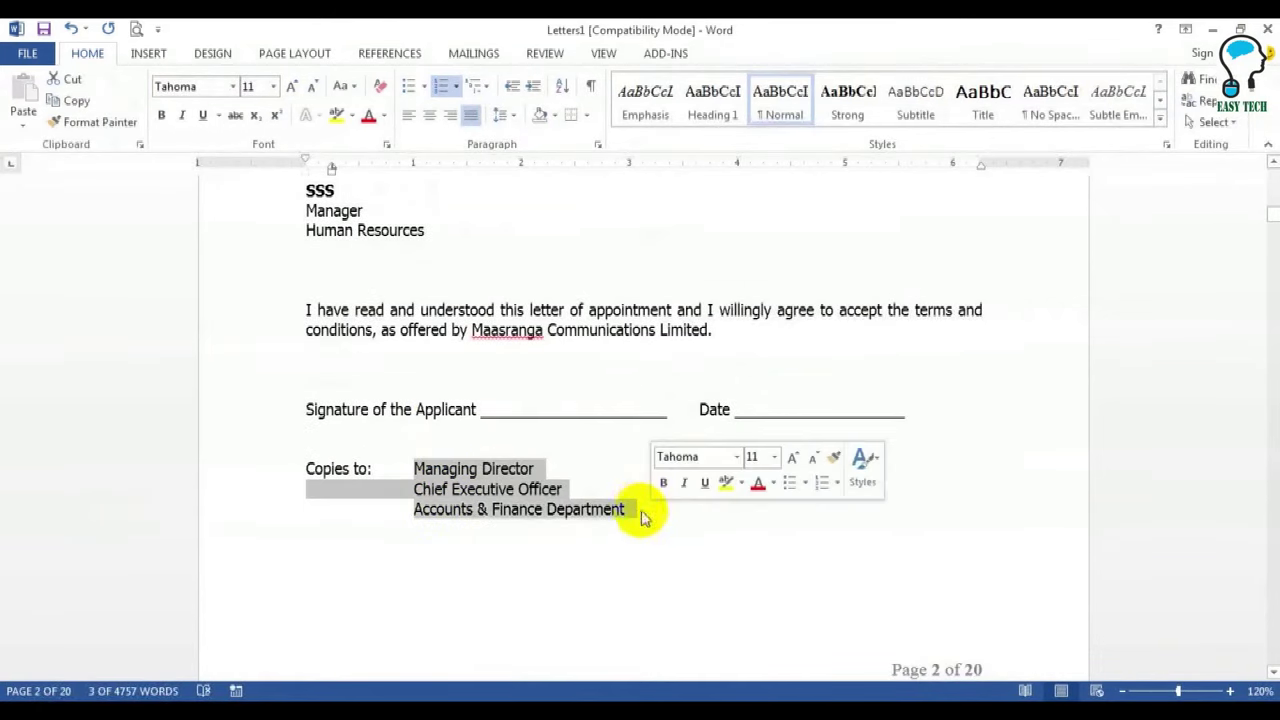
left_click(637, 509)
scroll(637, 510, "up", 1)
scroll(637, 509, "up", 2)
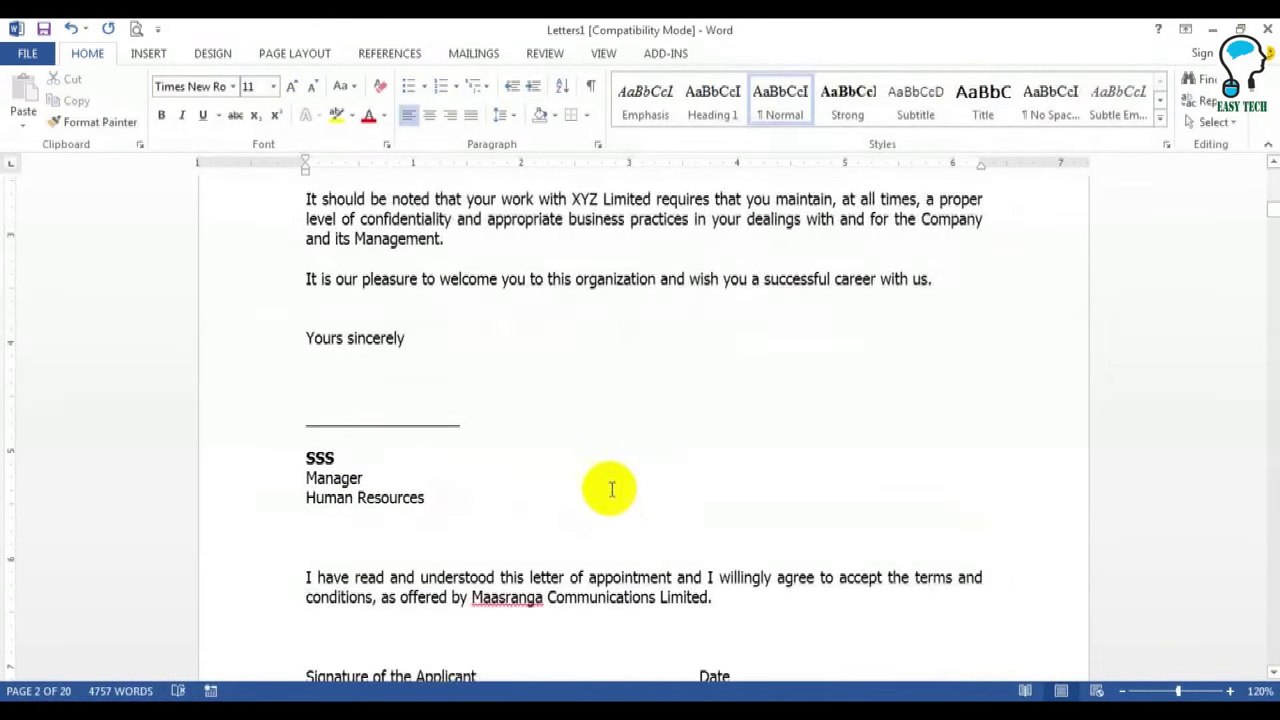
scroll(588, 487, "up", 10)
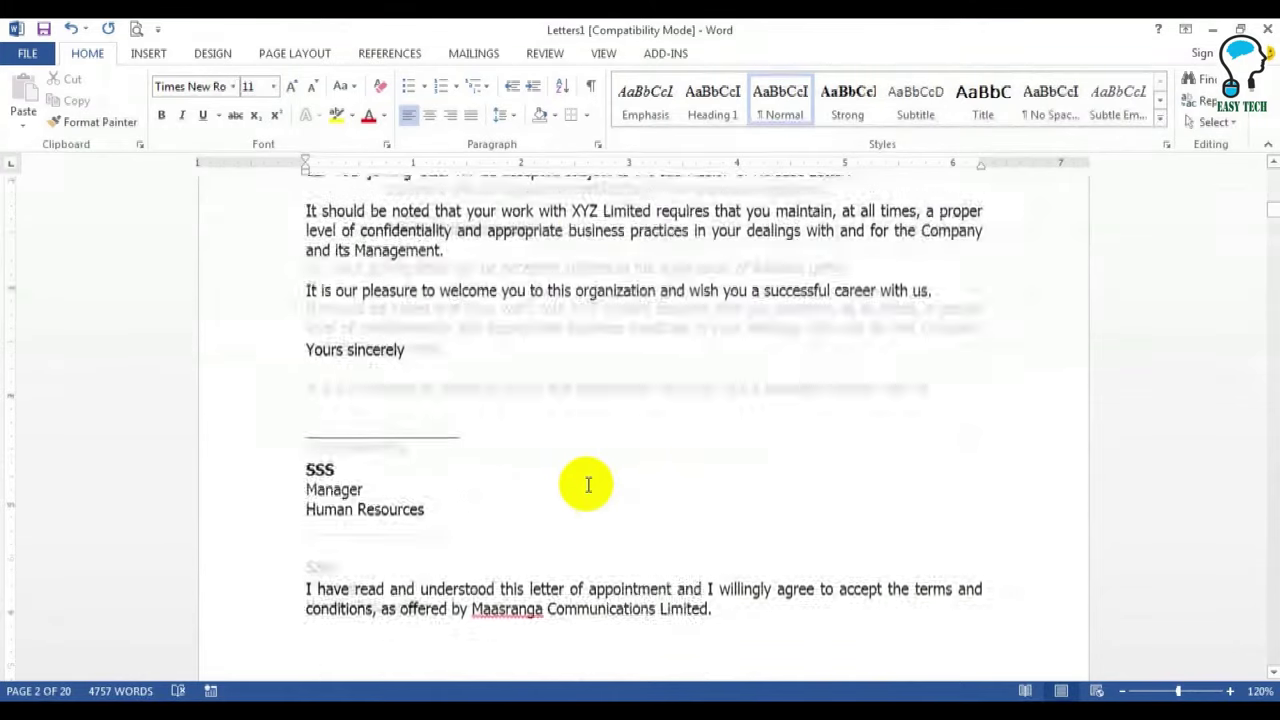
scroll(588, 490, "up", 5)
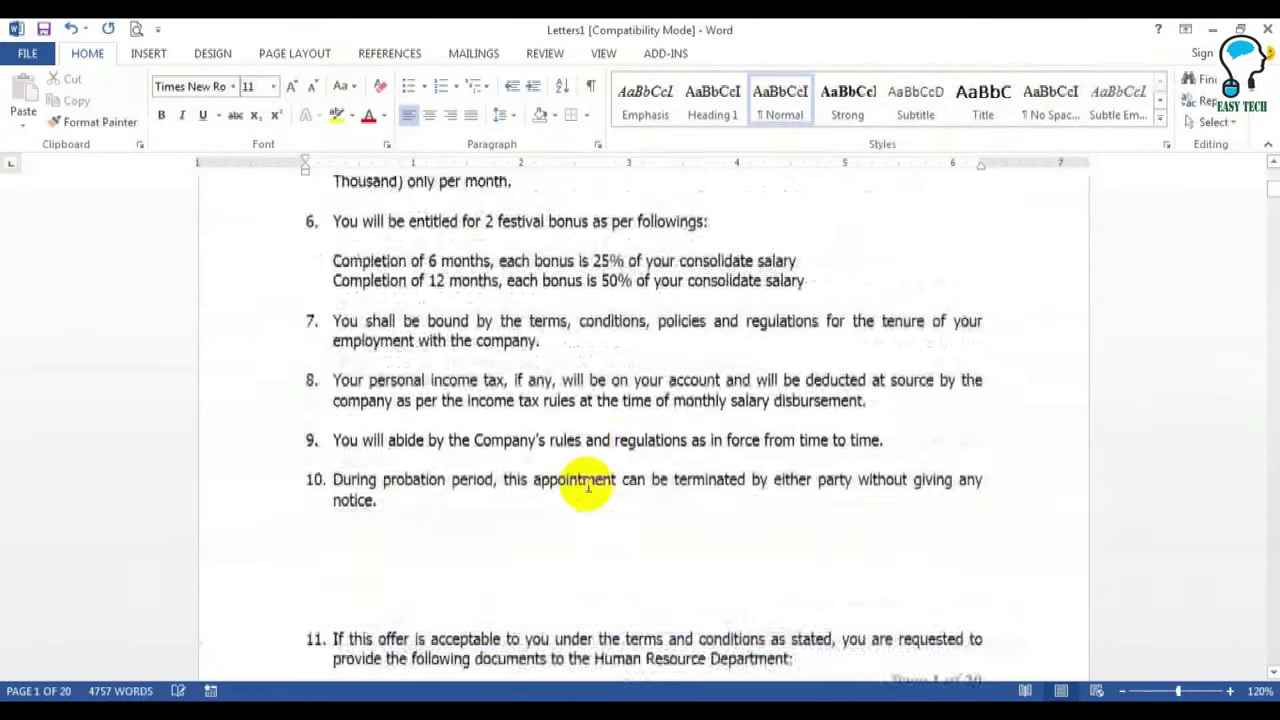
scroll(588, 485, "up", 10)
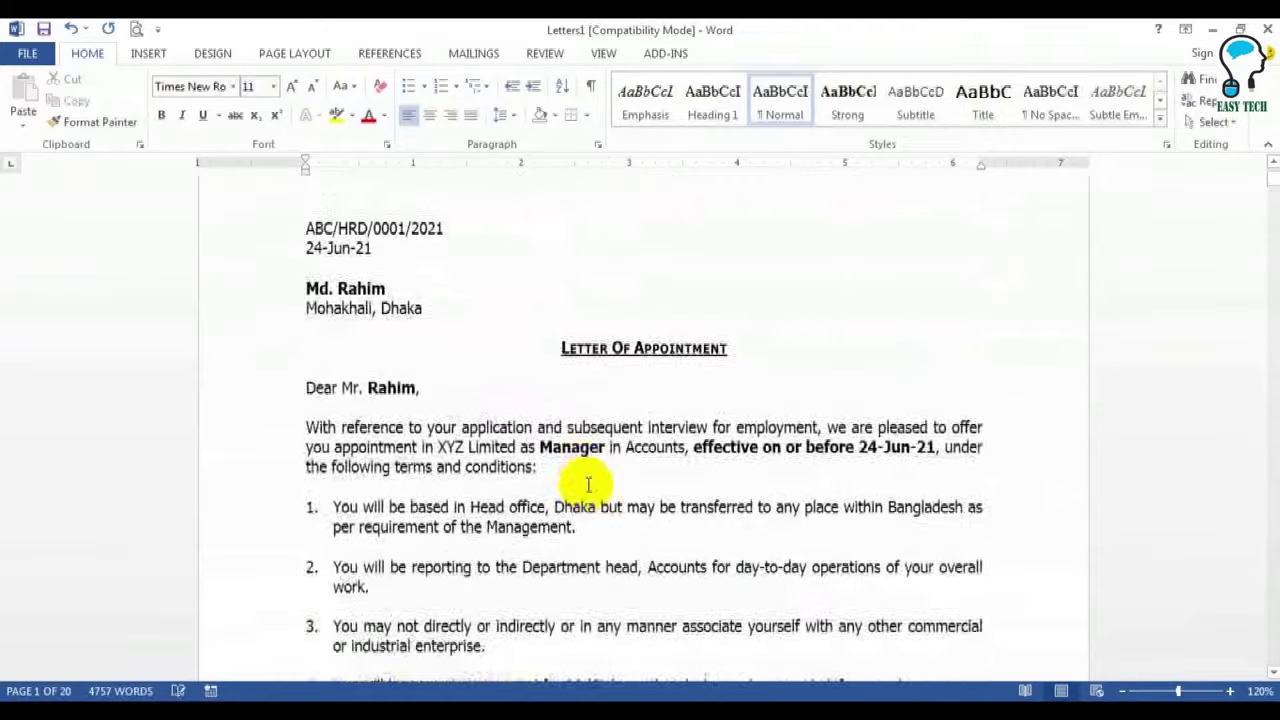